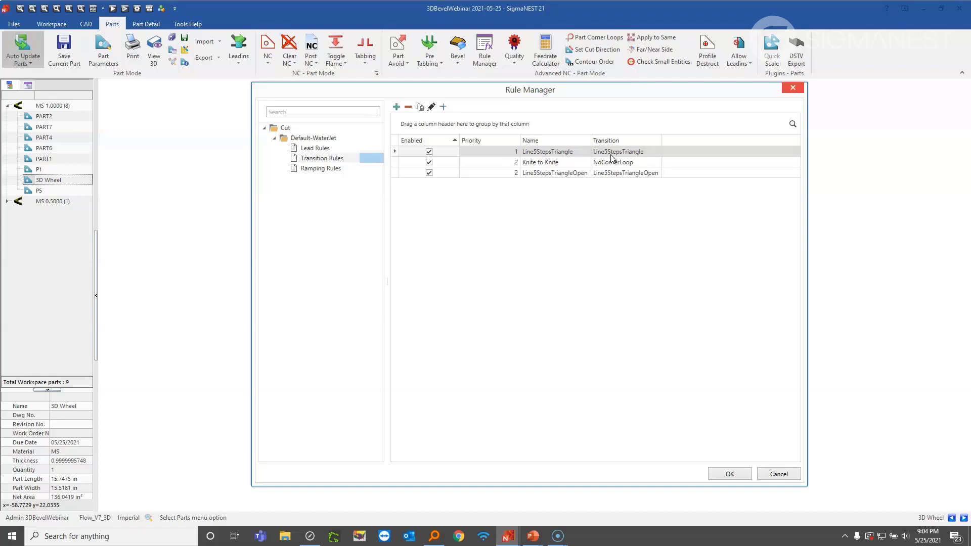
# - Inspect the transitions assigned to the Knife to Knife and Line5StepsTriangleOpen rules, including the available transition shapes
pyautogui.click(586, 162)
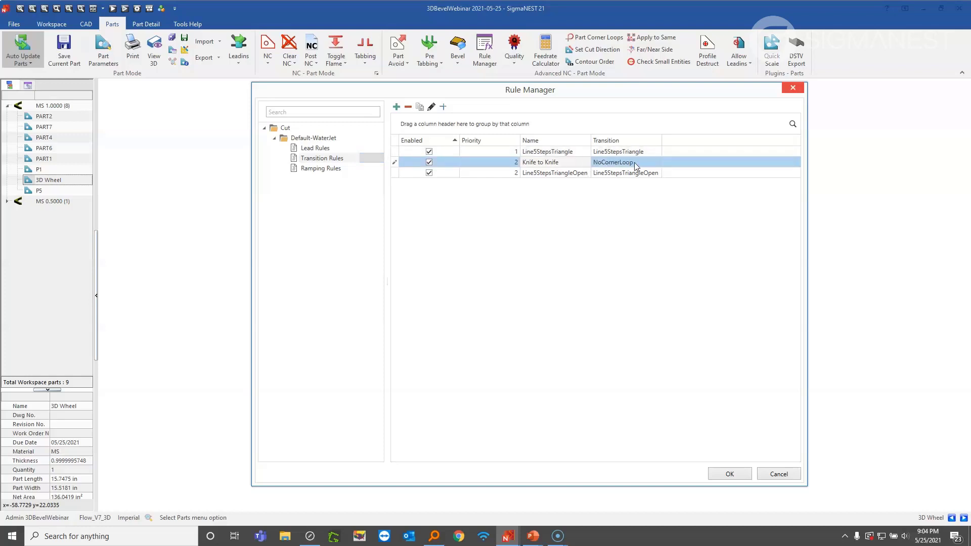
pyautogui.click(625, 173)
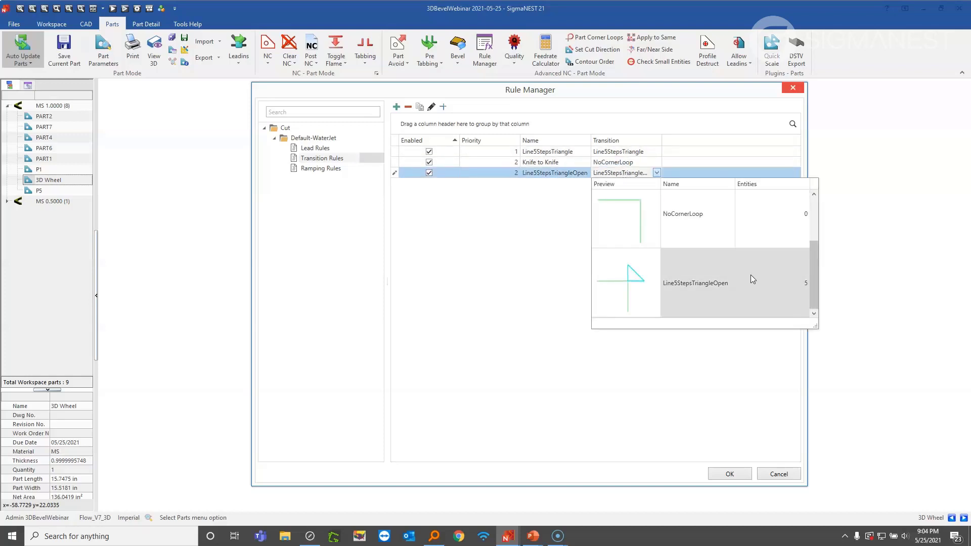
pyautogui.click(460, 268)
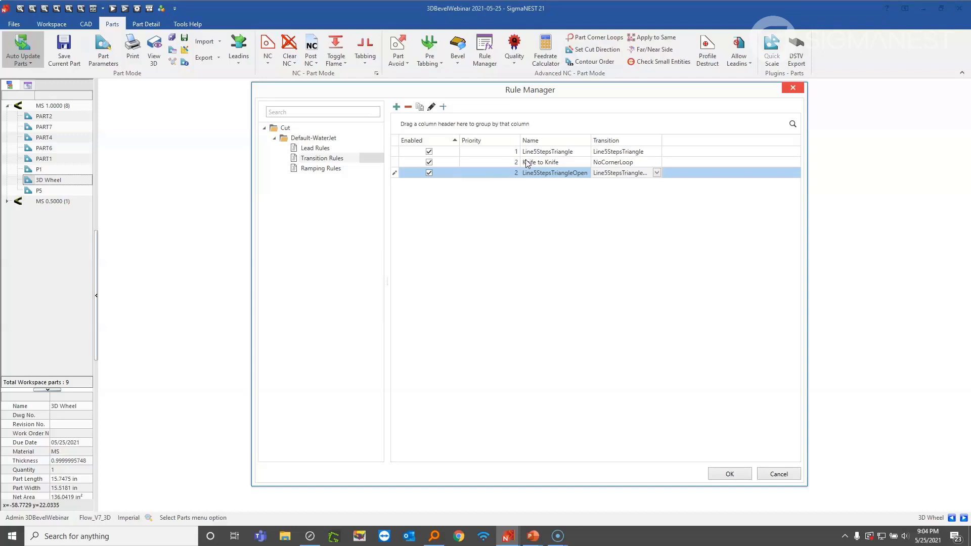
# - Open the Line5StepsTriangle rule and bring up its assigned transition's definition, keeping both dialogs in view
pyautogui.click(572, 152)
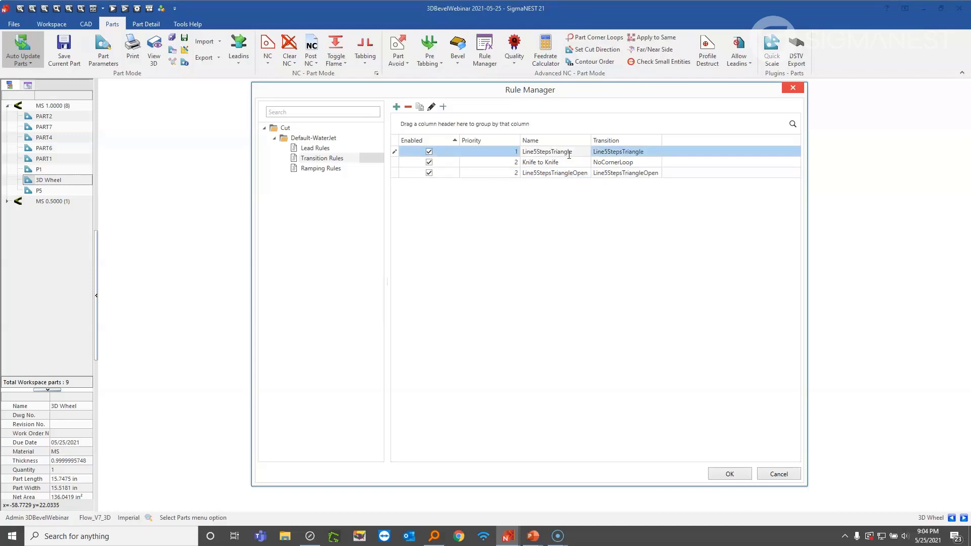
pyautogui.click(432, 106)
pyautogui.moveTo(377, 129); pyautogui.dragTo(614, 193)
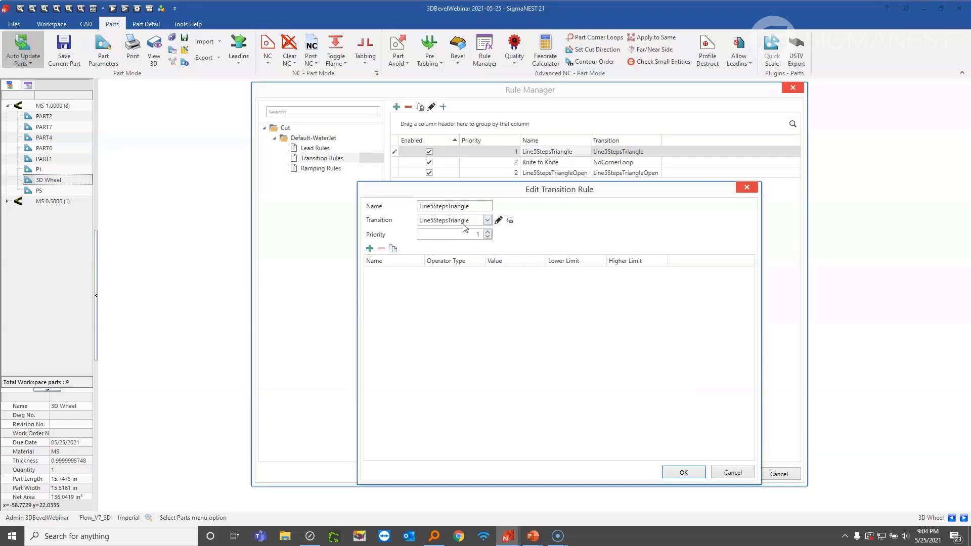
pyautogui.click(498, 220)
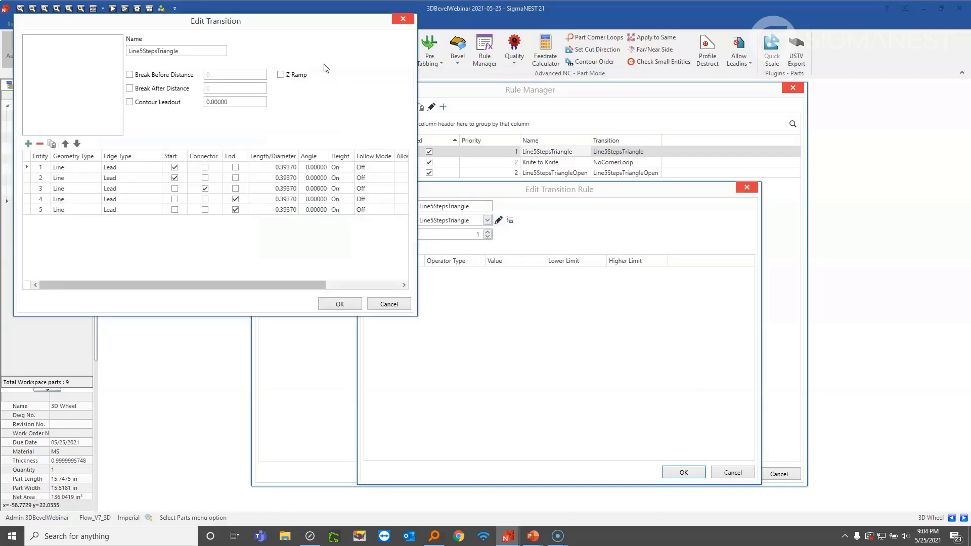
pyautogui.moveTo(809, 222)
pyautogui.mouseDown()
pyautogui.moveTo(698, 171)
pyautogui.moveTo(672, 246)
pyautogui.mouseUp()
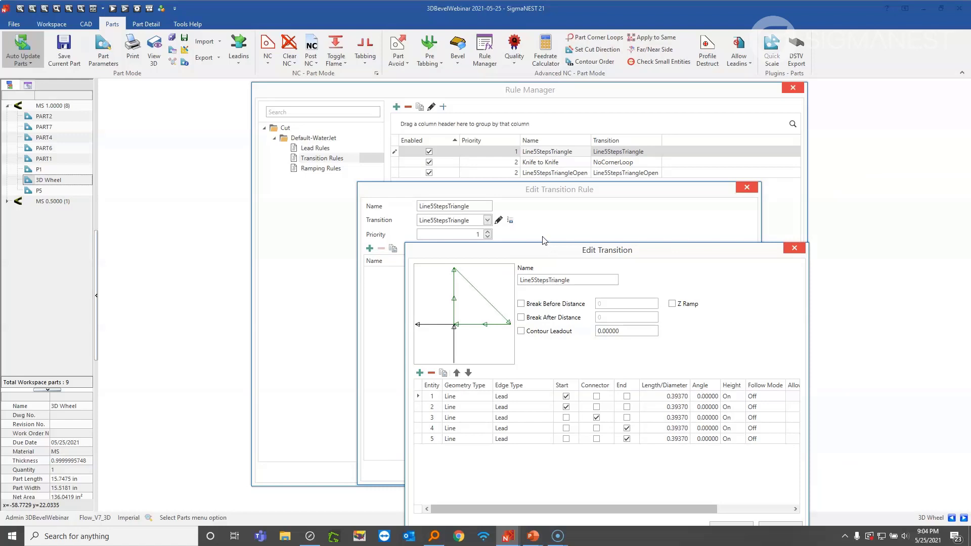
pyautogui.moveTo(545, 241); pyautogui.dragTo(547, 238)
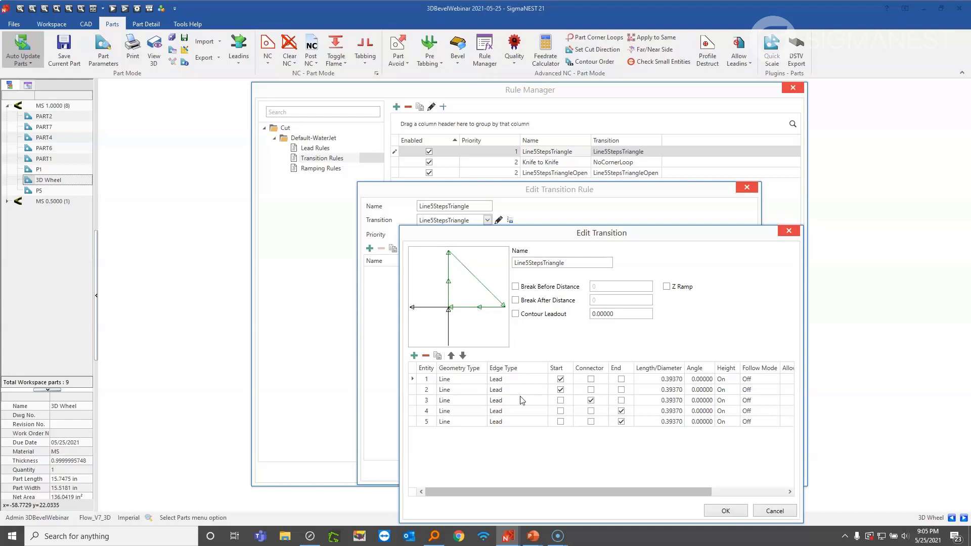
# - Examine the Line5StepsTriangle transition's entities, including their Start, Connector, End and Allow Tilt settings, and return to the rule list
pyautogui.click(463, 400)
pyautogui.click(580, 467)
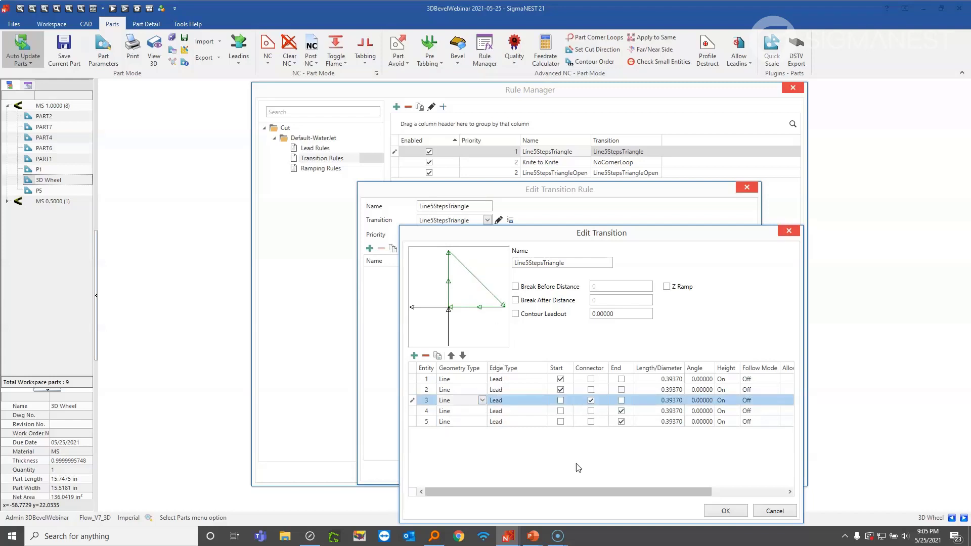
pyautogui.moveTo(601, 490); pyautogui.dragTo(655, 487)
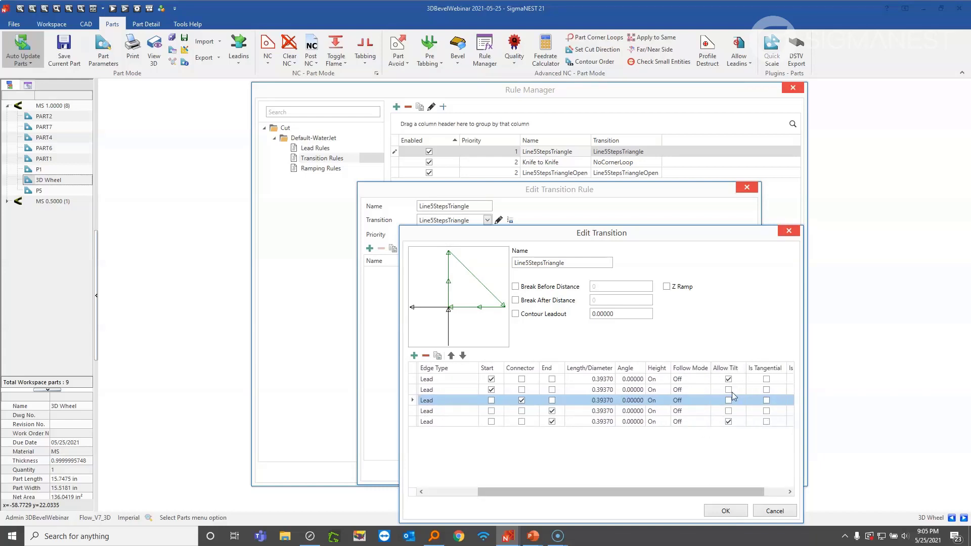
pyautogui.moveTo(715, 491); pyautogui.dragTo(606, 498)
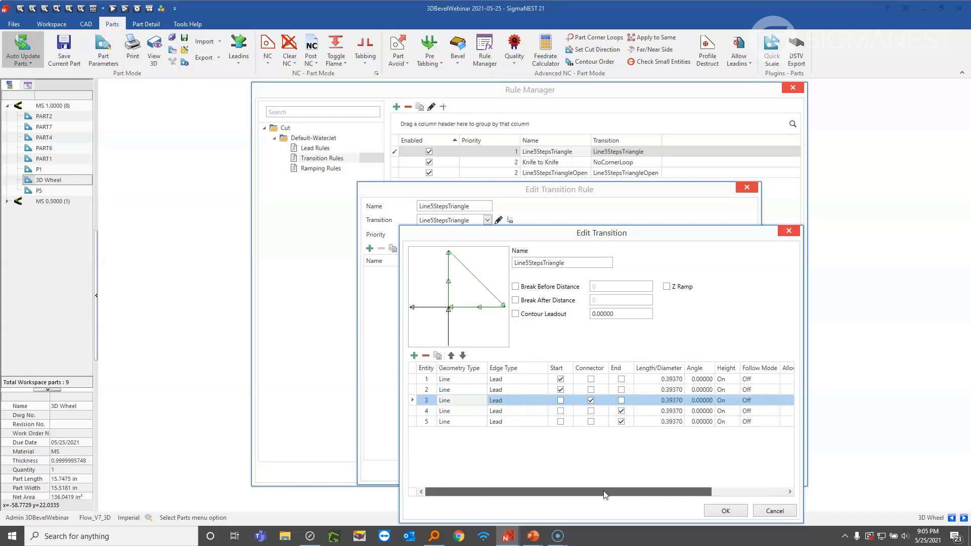
pyautogui.click(726, 515)
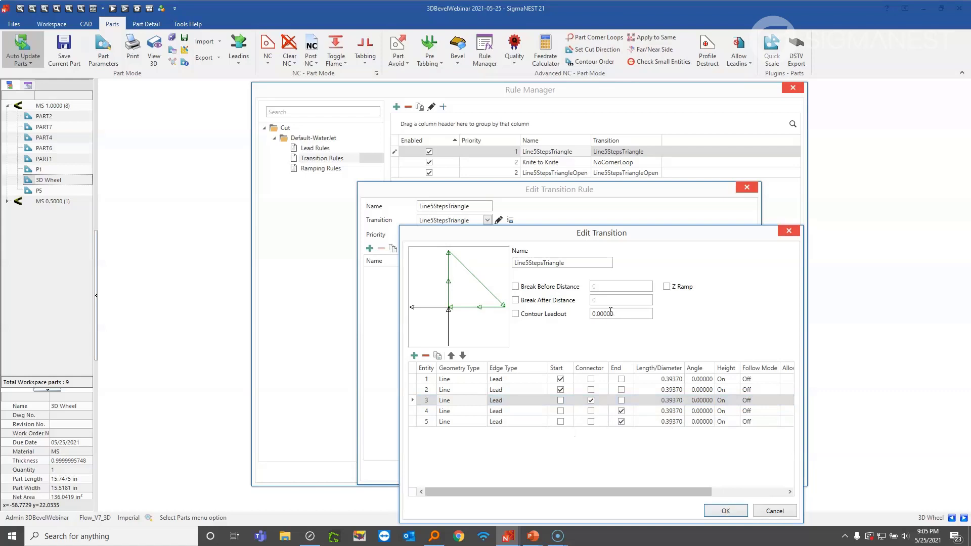
pyautogui.click(686, 475)
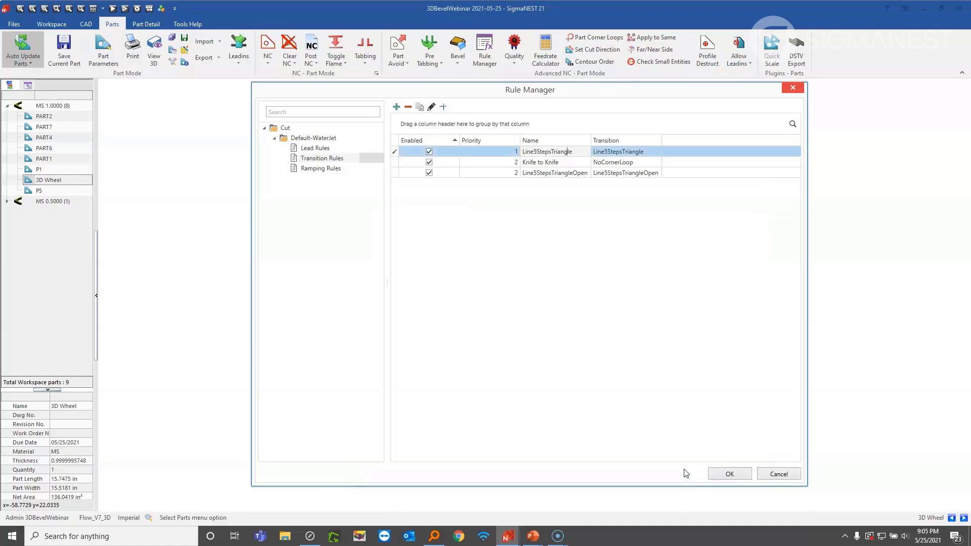
# - Open the Knife to Knife rule and examine its first edge, second edge and material conditions
pyautogui.click(612, 162)
pyautogui.click(510, 236)
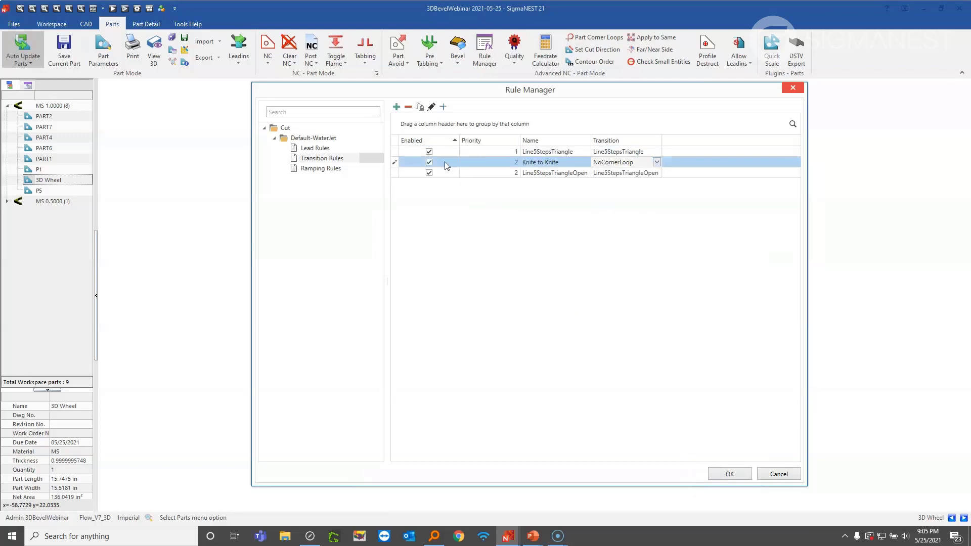
pyautogui.click(431, 106)
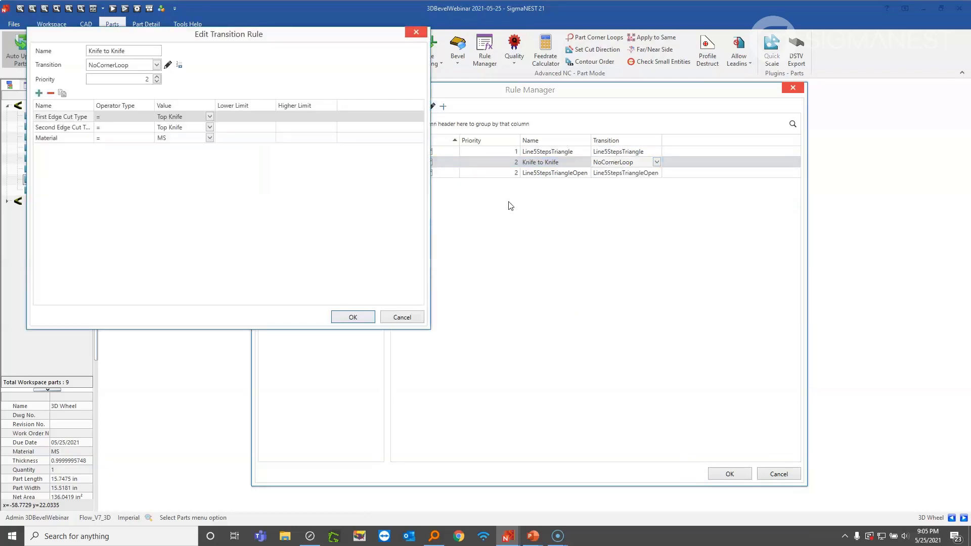
pyautogui.moveTo(273, 37); pyautogui.dragTo(634, 199)
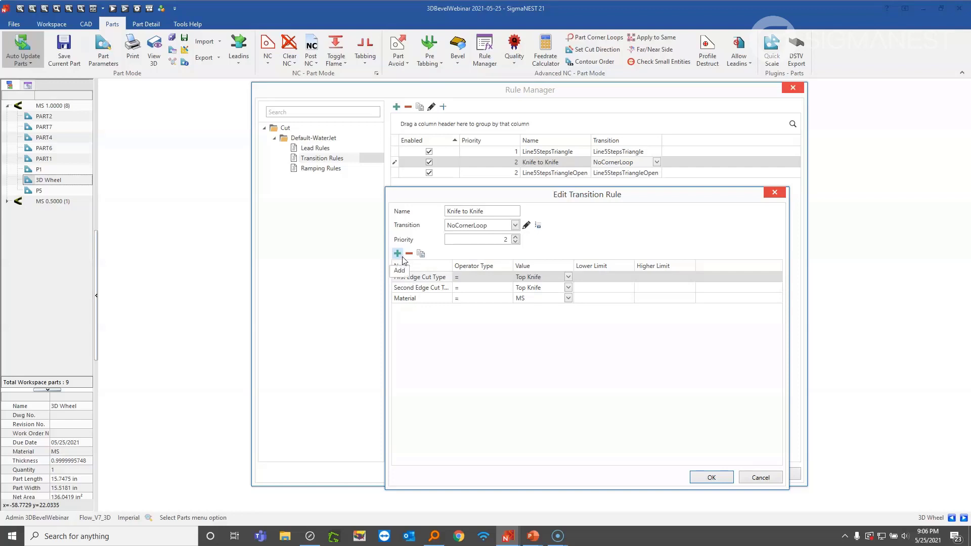
pyautogui.click(423, 299)
pyautogui.click(519, 343)
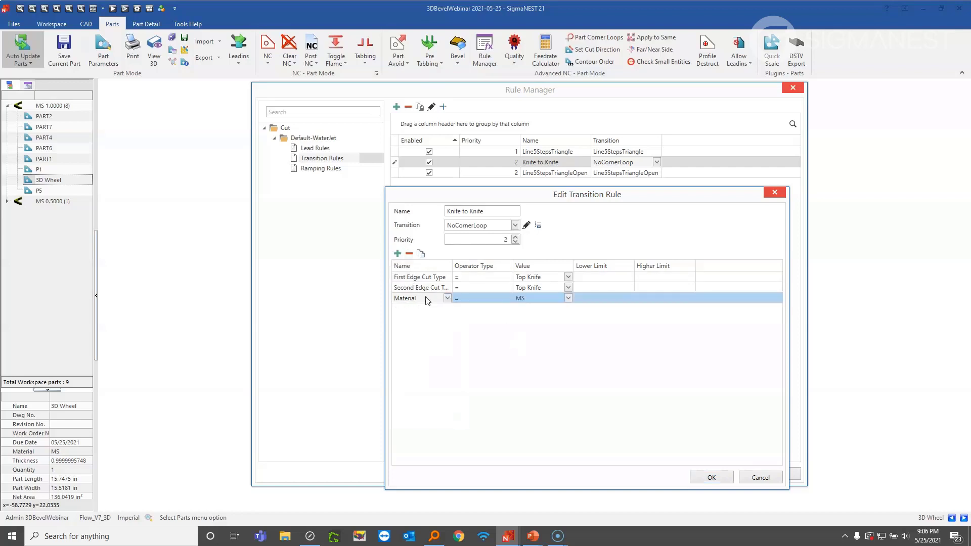
pyautogui.click(479, 287)
pyautogui.click(508, 288)
pyautogui.click(565, 343)
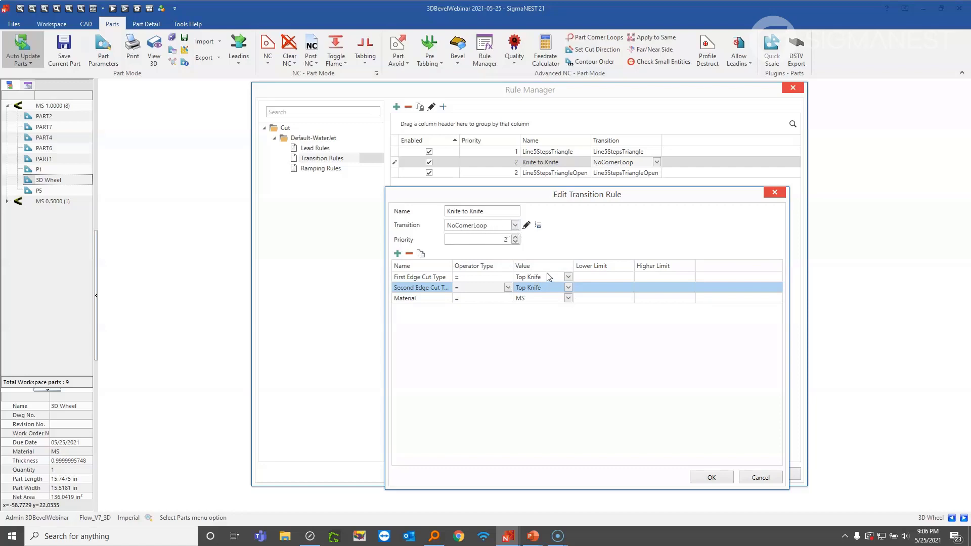
# - Inspect the NoCornerLoop transition used by the Knife to Knife rule and return to the rule list
pyautogui.click(526, 226)
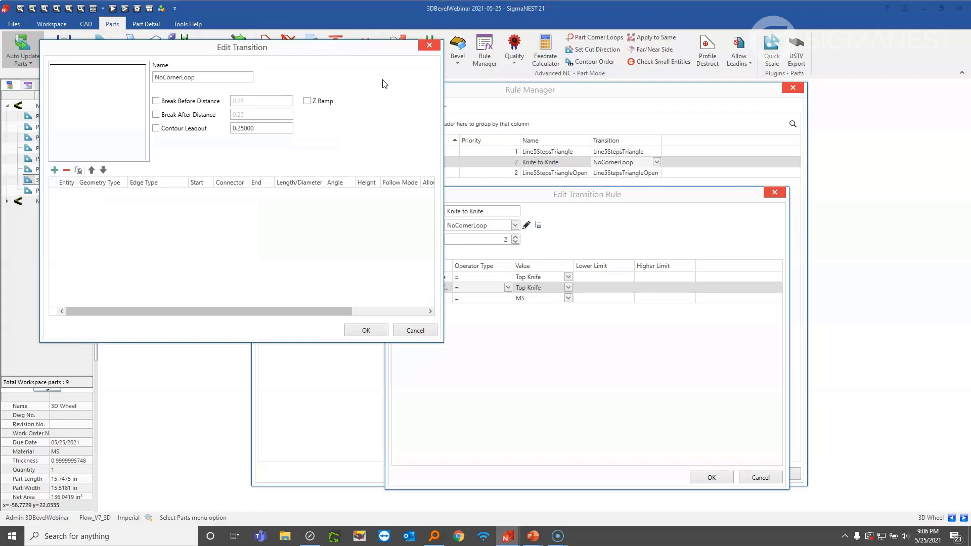
pyautogui.moveTo(361, 91); pyautogui.dragTo(690, 205)
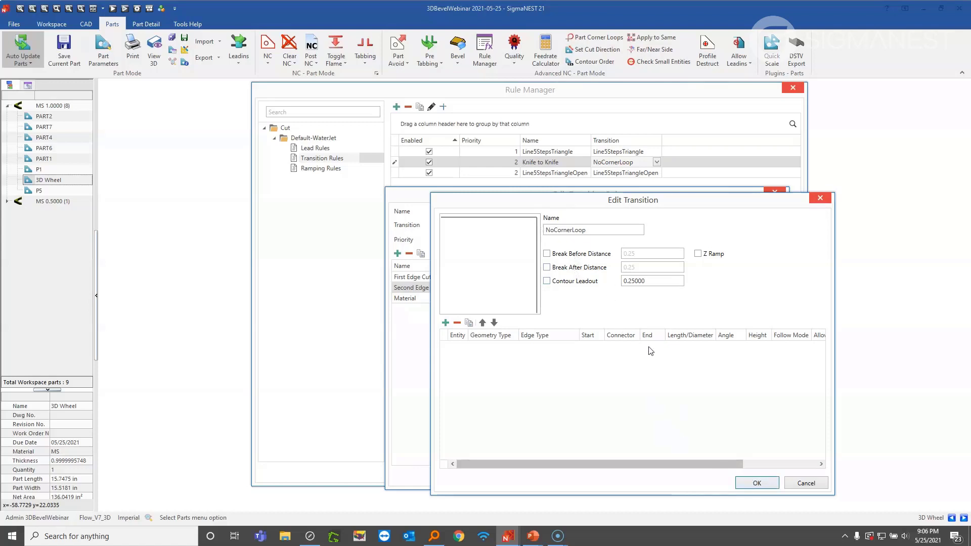
pyautogui.click(758, 483)
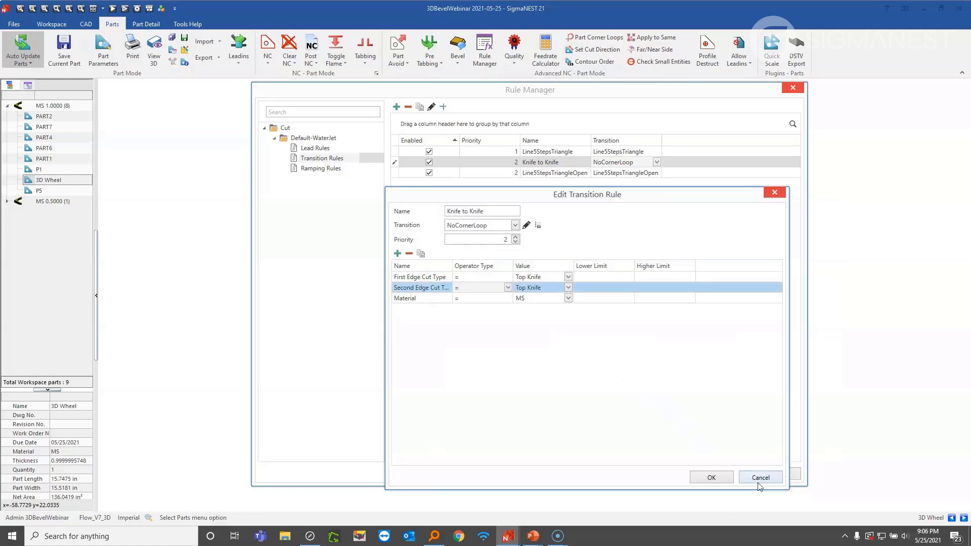
pyautogui.click(710, 478)
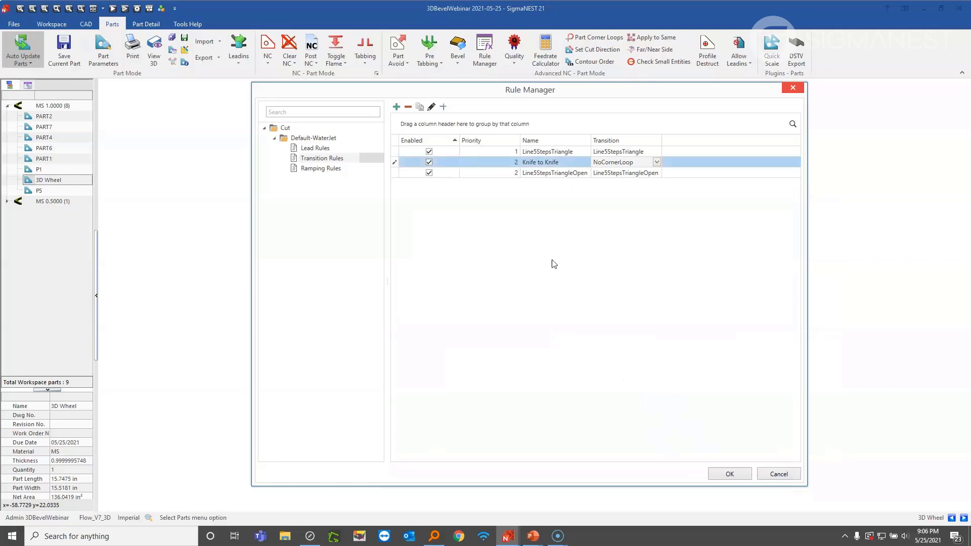
# - Delete the Line5StepsTriangleOpen rule from the transition rules
pyautogui.click(527, 173)
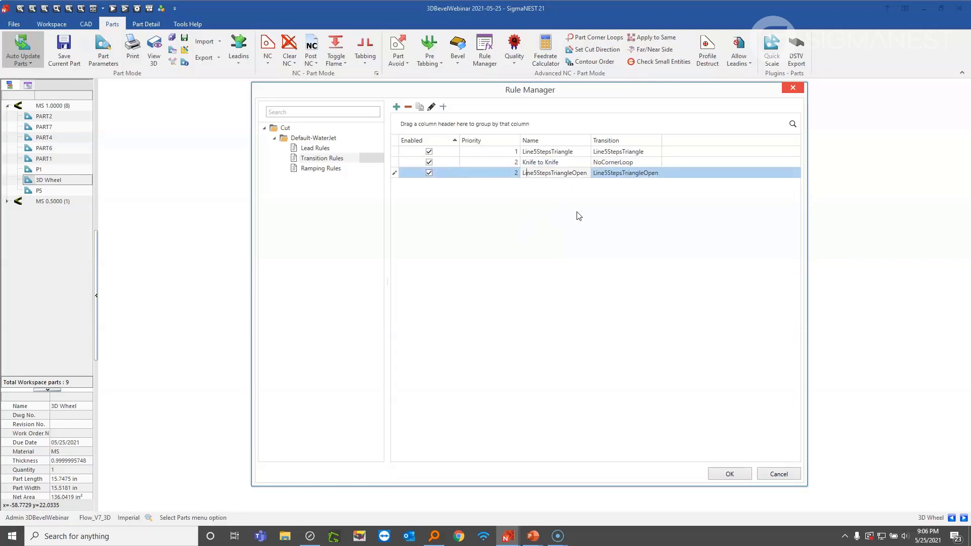
pyautogui.click(410, 108)
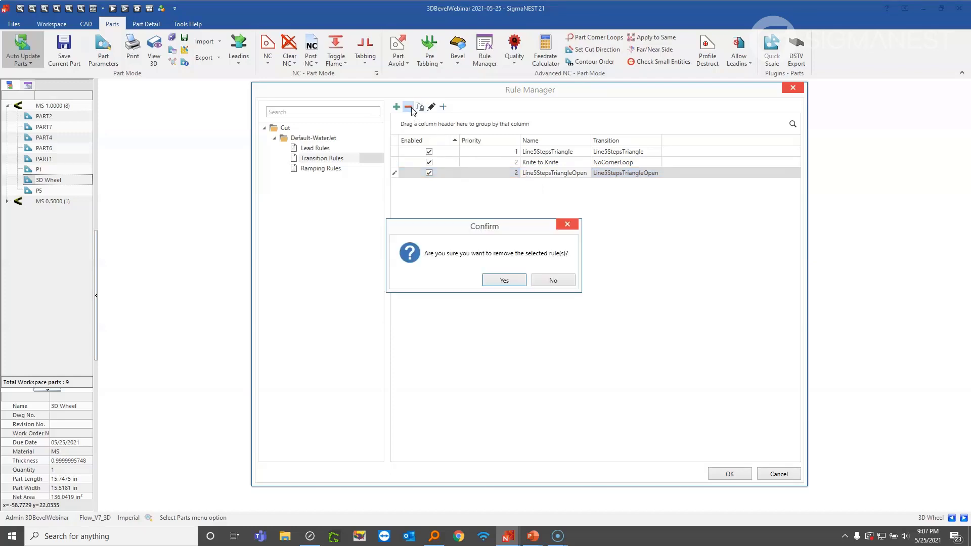
pyautogui.click(509, 282)
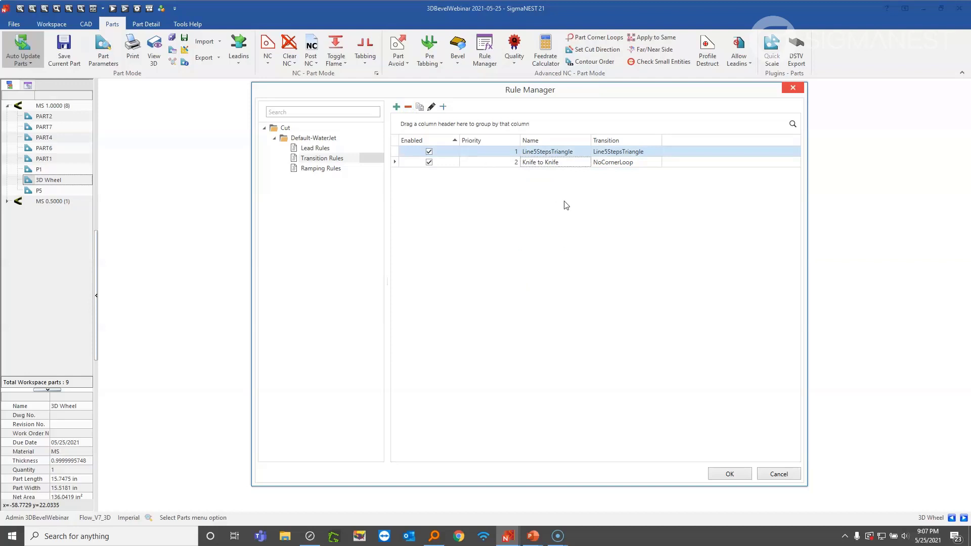
# - Duplicate the Line5StepsTriangle transition rule and rename the copy Line5StepsTriangleOpen
pyautogui.click(557, 151)
pyautogui.click(588, 187)
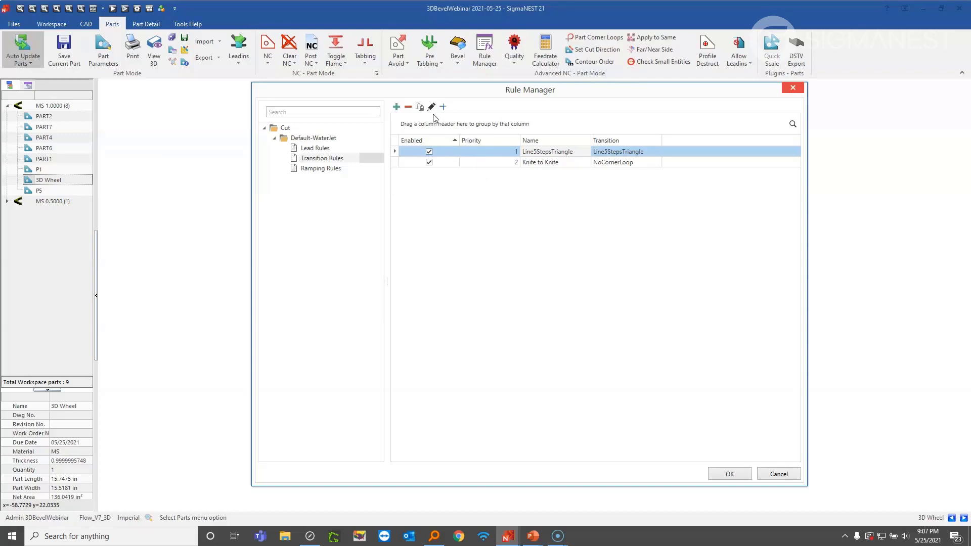
pyautogui.click(420, 107)
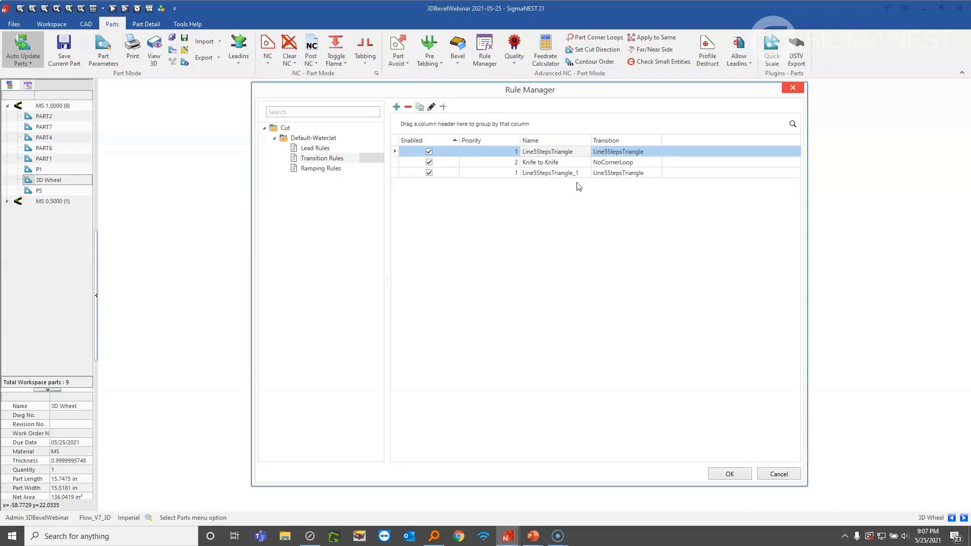
pyautogui.click(558, 172)
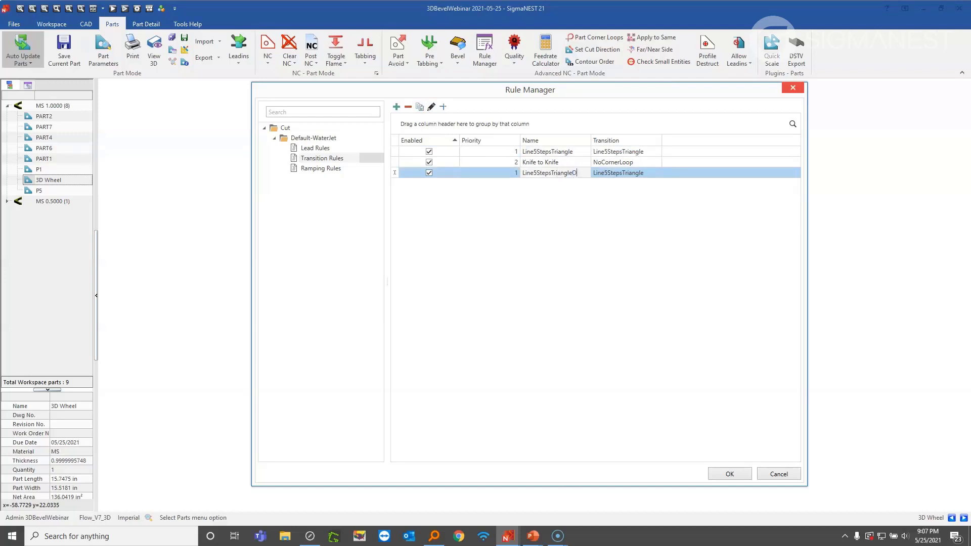
# - Open the new Line5StepsTriangleOpen rule for editing and assign it the Line5StepsTriangleOpen transition
pyautogui.click(632, 173)
pyautogui.click(559, 206)
pyautogui.click(641, 175)
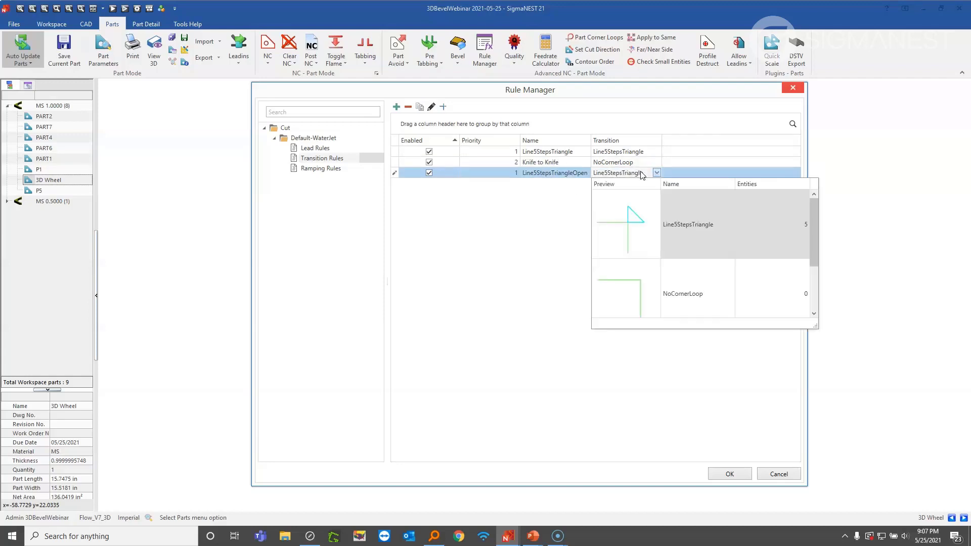
pyautogui.click(534, 255)
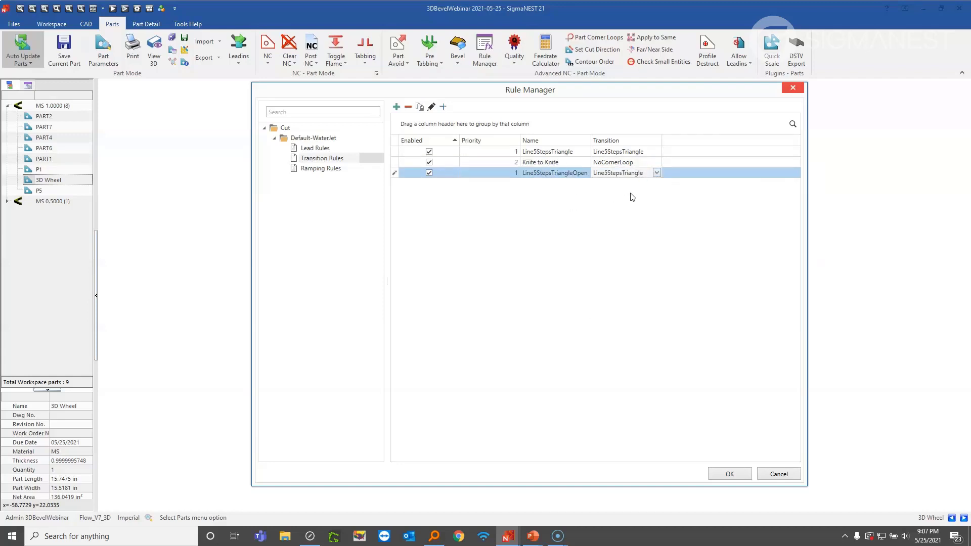
pyautogui.click(432, 106)
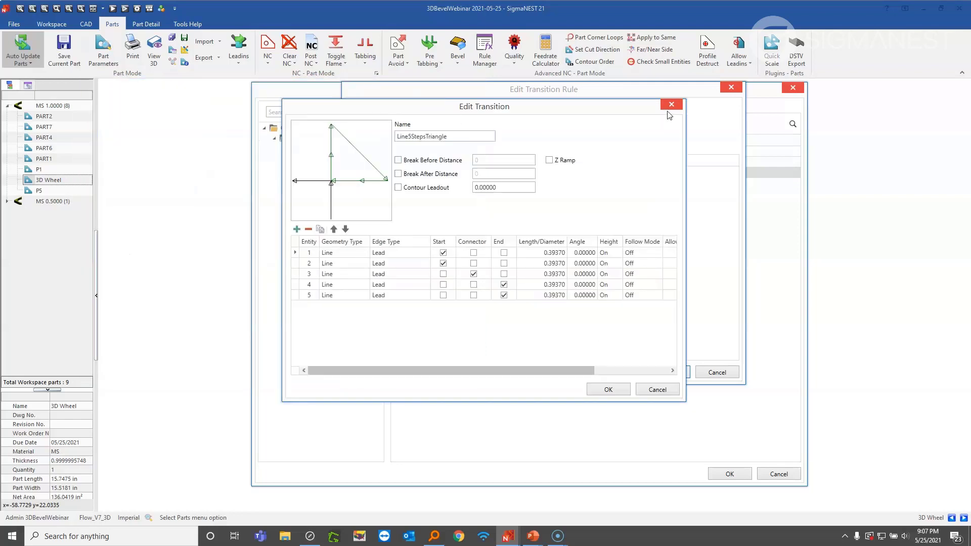
pyautogui.click(679, 107)
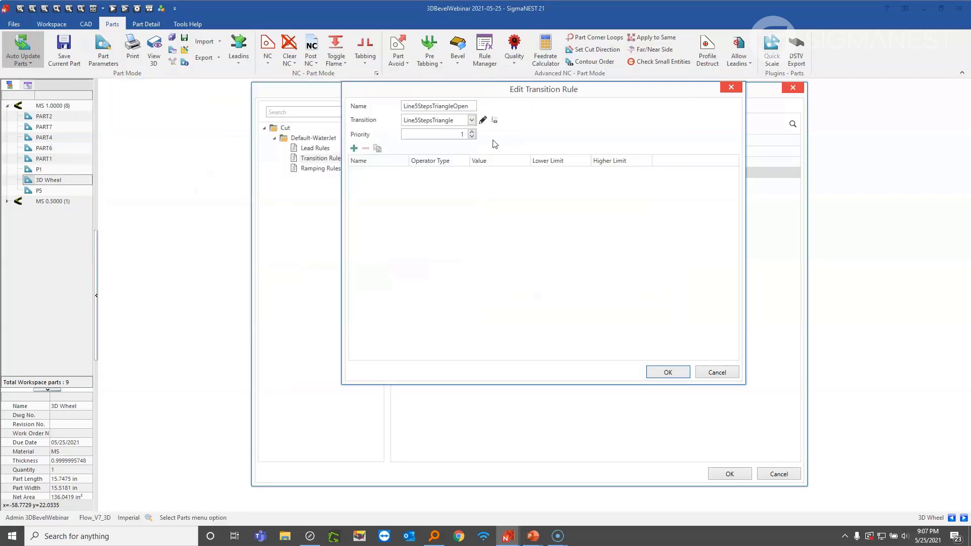
pyautogui.click(472, 122)
pyautogui.scroll(-2, 608, 219)
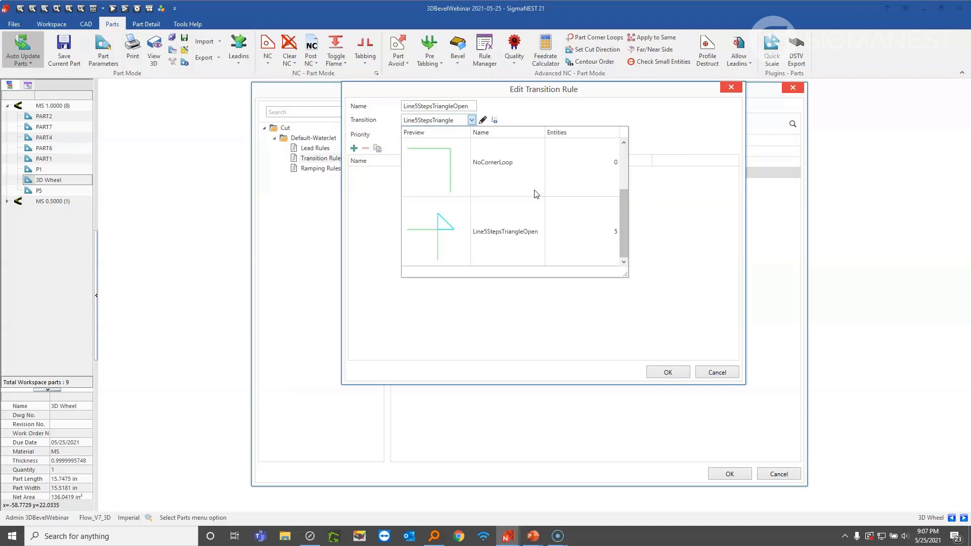
pyautogui.click(568, 230)
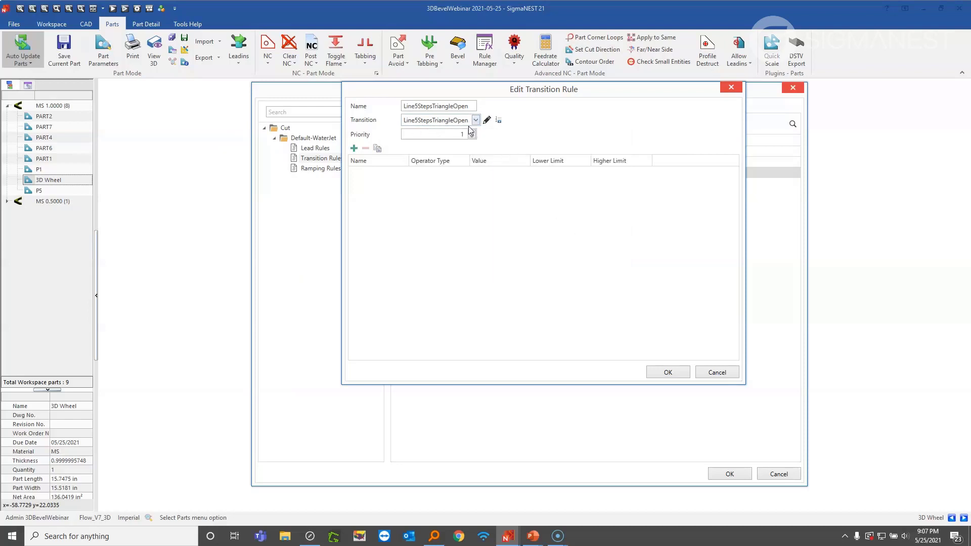
# - Inspect the Line5StepsTriangleOpen transition's entities, including the edge types of the first lead line and the connector, and return to the rule
pyautogui.click(499, 120)
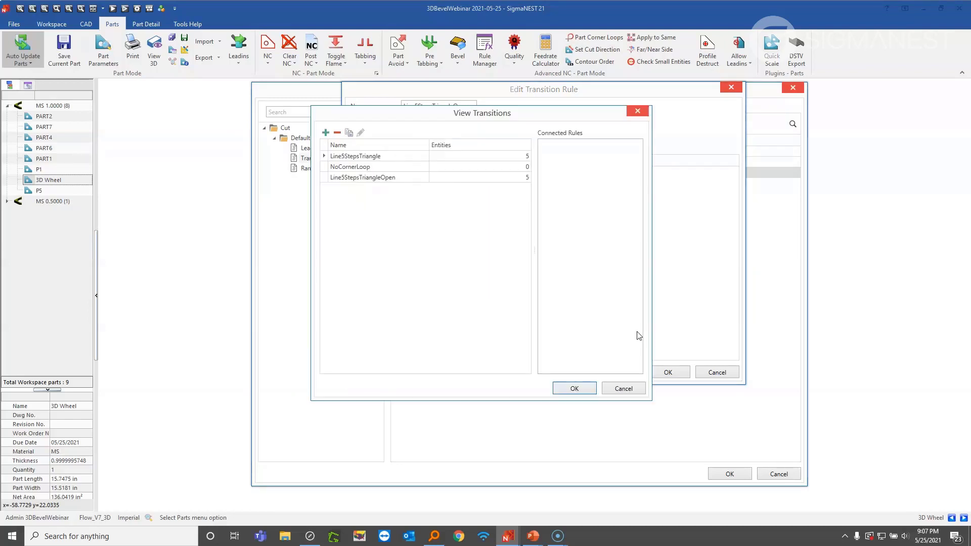
pyautogui.click(387, 180)
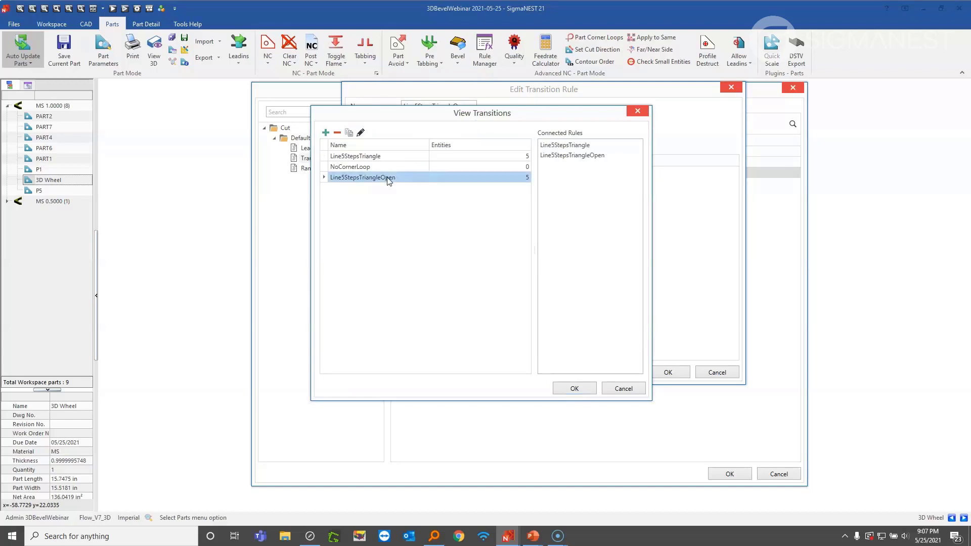
pyautogui.click(360, 133)
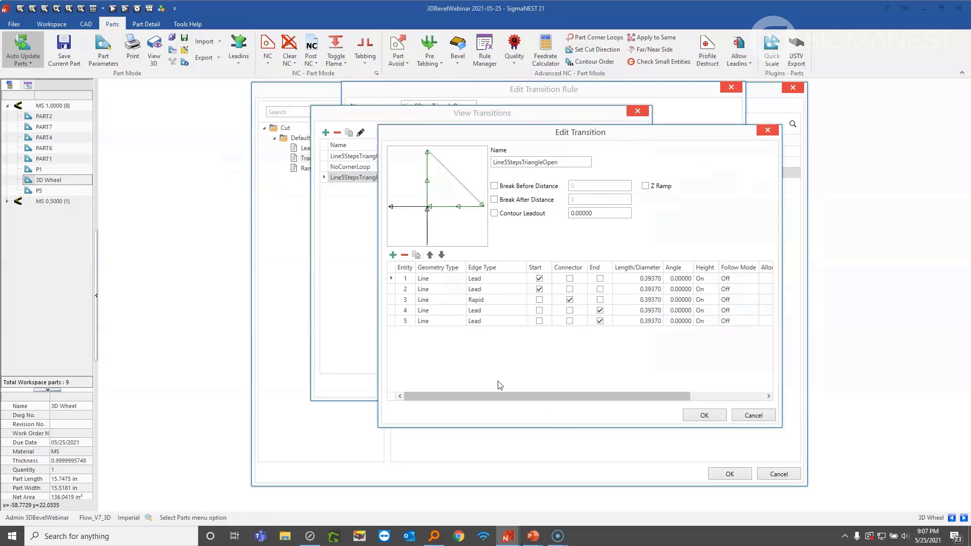
pyautogui.click(472, 281)
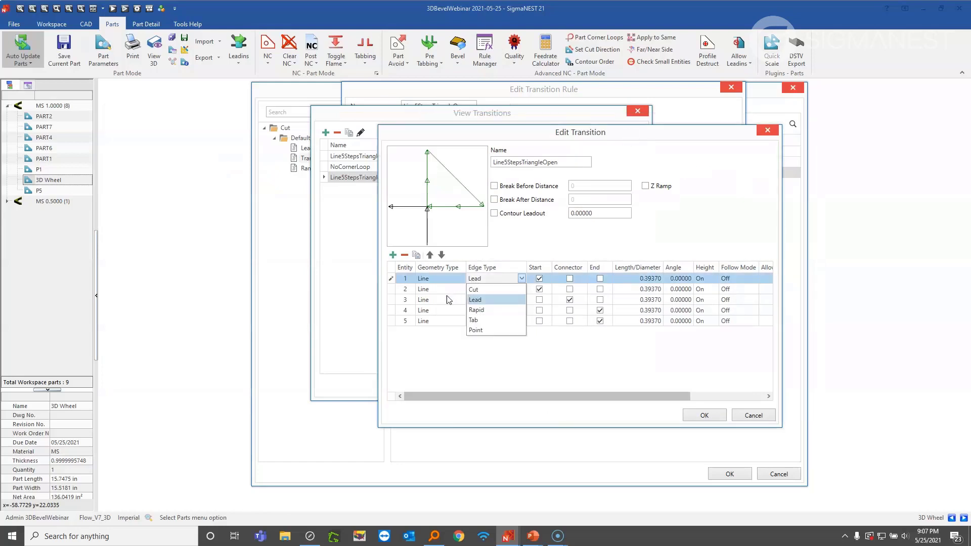
pyautogui.click(459, 367)
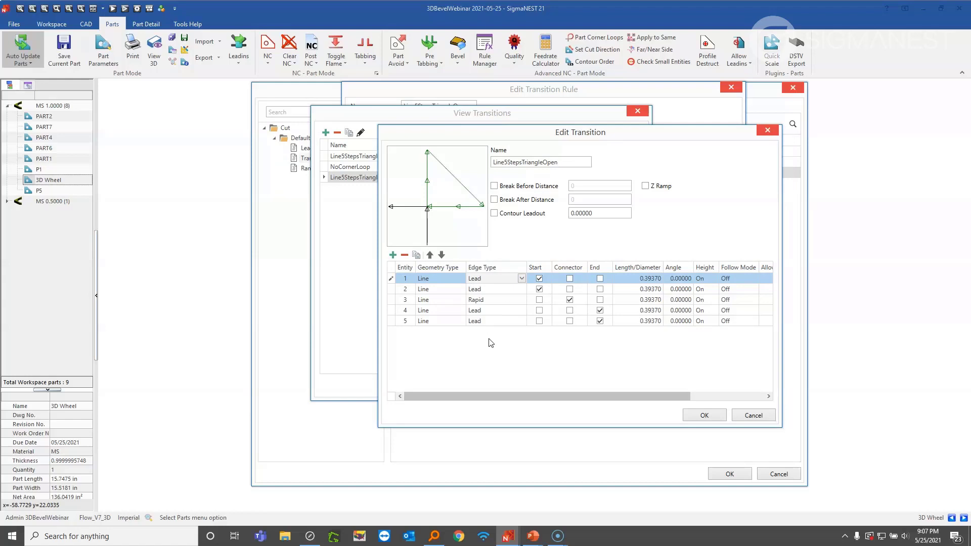
pyautogui.click(484, 303)
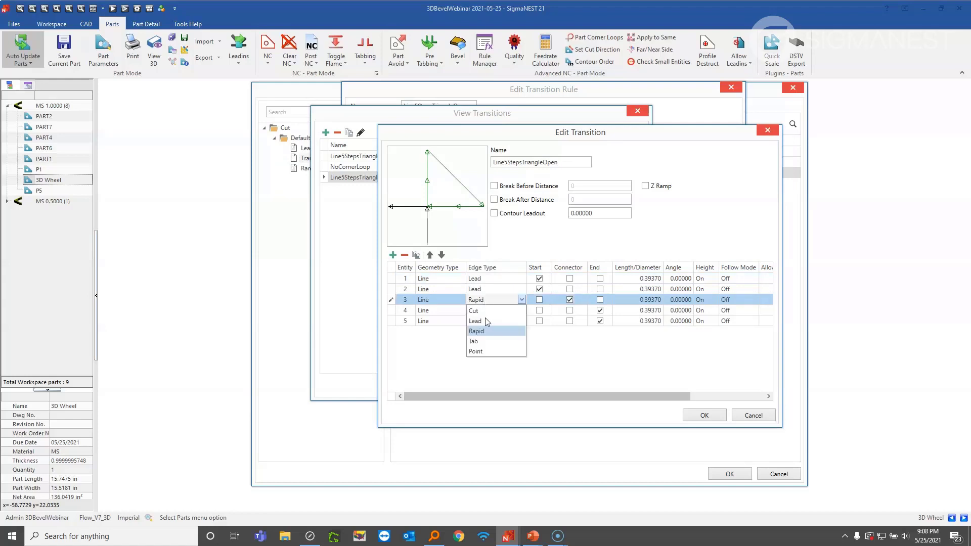
pyautogui.click(439, 368)
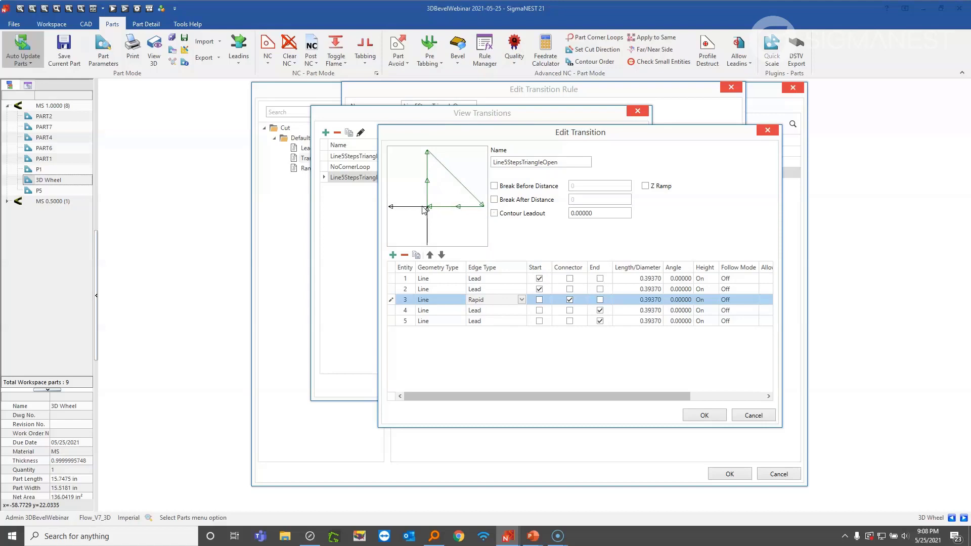
pyautogui.click(708, 418)
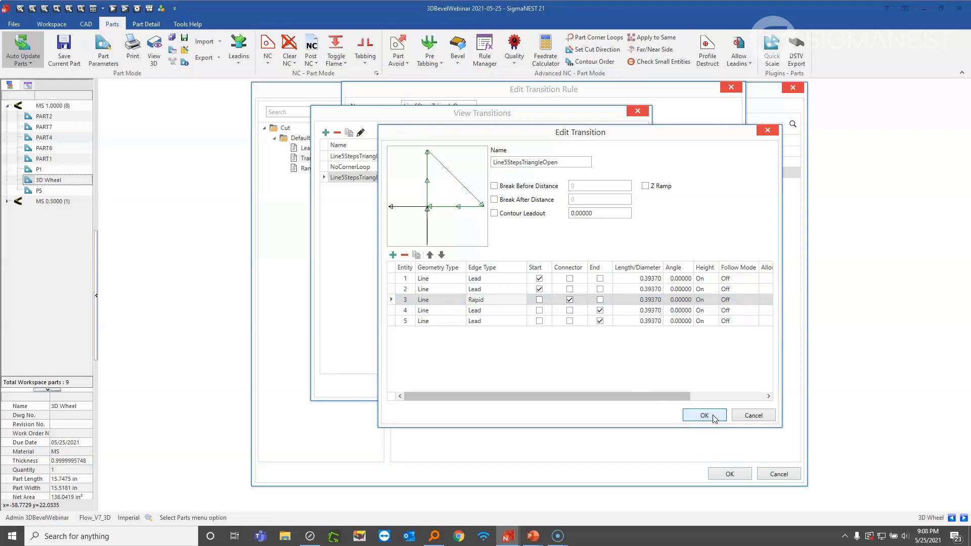
pyautogui.click(705, 416)
pyautogui.click(575, 389)
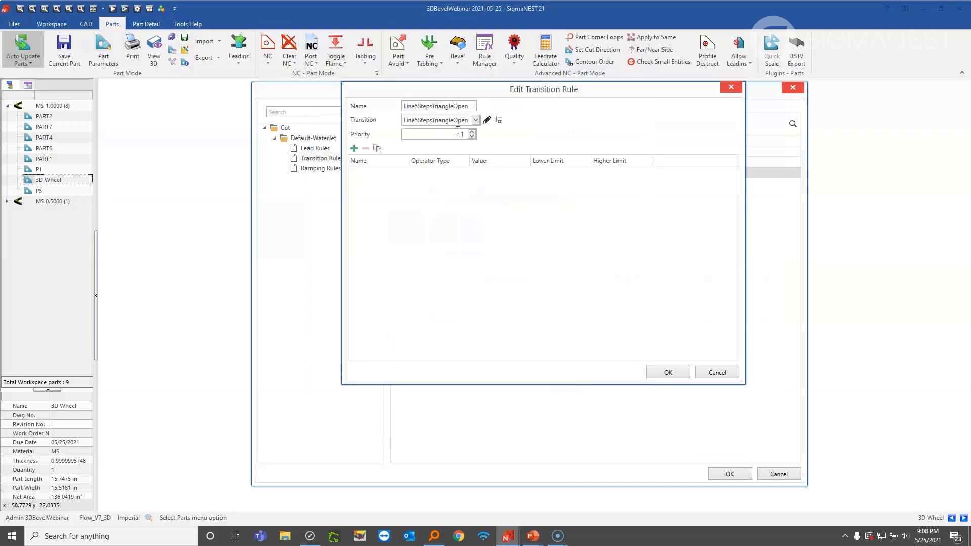
# - Set the priority of the Line5StepsTriangleOpen transition rule to 2 and accept the rule
pyautogui.moveTo(457, 94); pyautogui.dragTo(506, 197)
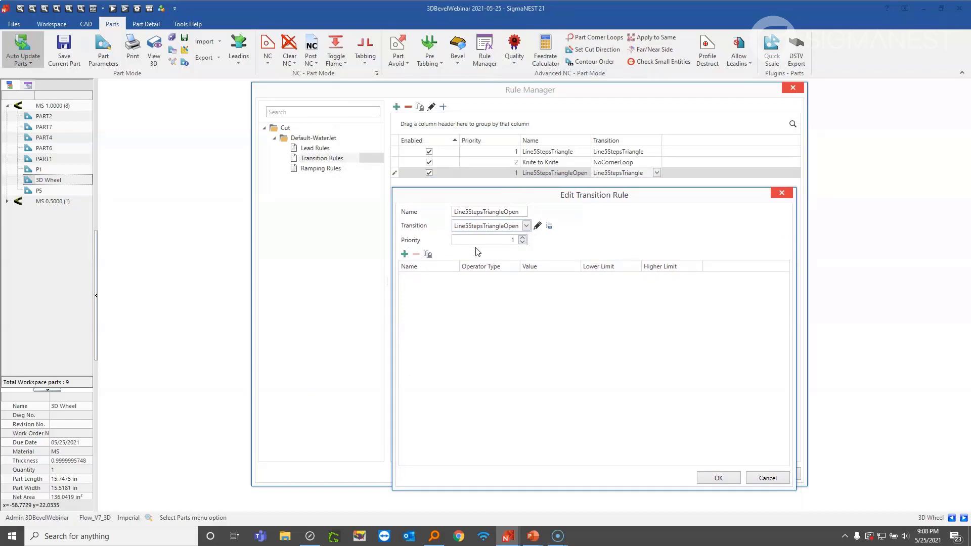
pyautogui.click(522, 238)
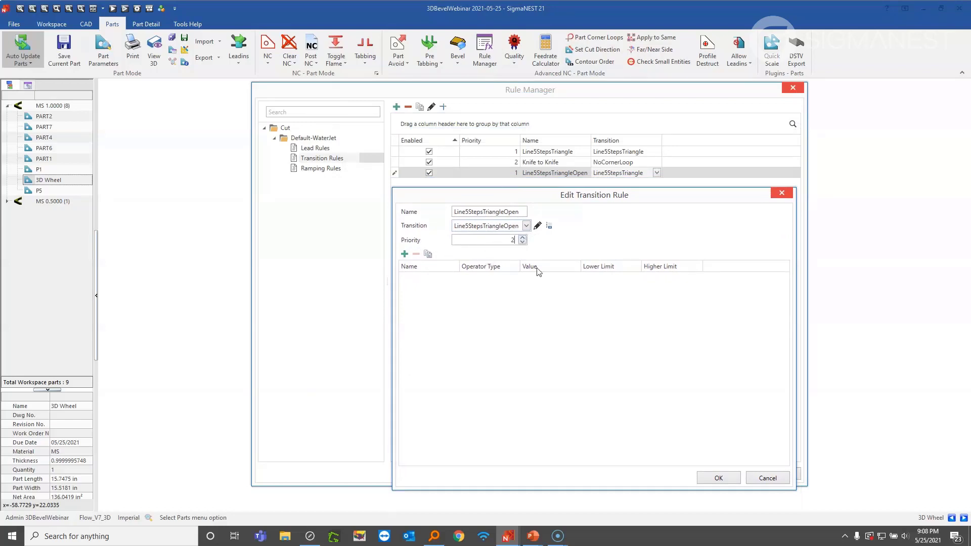
pyautogui.click(719, 479)
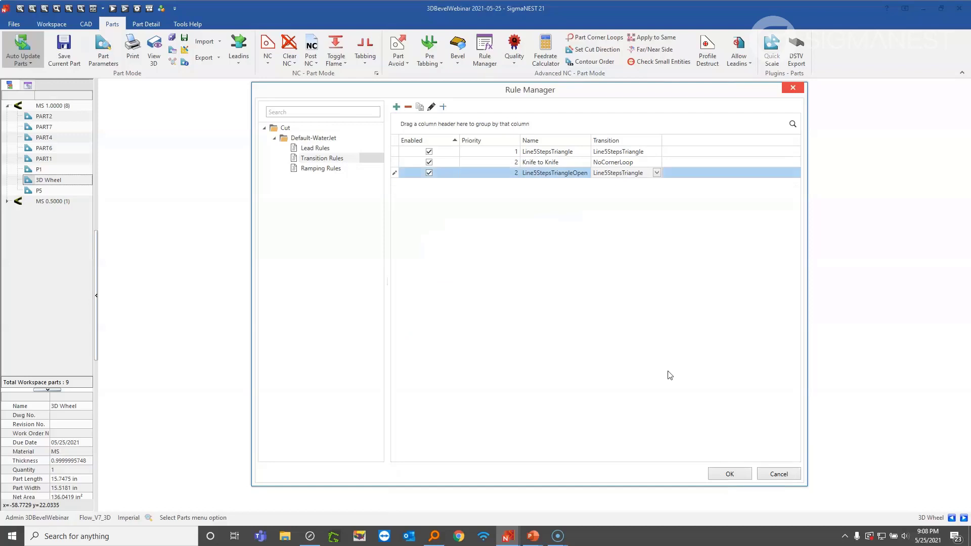
# - Review the priorities of the three transition rules and save the rule list
pyautogui.click(523, 165)
pyautogui.click(518, 173)
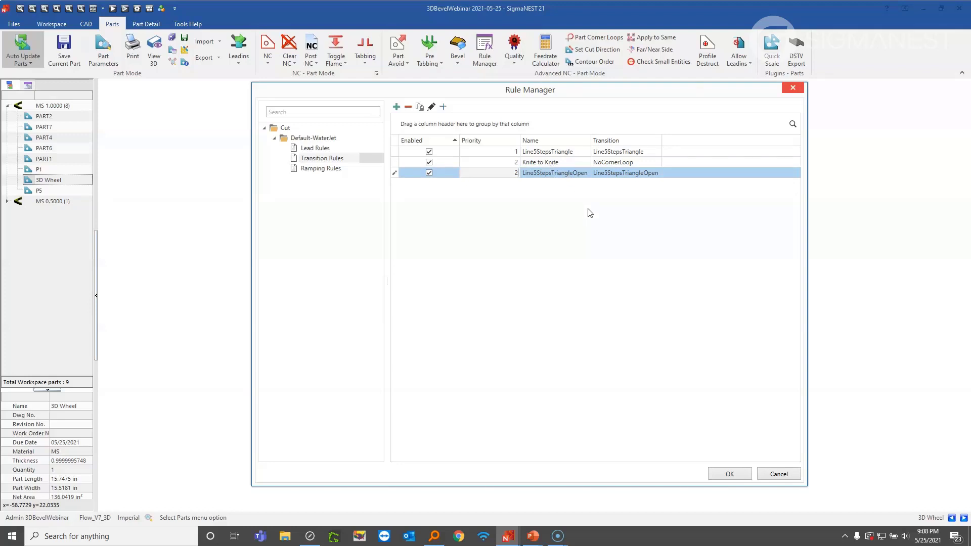
pyautogui.click(560, 167)
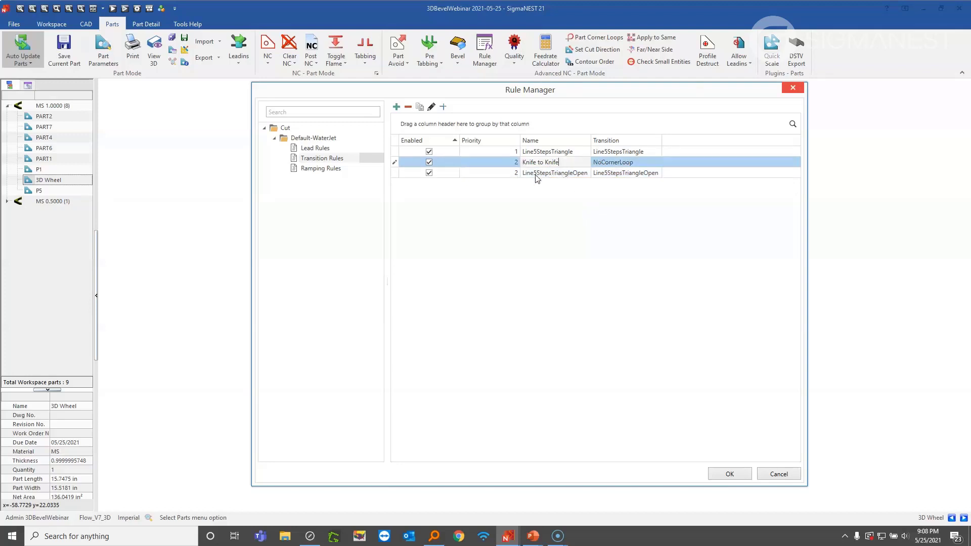
pyautogui.click(518, 151)
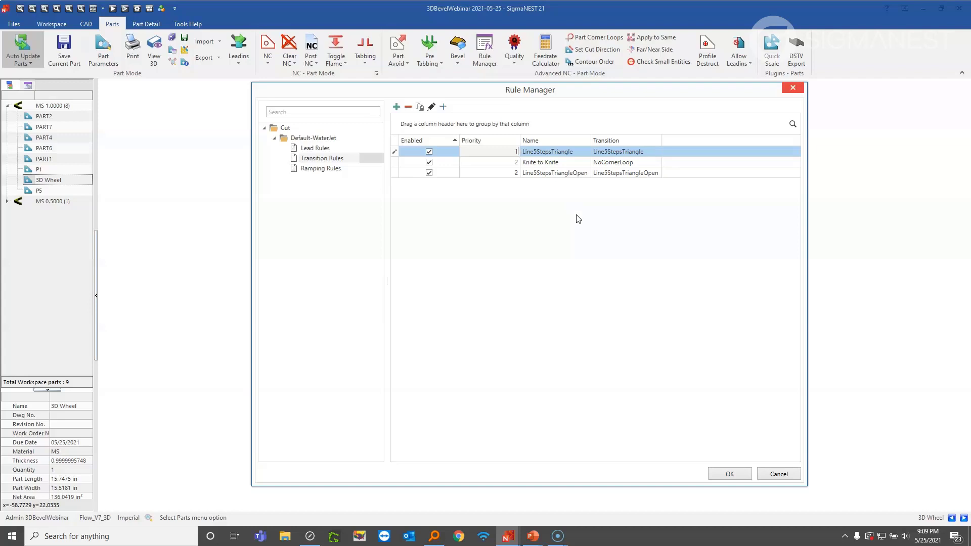
pyautogui.click(727, 474)
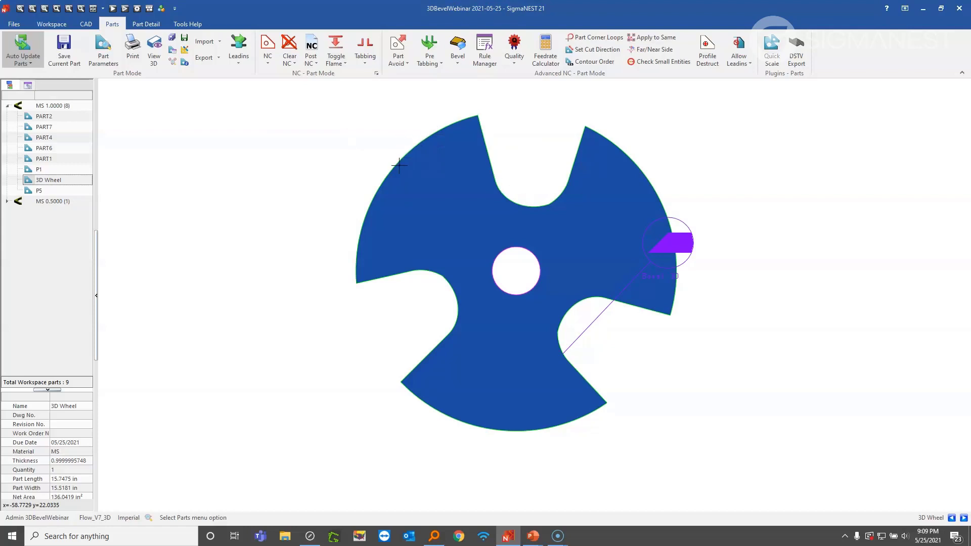
# - Start Auto NC on the 3D Wheel for the Flow_V7_3D machine with 3D Interactive enabled and no cutting order change
pyautogui.click(269, 44)
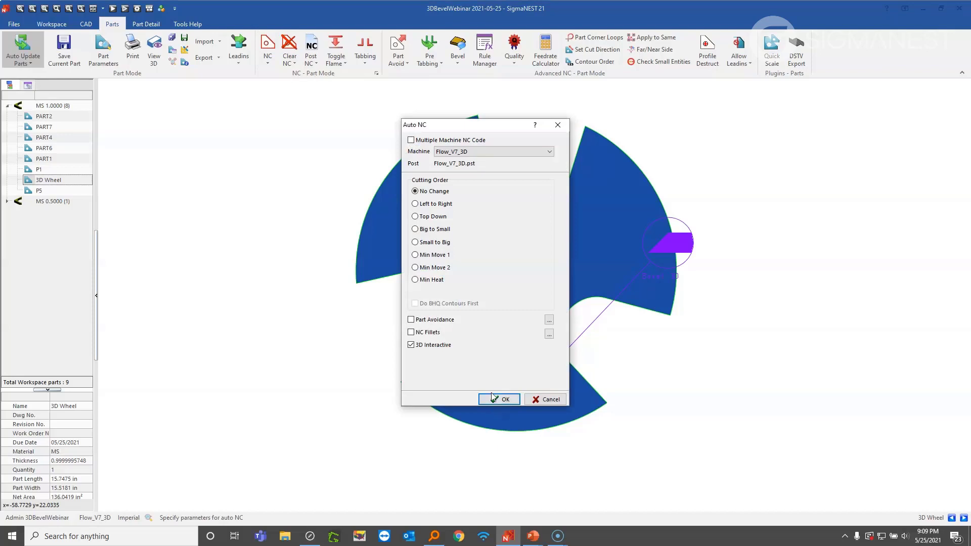
pyautogui.click(498, 399)
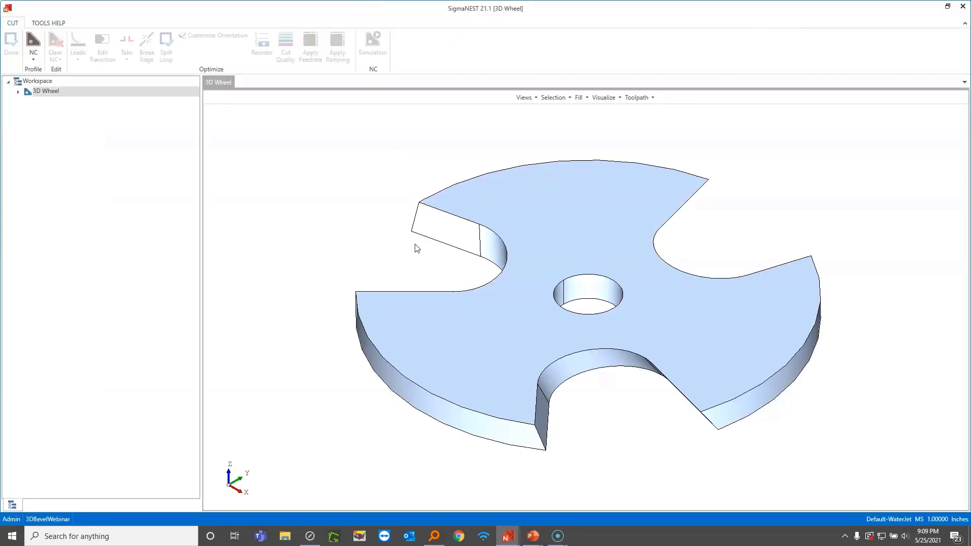
pyautogui.scroll(-3, 509, 252)
pyautogui.moveTo(587, 266); pyautogui.dragTo(633, 286, button='middle')
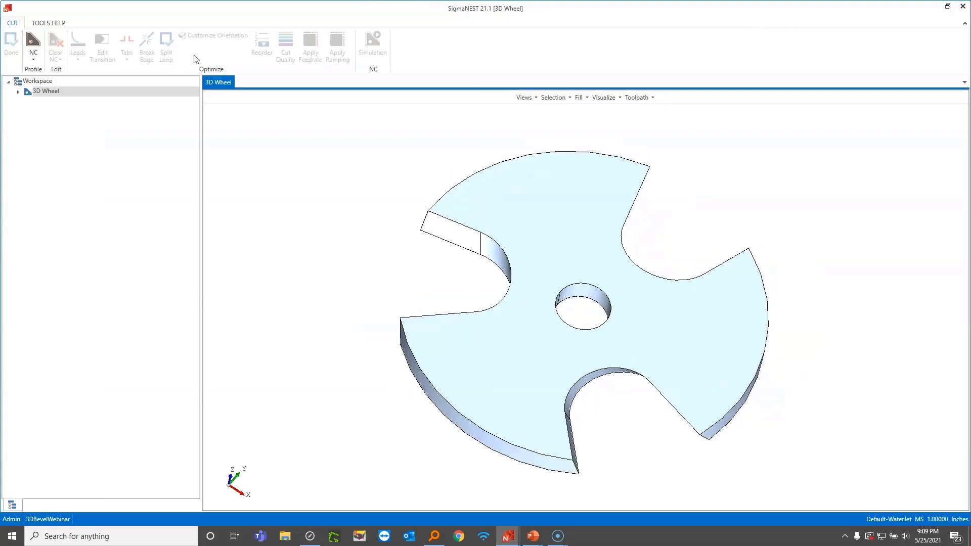
# - Generate the wheel's 3D toolpath with Auto Corner Loops and along-profile-direction orientation, and check the corner loops
pyautogui.click(35, 50)
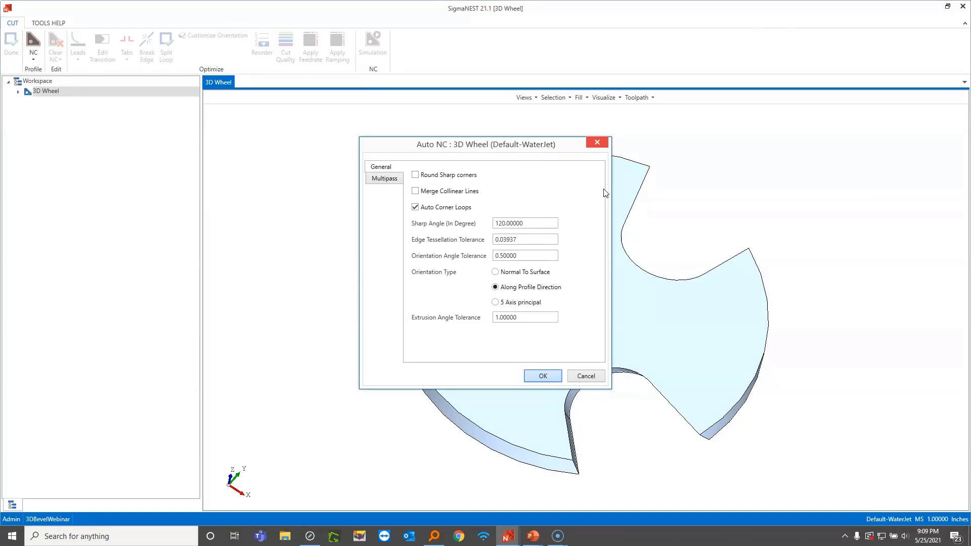
pyautogui.scroll(-2, 627, 223)
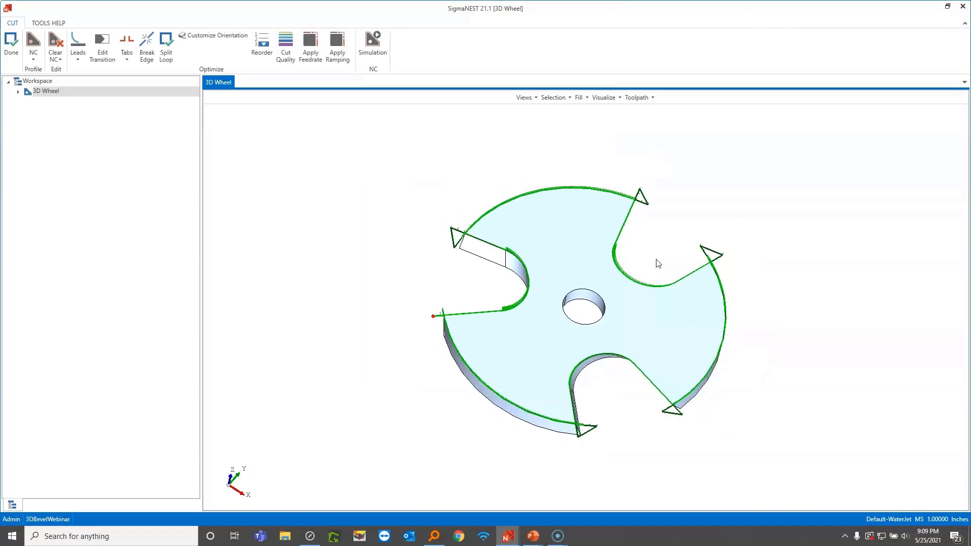
pyautogui.scroll(2, 582, 431)
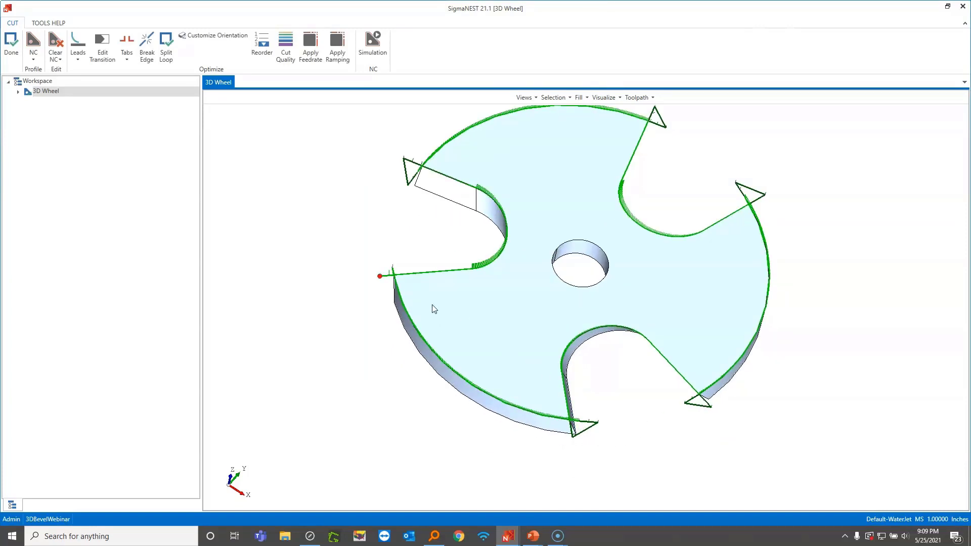
pyautogui.scroll(-1, 435, 191)
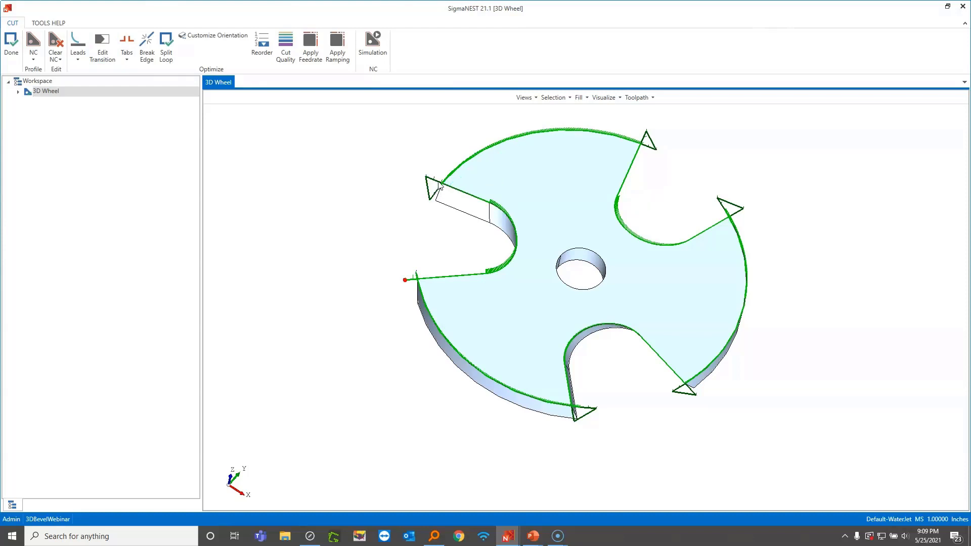
# - Change Transition 1, at the wheel corner between the top knife edge and the outer arc, to NoCornerLoop
pyautogui.click(105, 51)
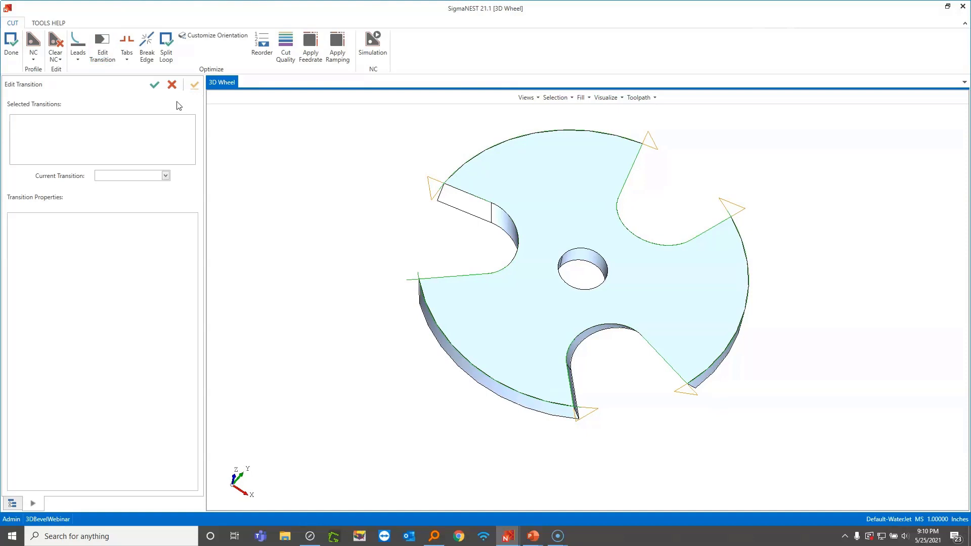
pyautogui.click(433, 189)
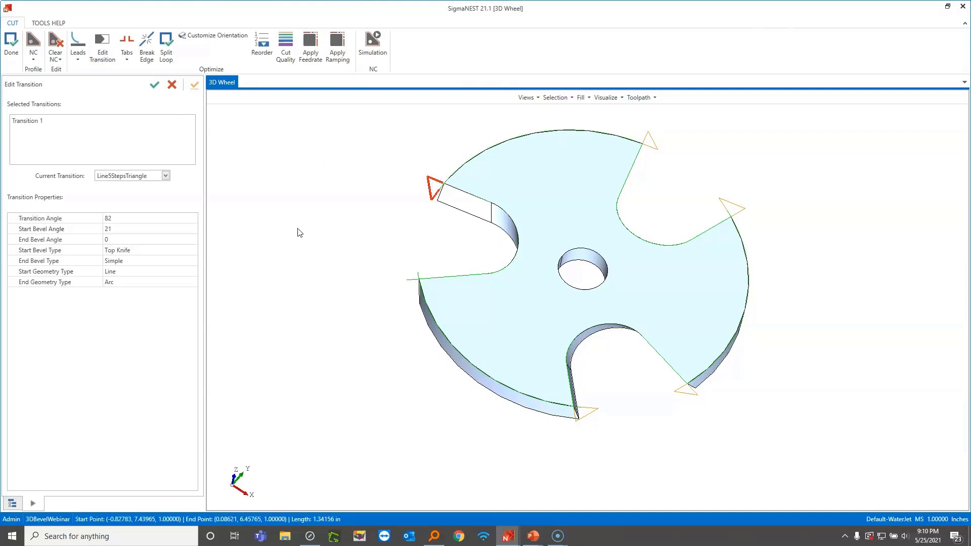
pyautogui.click(165, 175)
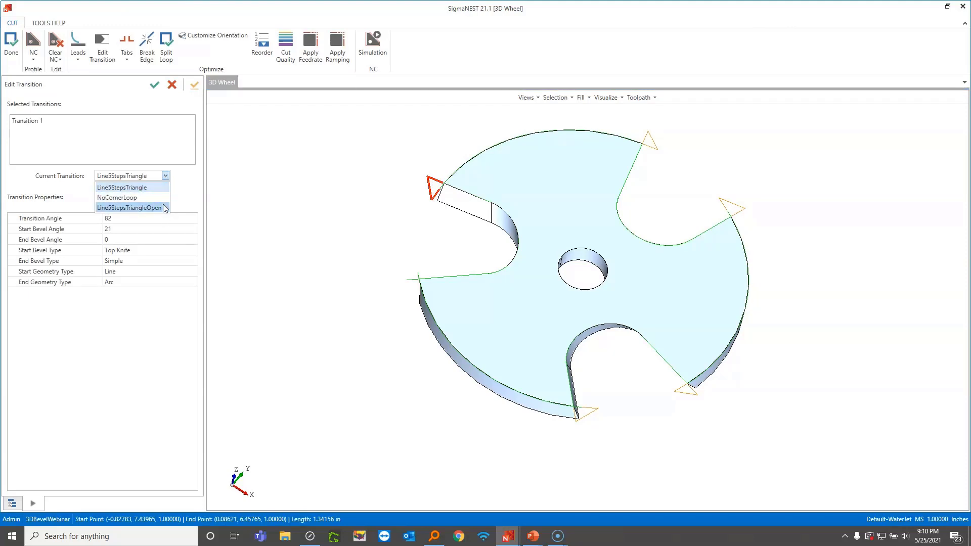
pyautogui.click(138, 197)
pyautogui.click(195, 86)
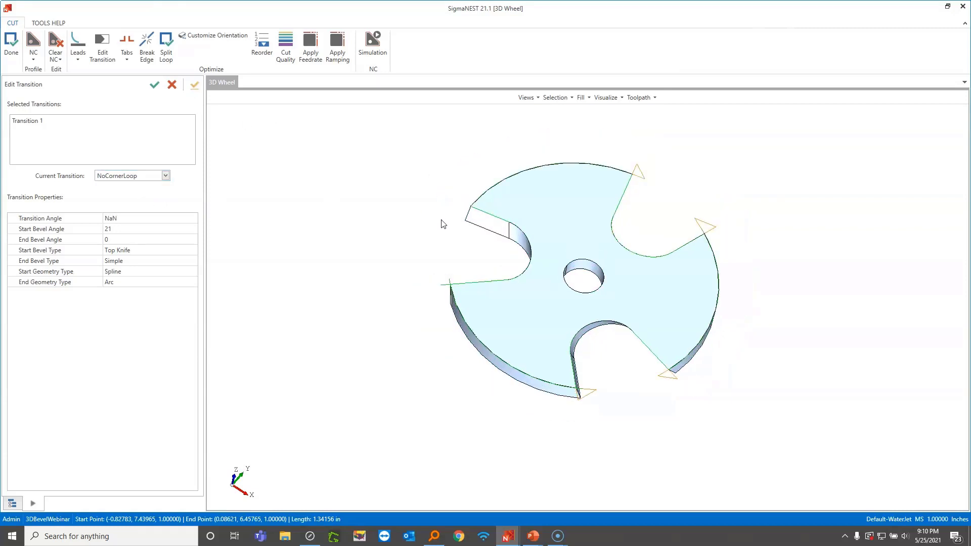
pyautogui.click(154, 85)
pyautogui.scroll(1, 495, 249)
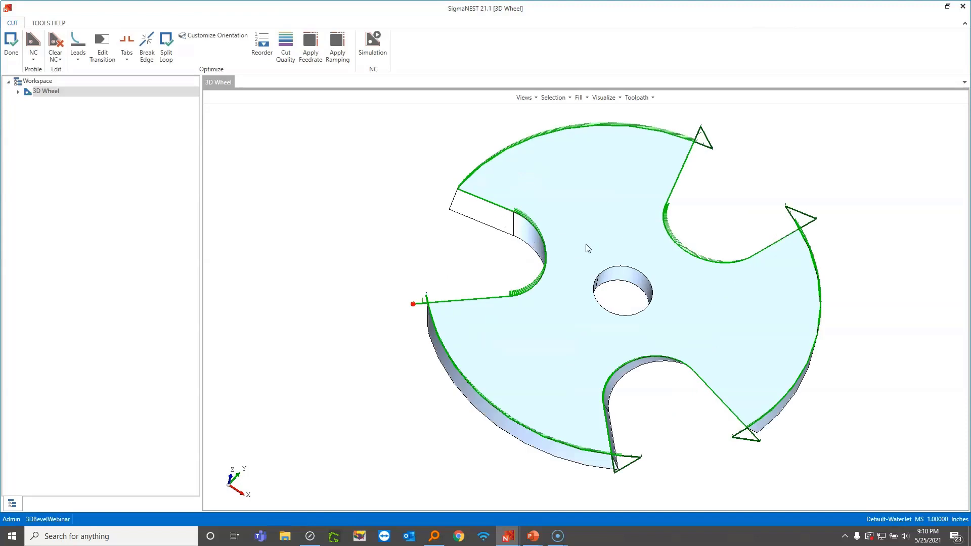
# - Change Transition 2, at the other end of the same outer arc, to Line5StepsTriangleOpen and inspect its loop
pyautogui.scroll(-1, 530, 278)
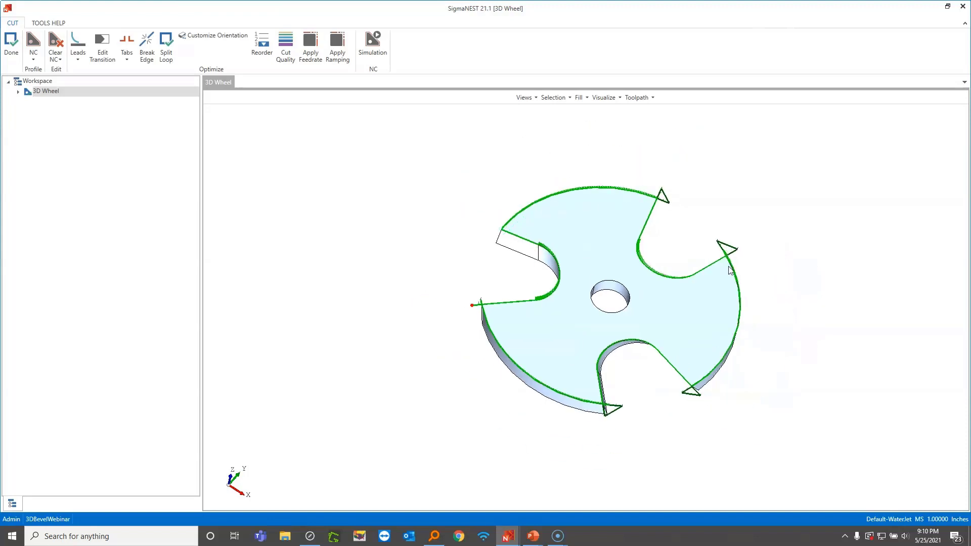
pyautogui.scroll(1, 696, 248)
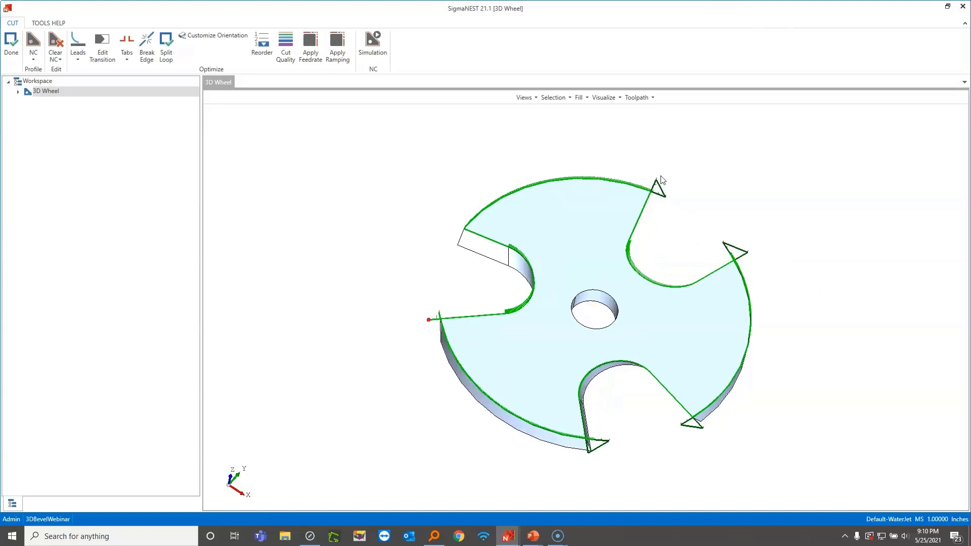
pyautogui.click(102, 48)
pyautogui.click(667, 196)
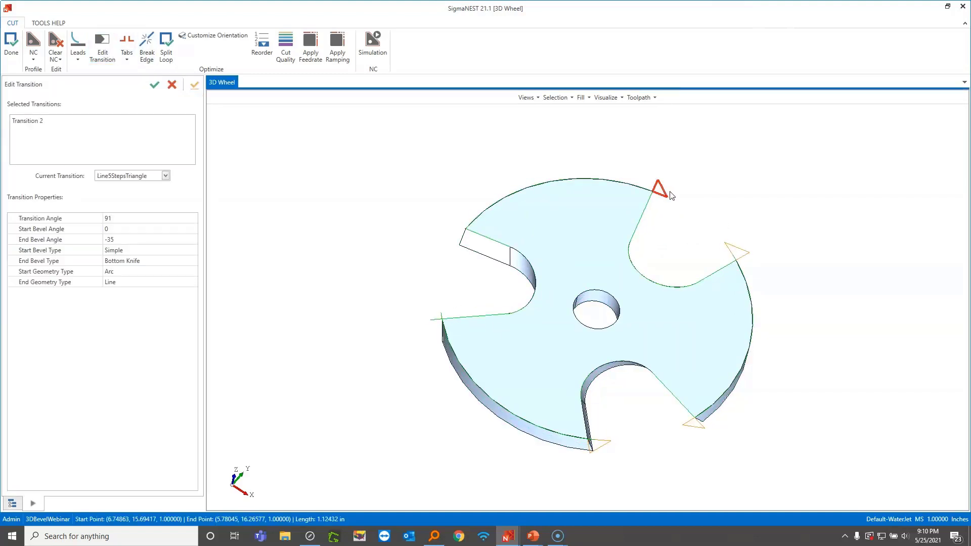
pyautogui.click(166, 175)
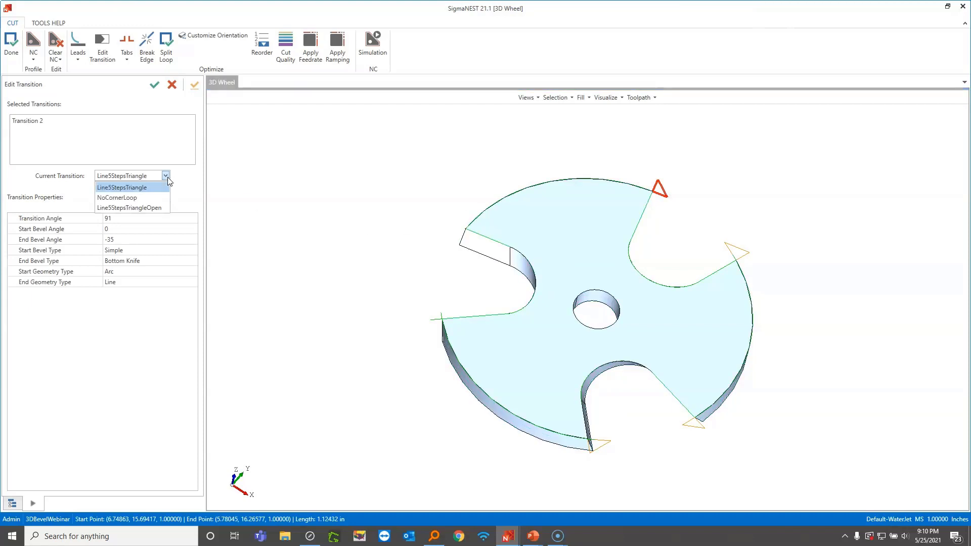
pyautogui.click(151, 206)
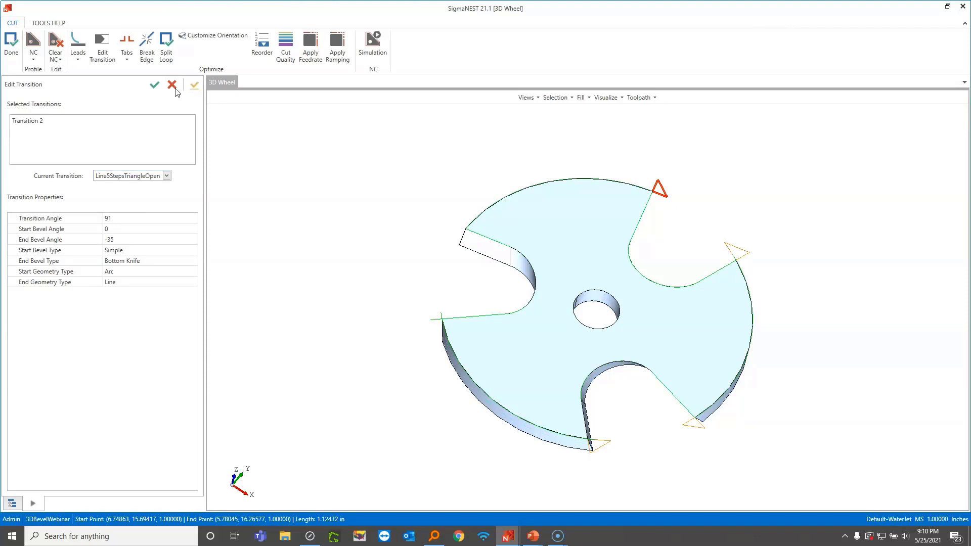
pyautogui.click(155, 85)
pyautogui.scroll(3, 668, 202)
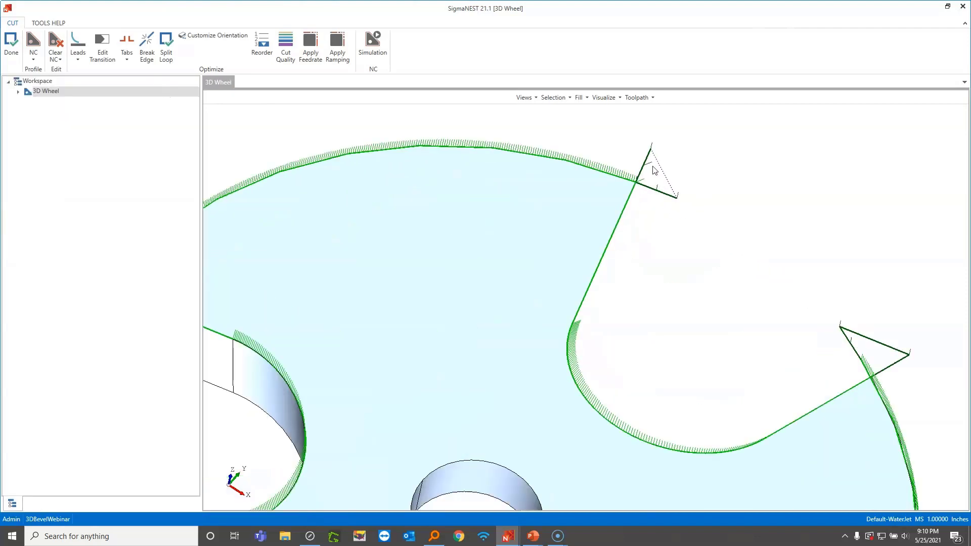
pyautogui.scroll(-1, 659, 169)
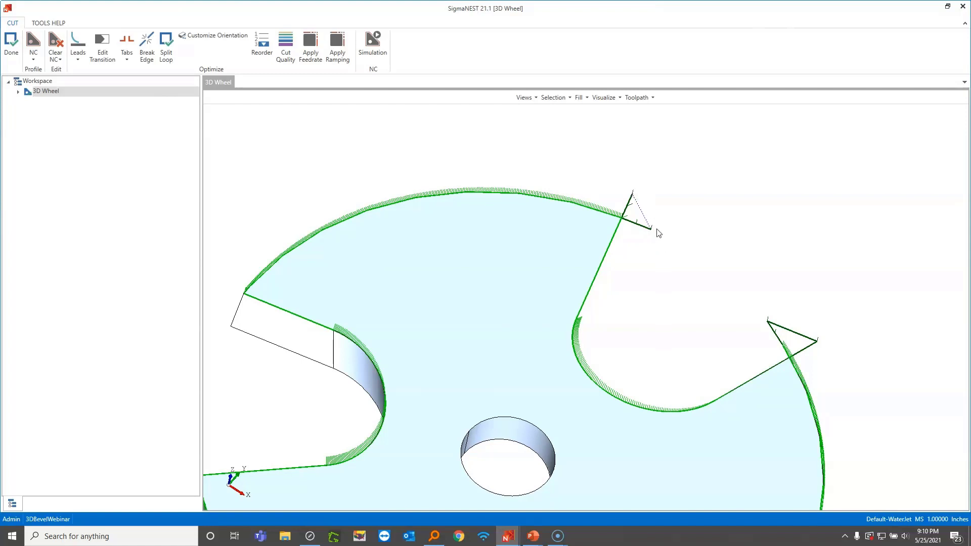
# - Inspect the wheel's corner loops from underneath and in isometric view, and examine the lead-in at the outer corner
pyautogui.scroll(-1, 660, 235)
pyautogui.moveTo(720, 332); pyautogui.dragTo(676, 265, button='middle')
pyautogui.scroll(-3, 675, 265)
pyautogui.moveTo(610, 329); pyautogui.dragTo(588, 206, button='middle')
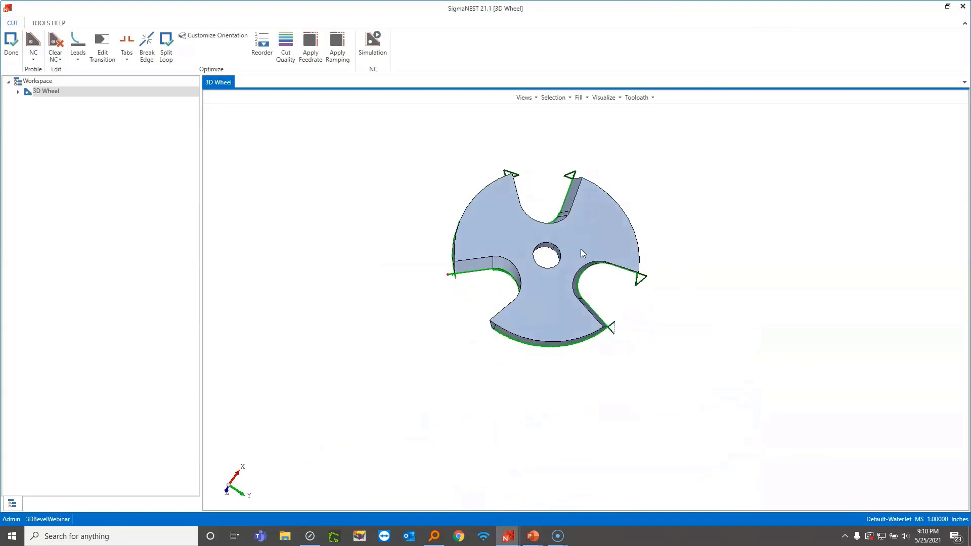
pyautogui.click(526, 97)
pyautogui.click(532, 192)
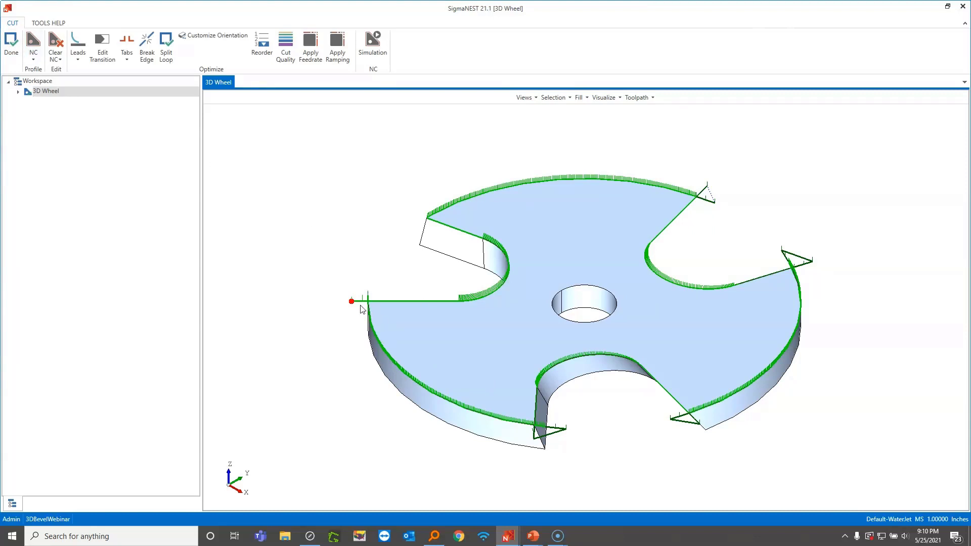
pyautogui.scroll(5, 362, 307)
pyautogui.scroll(-5, 359, 300)
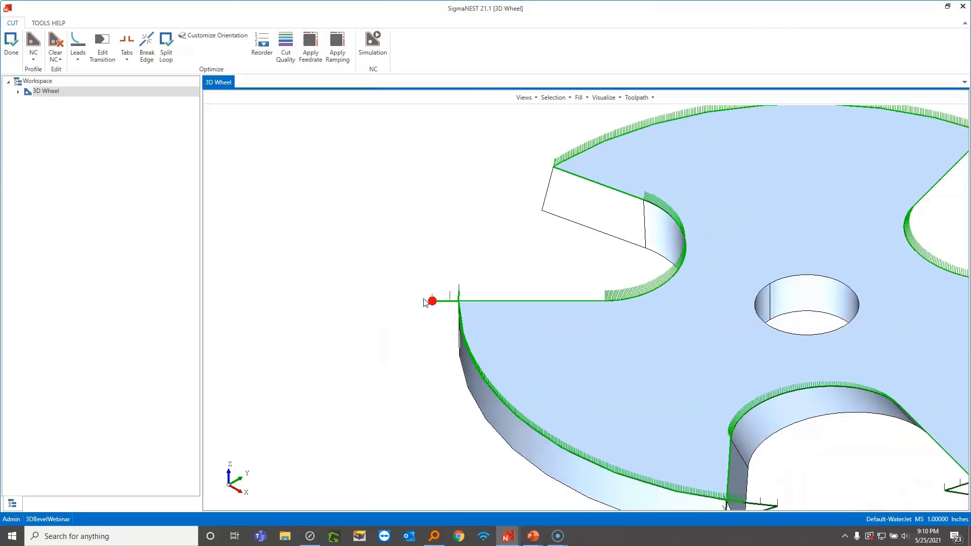
pyautogui.scroll(-1, 827, 359)
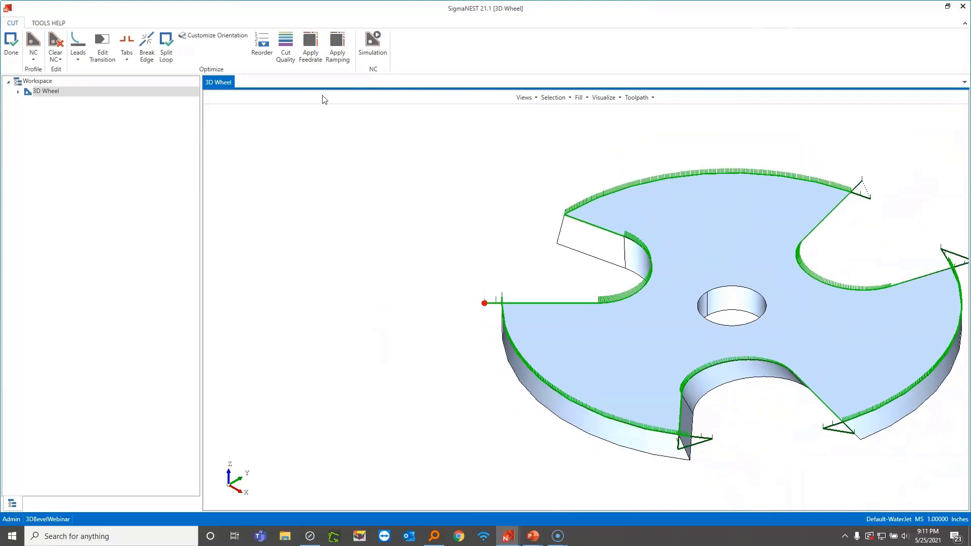
# - Edit the wheel's Lead1 lead-in, setting the length of its first line, LeadInLine1, to 0.25, and apply the change
pyautogui.click(79, 56)
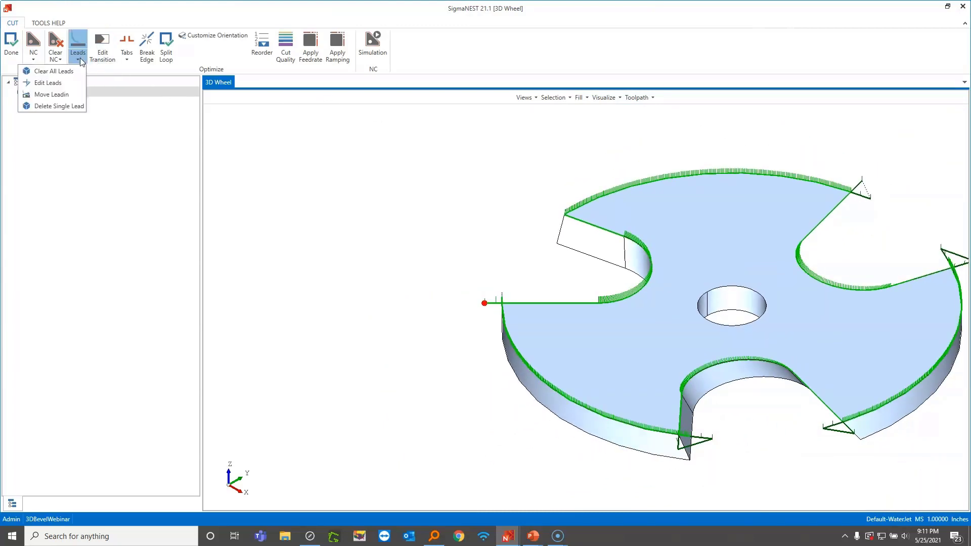
pyautogui.click(66, 85)
pyautogui.scroll(3, 521, 302)
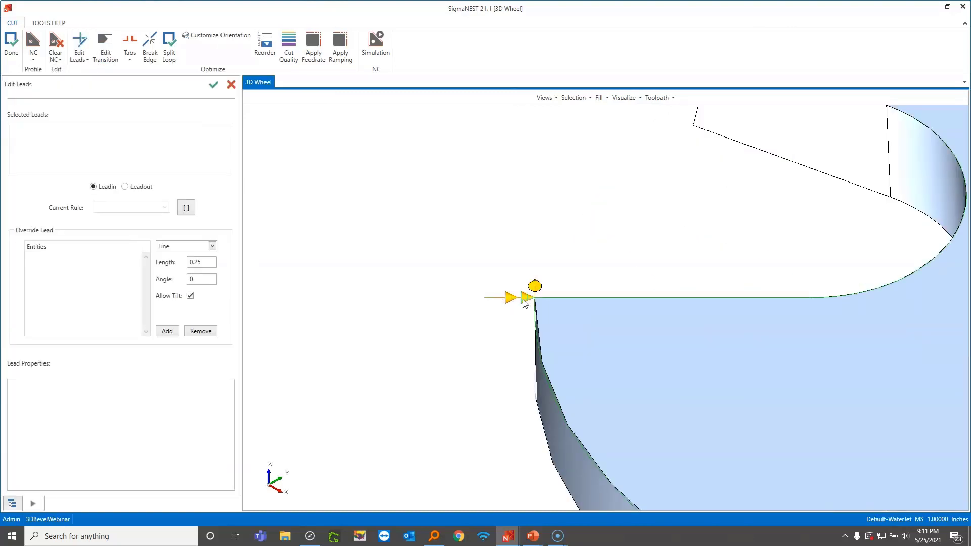
pyautogui.click(525, 301)
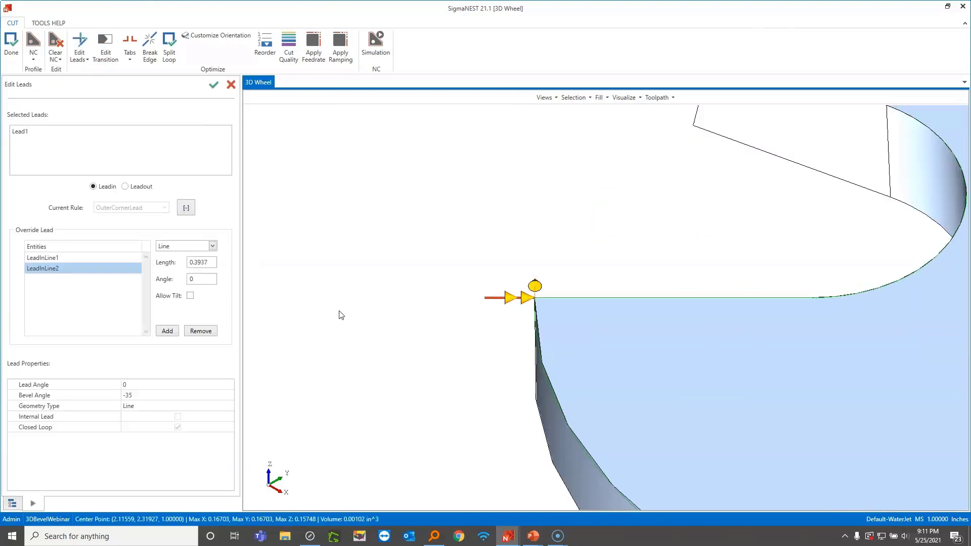
pyautogui.scroll(3, 556, 302)
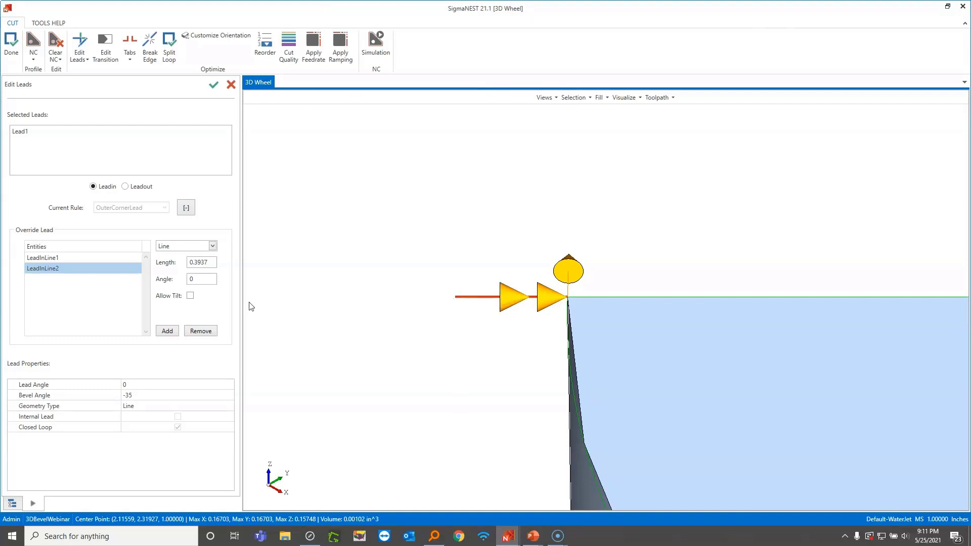
pyautogui.click(50, 258)
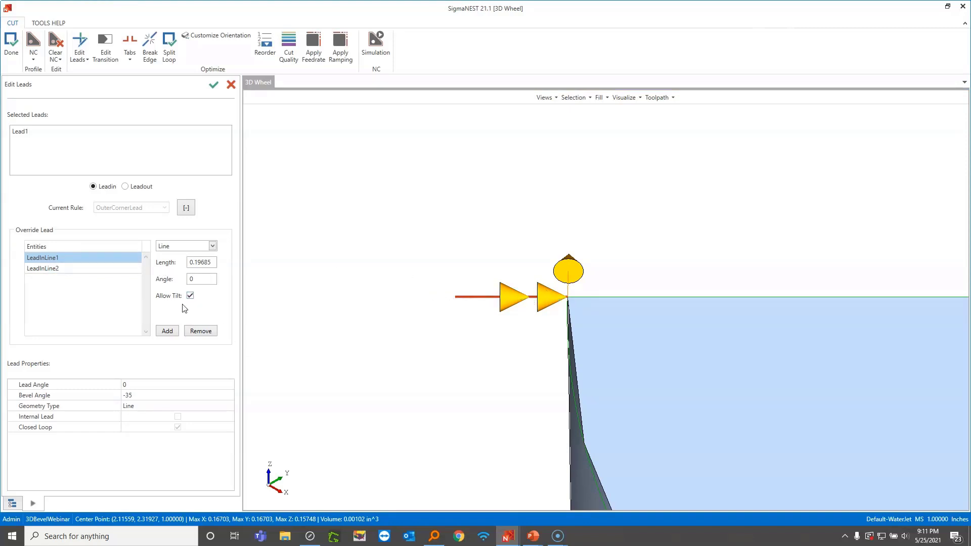
pyautogui.moveTo(214, 264); pyautogui.dragTo(183, 264)
pyautogui.press('BackSpace')
pyautogui.press('Return')
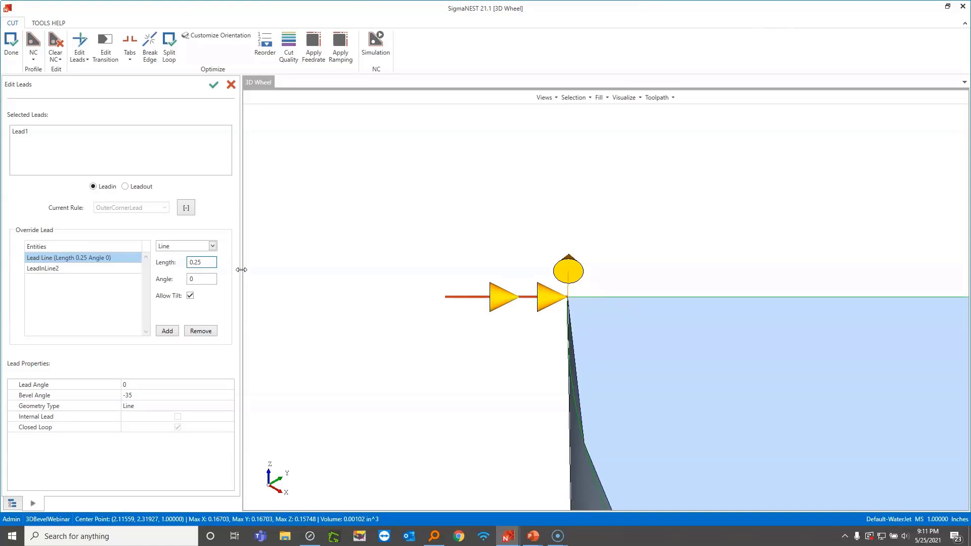
pyautogui.click(213, 85)
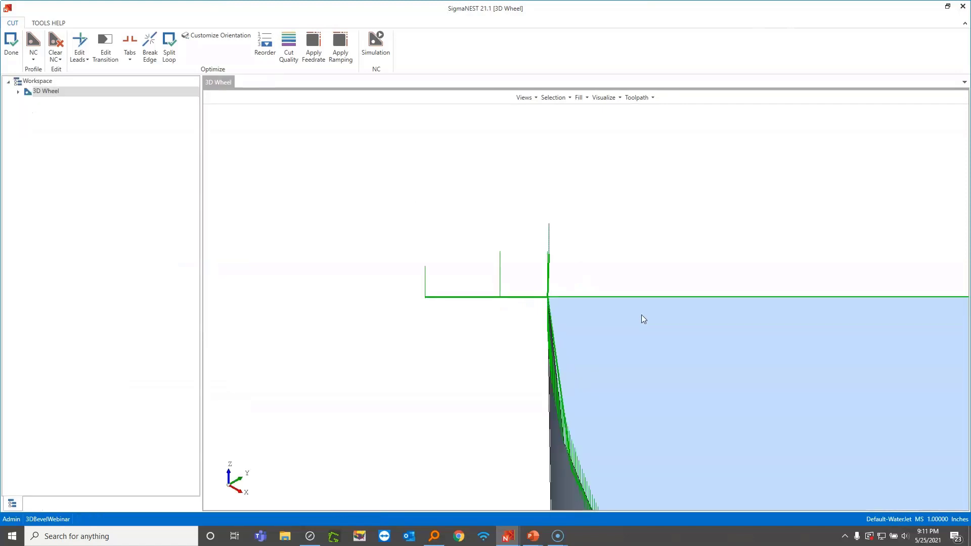
# - Finish the 3D Wheel's interactive NC editing and check the corner loops on the 2D part
pyautogui.scroll(-1, 540, 306)
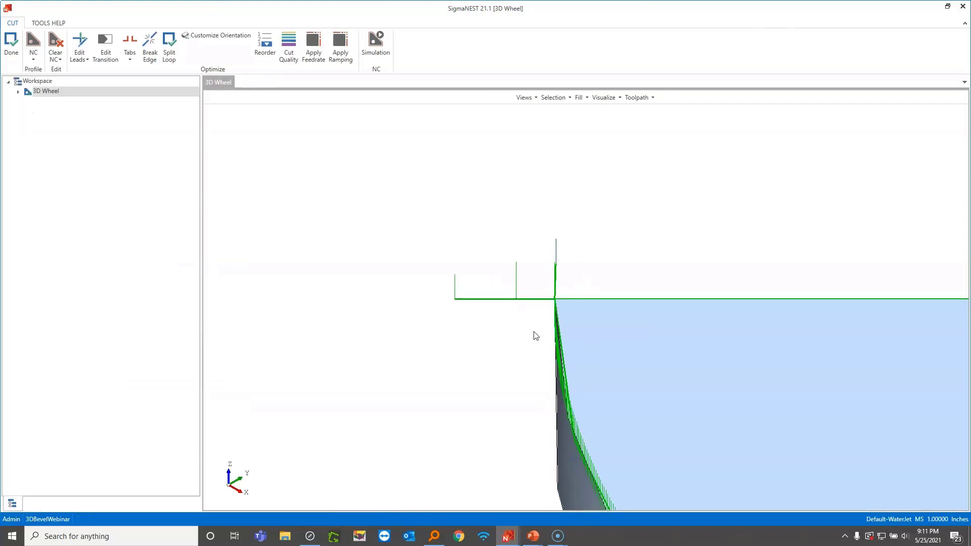
pyautogui.scroll(-8, 536, 336)
pyautogui.scroll(2, 914, 360)
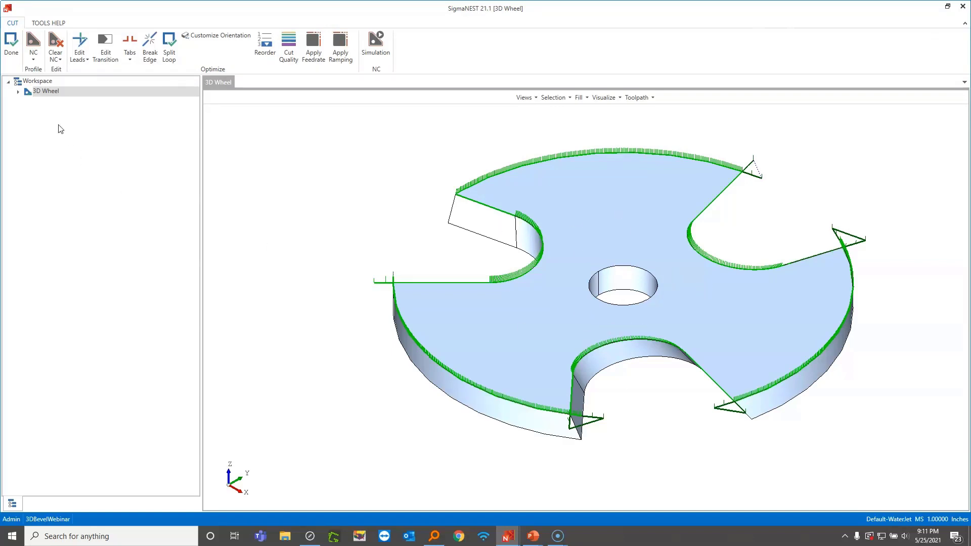
pyautogui.click(11, 43)
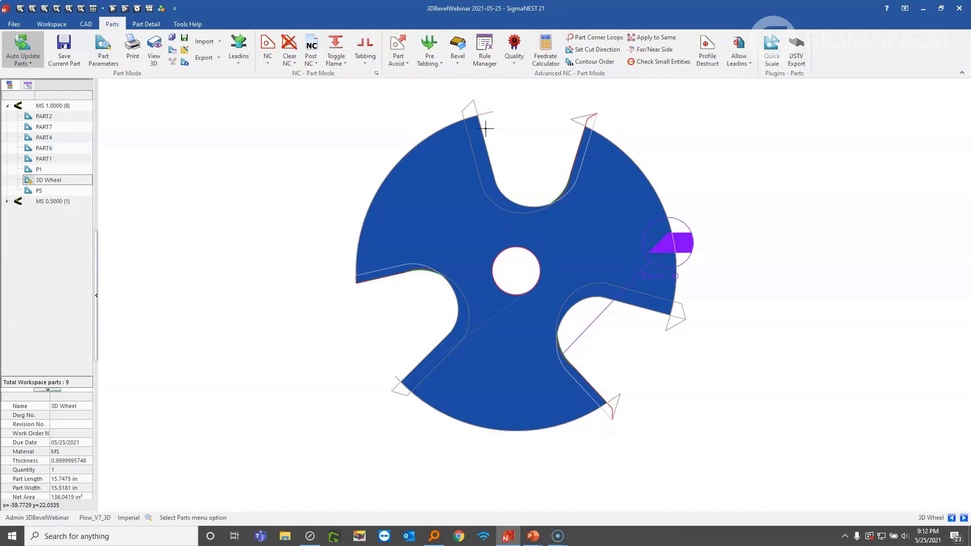
pyautogui.scroll(3, 399, 394)
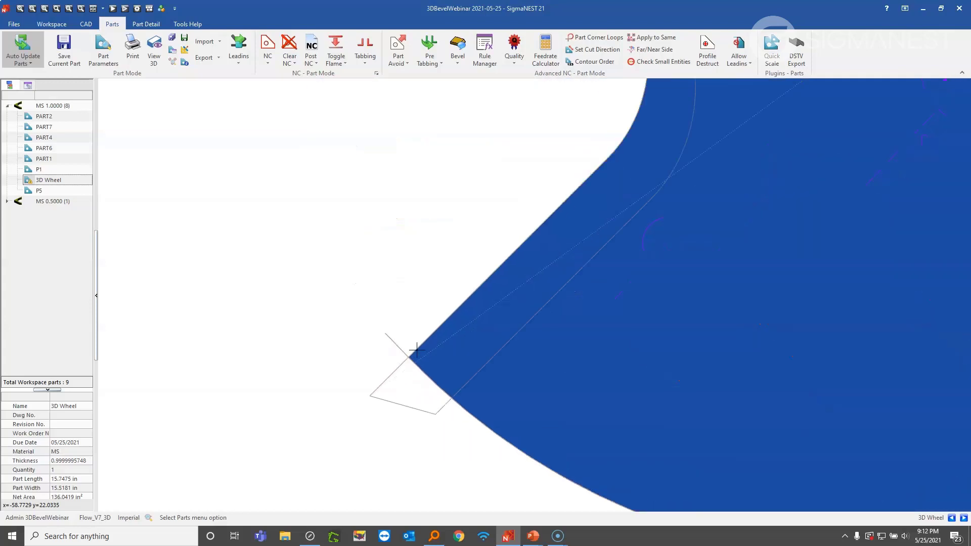
pyautogui.scroll(-4, 403, 371)
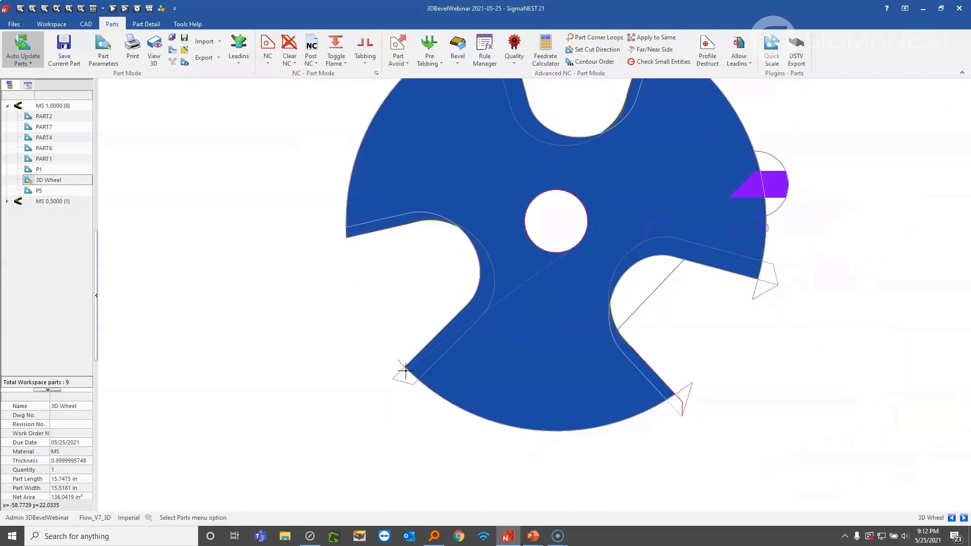
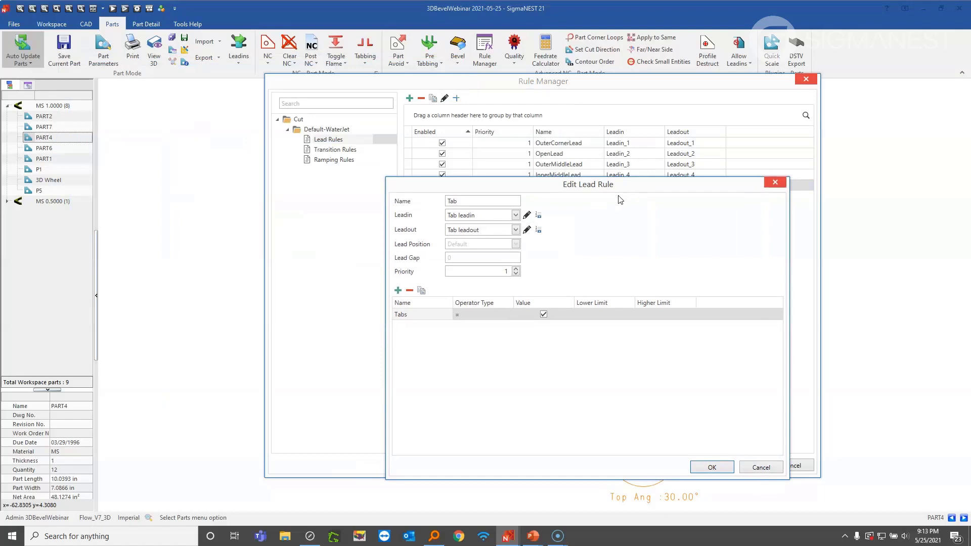
# - Review the Tab lead rule's Tabs condition and the line geometry of its Tab leadin definition
pyautogui.click(410, 315)
pyautogui.click(410, 316)
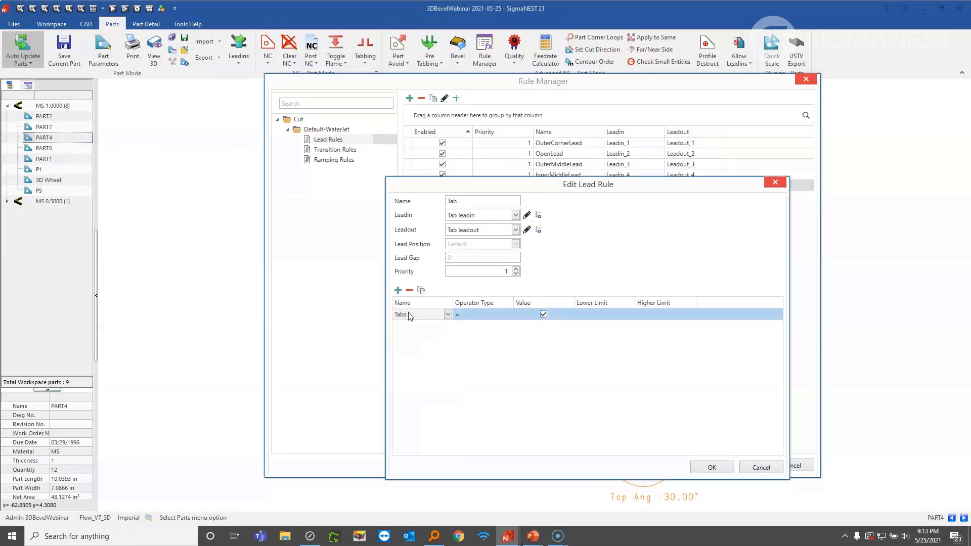
pyautogui.click(410, 315)
pyautogui.click(407, 362)
pyautogui.click(526, 215)
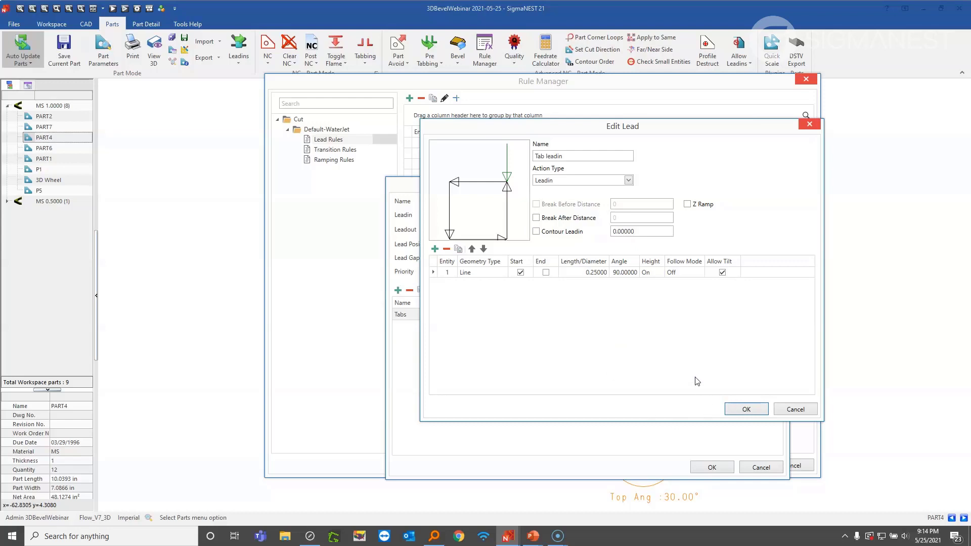
pyautogui.click(747, 409)
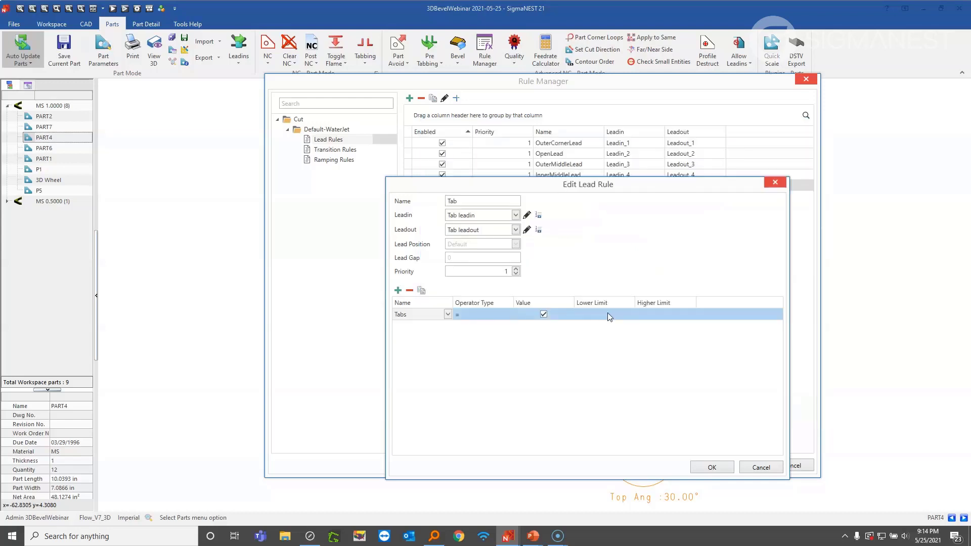
# - Check the Tab leadout definition, accept the Tab lead rule with its Tabs condition, and save the lead rules
pyautogui.click(526, 230)
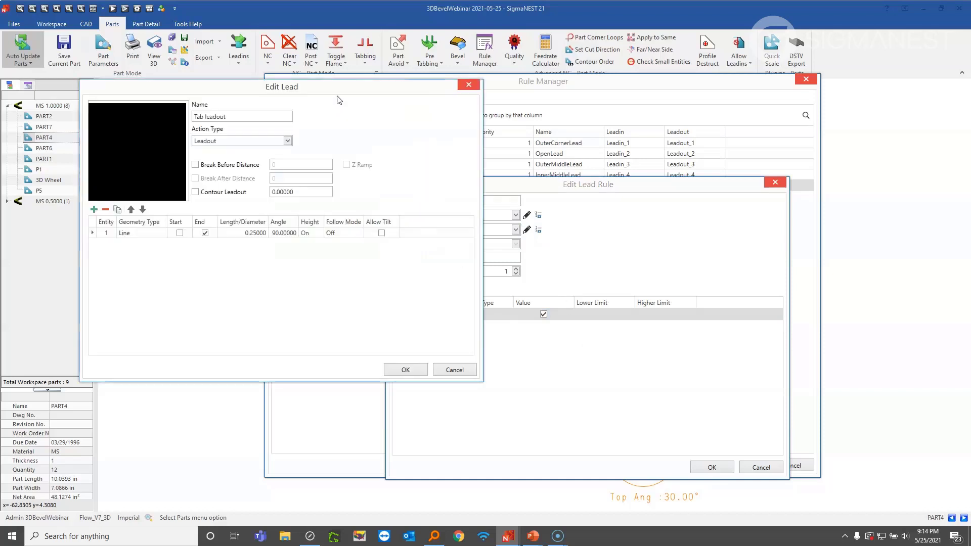
pyautogui.moveTo(338, 93); pyautogui.dragTo(661, 178)
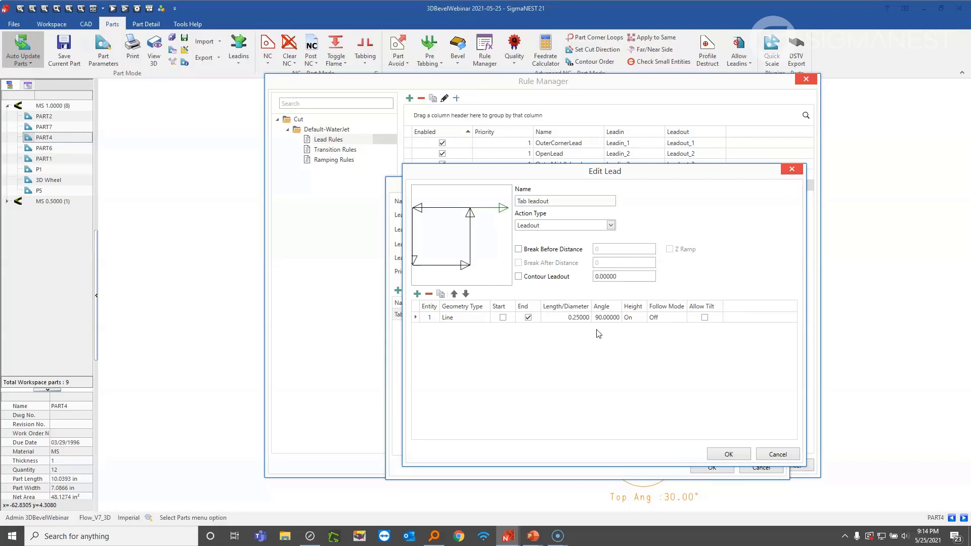
pyautogui.click(729, 454)
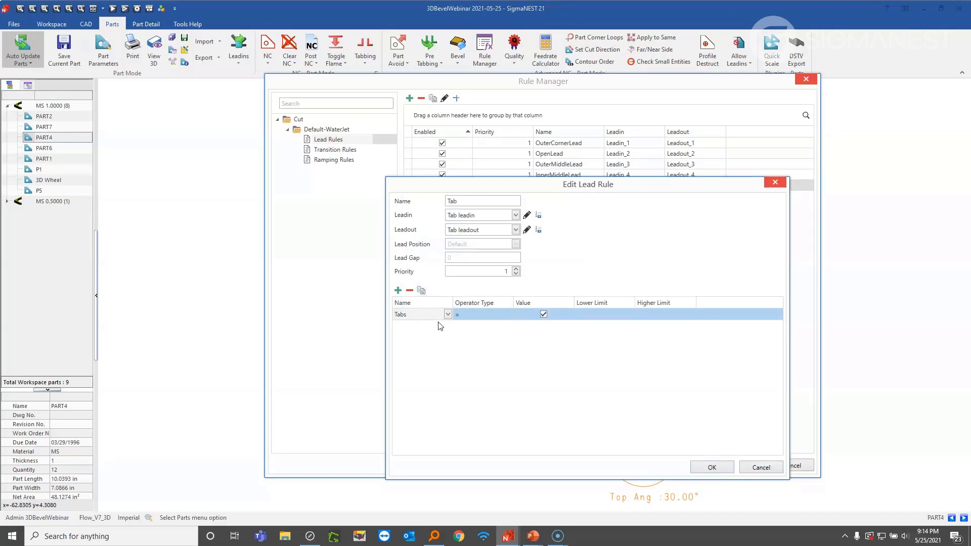
pyautogui.click(542, 313)
pyautogui.click(726, 469)
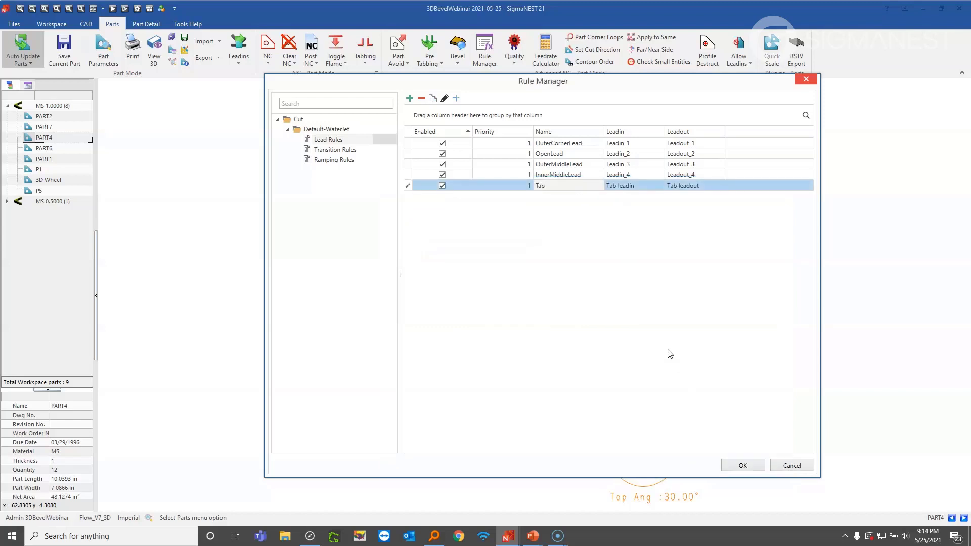
pyautogui.click(549, 186)
pyautogui.click(739, 466)
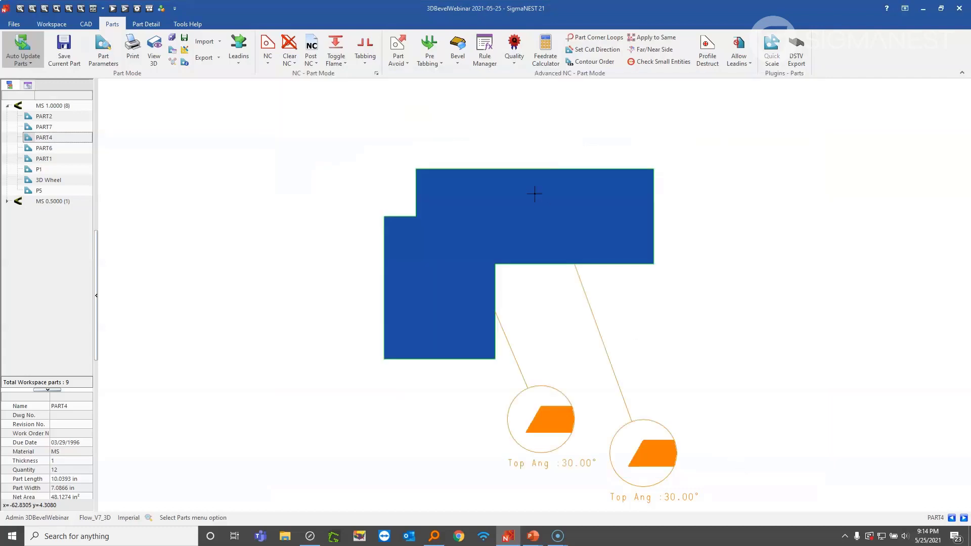
# - Generate PART4's 3D toolpath for the Flow_V7_3D machine with 3D Interactive, Auto Corner Loops and along-profile-direction orientation
pyautogui.click(267, 46)
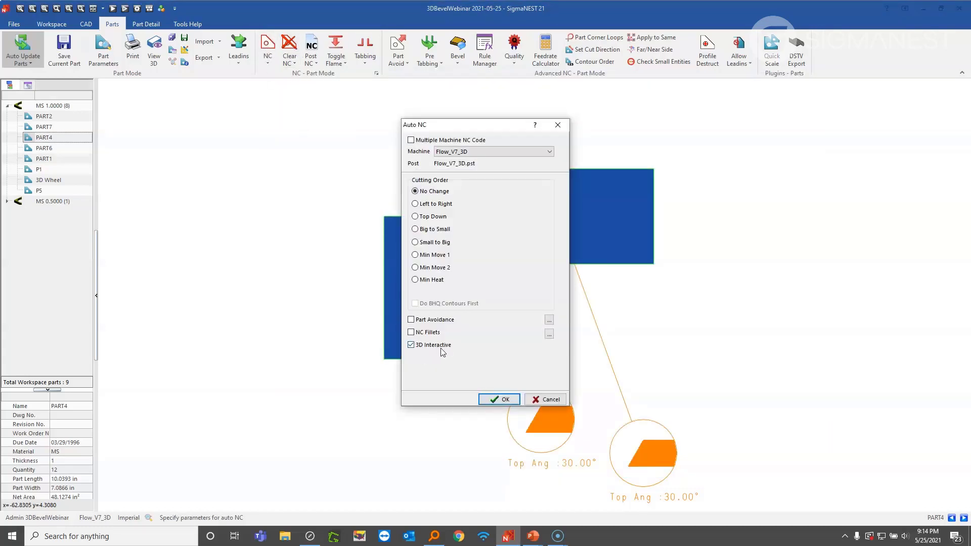
pyautogui.click(489, 399)
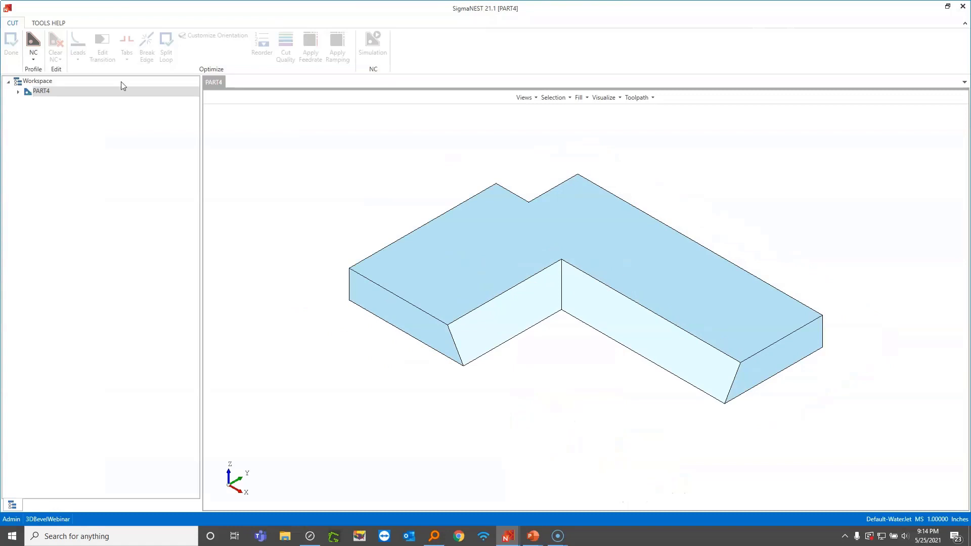
pyautogui.click(37, 49)
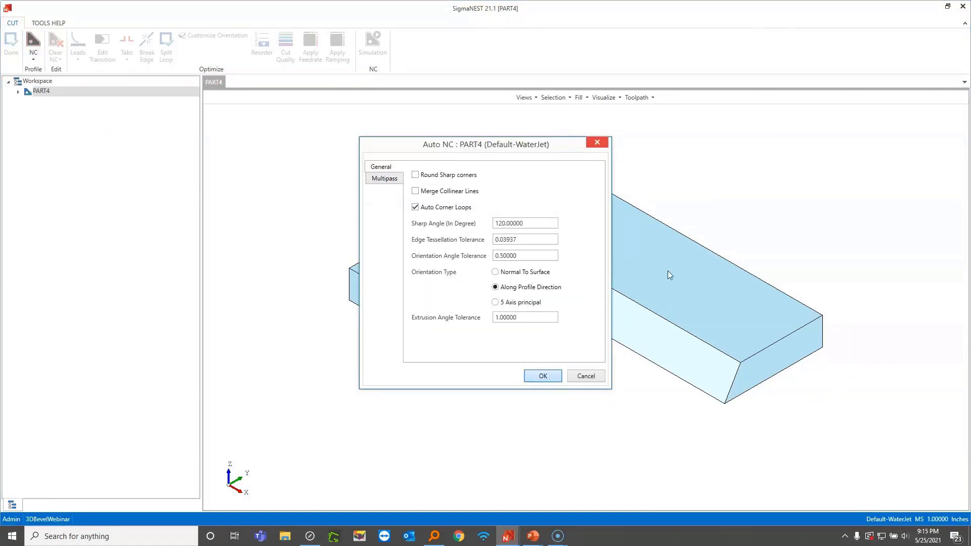
pyautogui.press('Return')
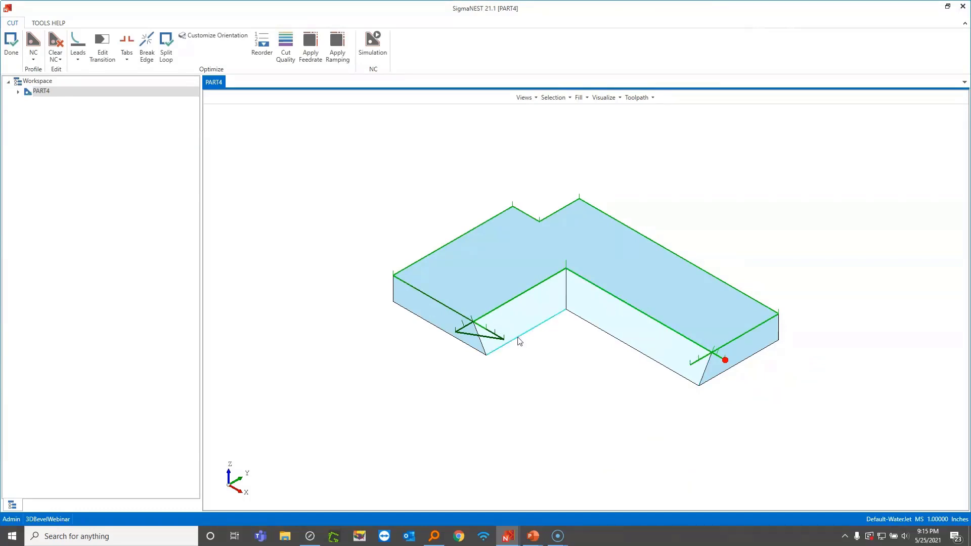
# - Add a 0.5 tab using lead rules and free placement on PART4's shorter beveled edge, and inspect its leads
pyautogui.click(127, 61)
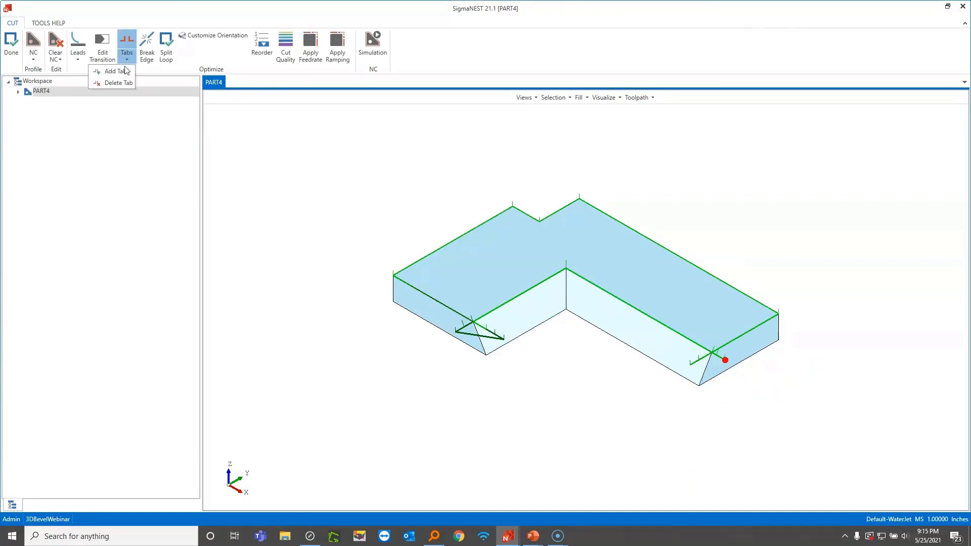
pyautogui.click(122, 71)
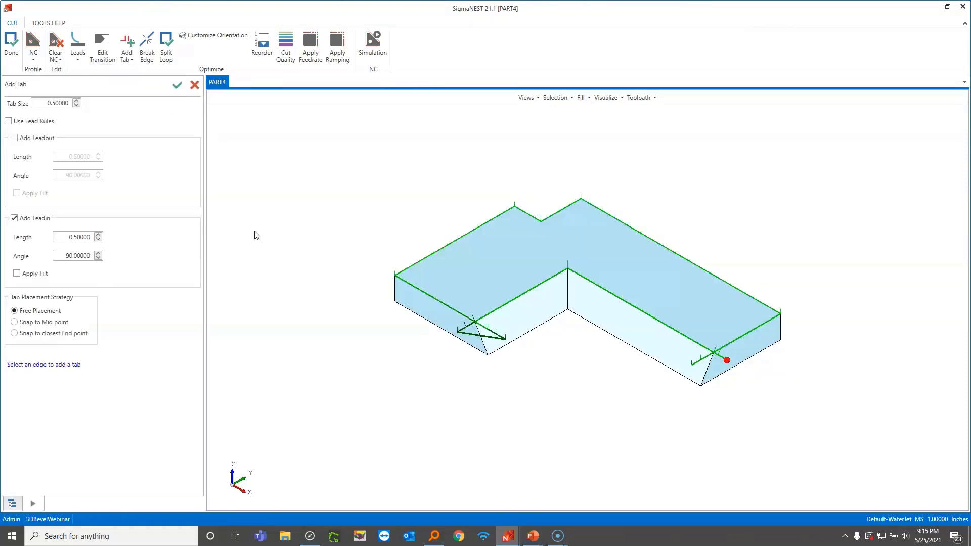
pyautogui.click(38, 126)
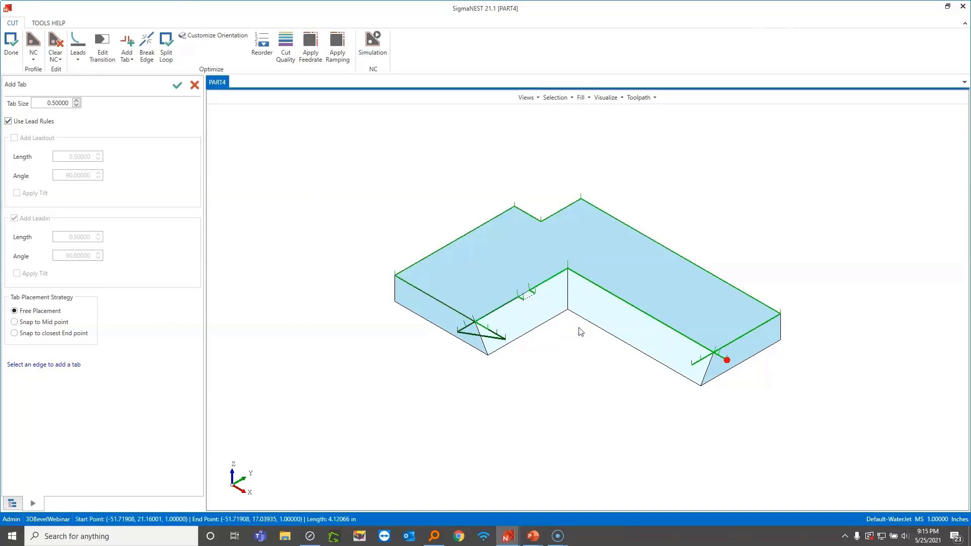
pyautogui.scroll(2, 540, 295)
pyautogui.scroll(3, 539, 295)
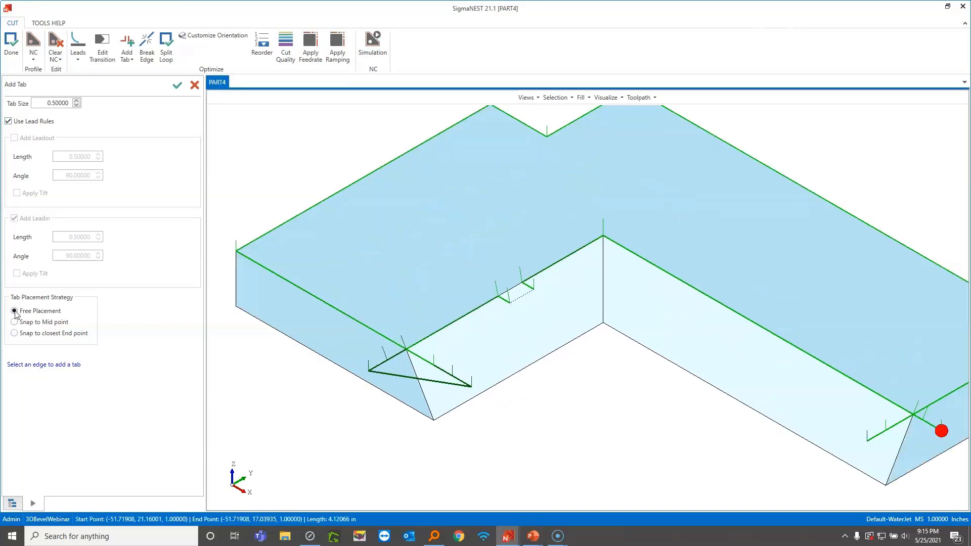
pyautogui.scroll(-2, 501, 373)
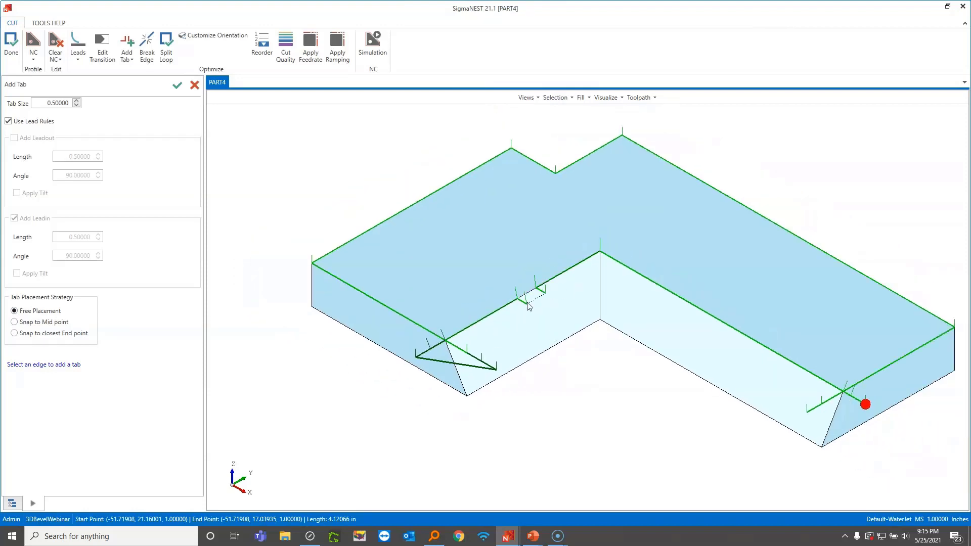
pyautogui.scroll(3, 530, 304)
pyautogui.scroll(-4, 531, 319)
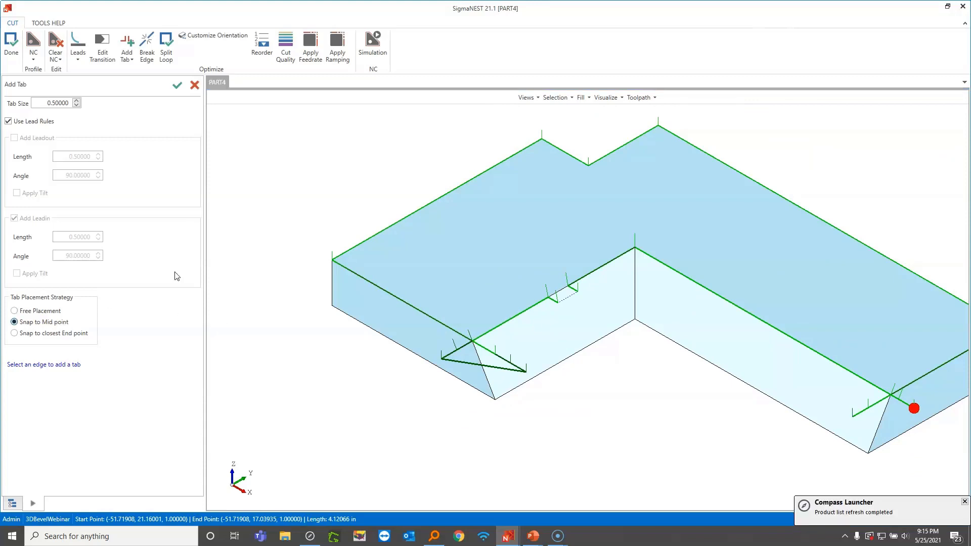
# - Add 0.5 tabs using lead rules on PART4's straight edge opposite the shorter bevel, one snapped to mid point and one to closest end point
pyautogui.click(447, 193)
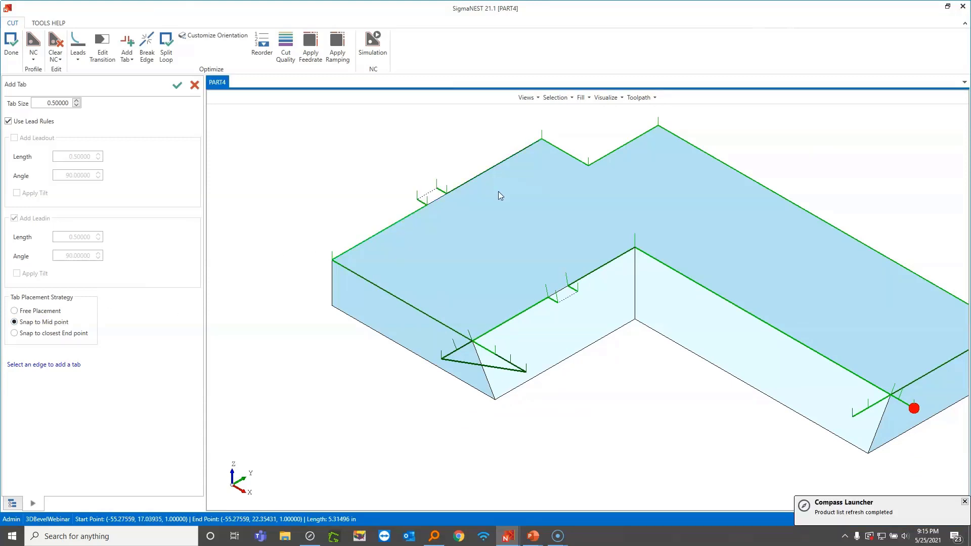
pyautogui.scroll(-1, 456, 209)
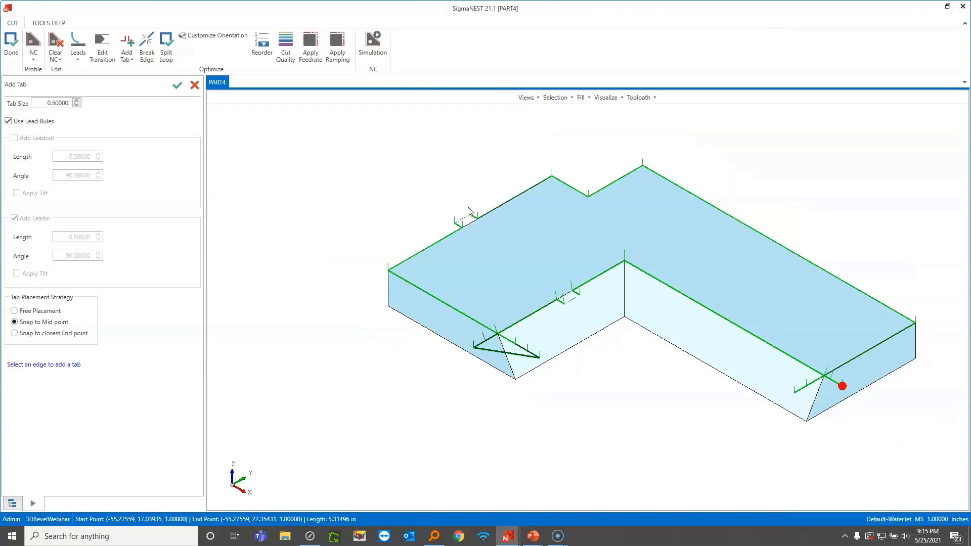
pyautogui.click(52, 334)
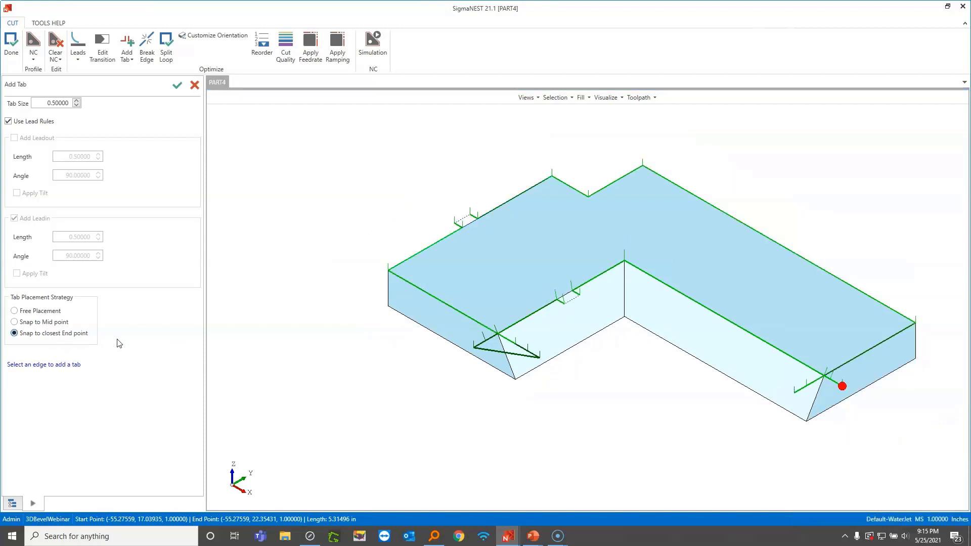
pyautogui.click(551, 181)
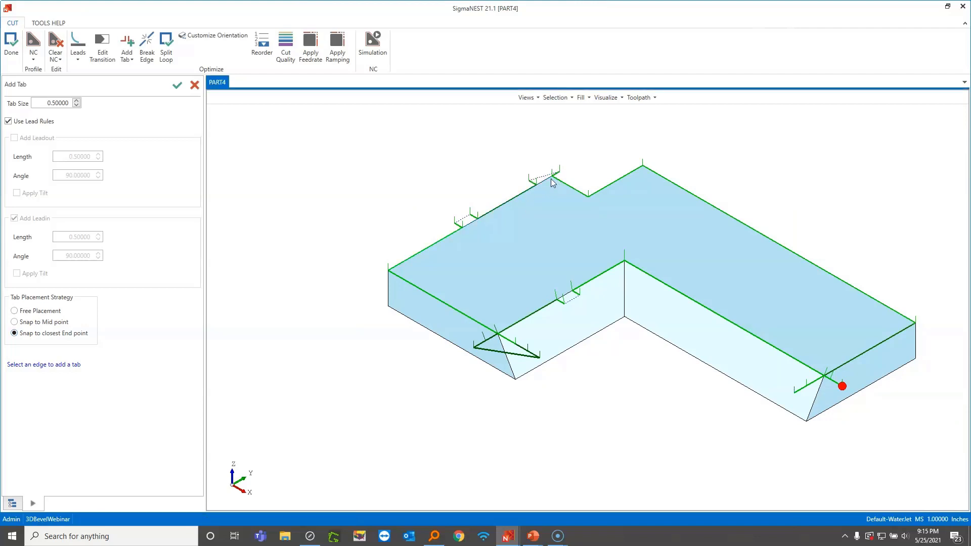
pyautogui.scroll(2, 572, 183)
pyautogui.scroll(-1, 556, 231)
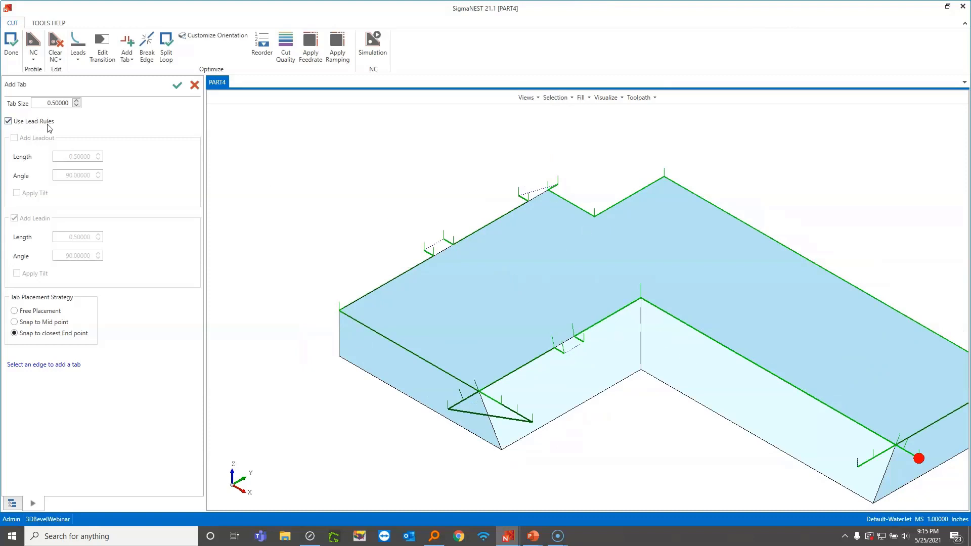
pyautogui.scroll(3, 591, 351)
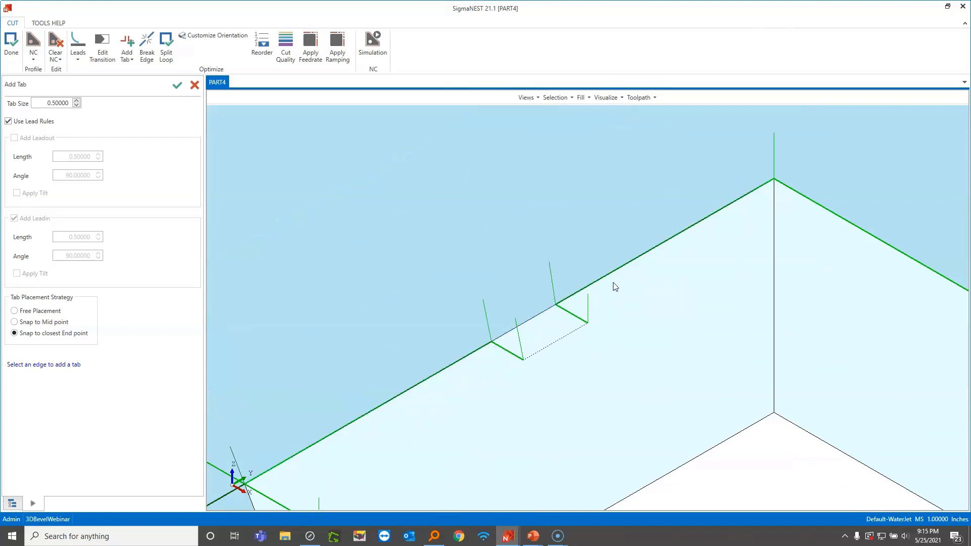
pyautogui.scroll(-5, 613, 358)
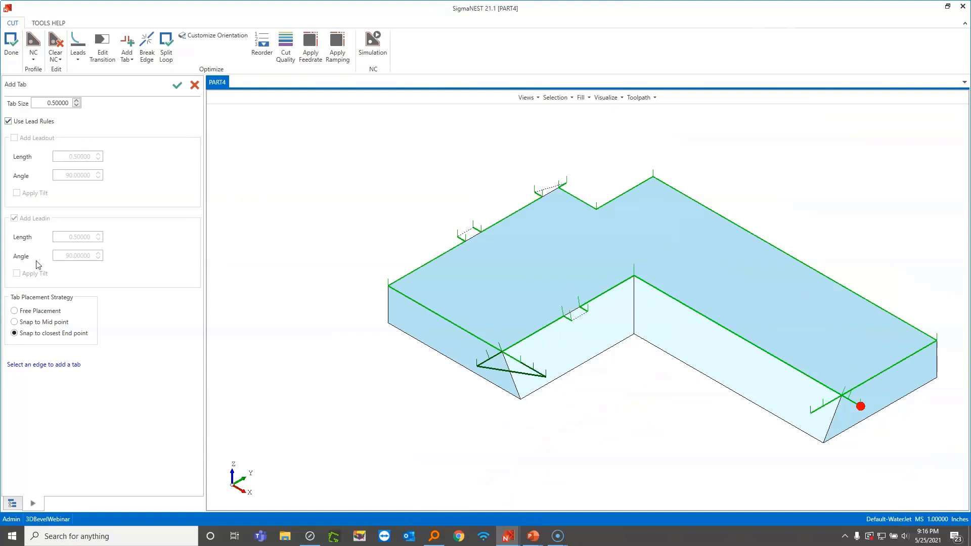
# - Add a 0.5 tab without lead rules on PART4's longest straight edge, with free placement and a 0.5, 90-degree leadin only, and accept the tabs
pyautogui.click(32, 122)
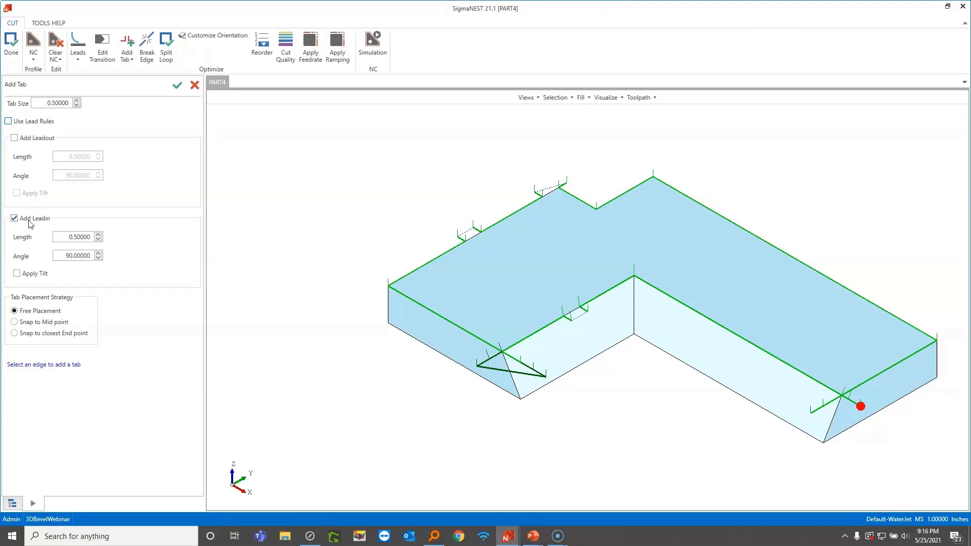
pyautogui.moveTo(70, 237); pyautogui.dragTo(132, 241)
pyautogui.moveTo(65, 257); pyautogui.dragTo(202, 268)
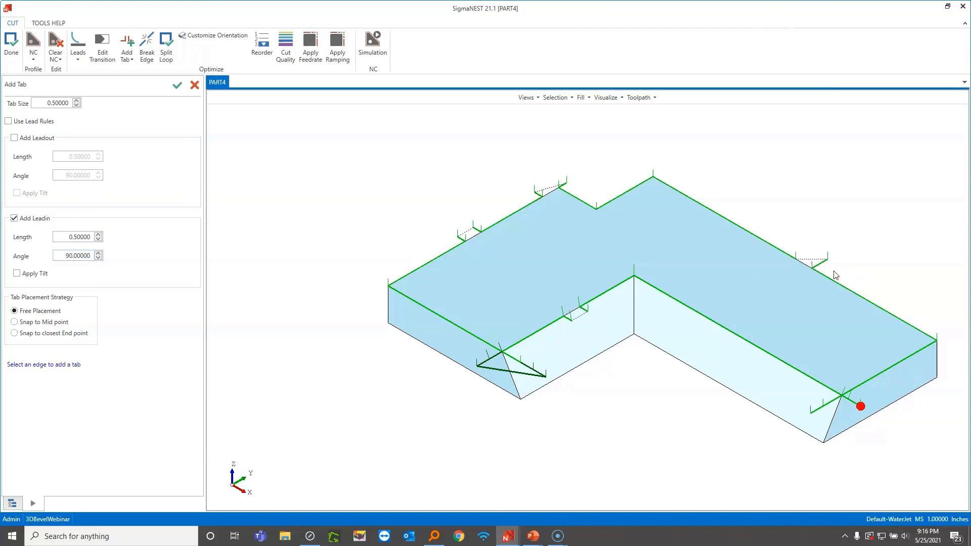
pyautogui.scroll(3, 837, 276)
pyautogui.scroll(-2, 819, 245)
pyautogui.scroll(-1, 774, 267)
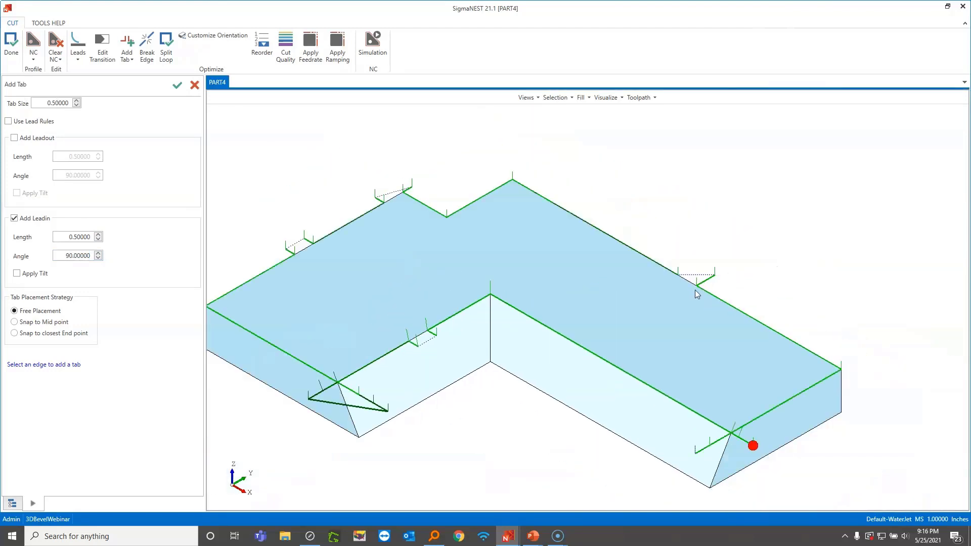
pyautogui.scroll(3, 655, 253)
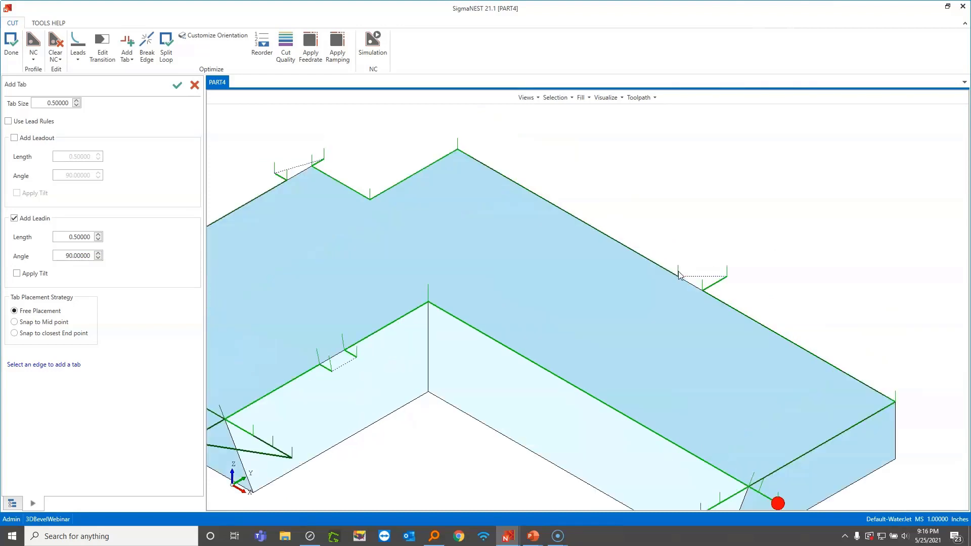
pyautogui.scroll(-1, 707, 289)
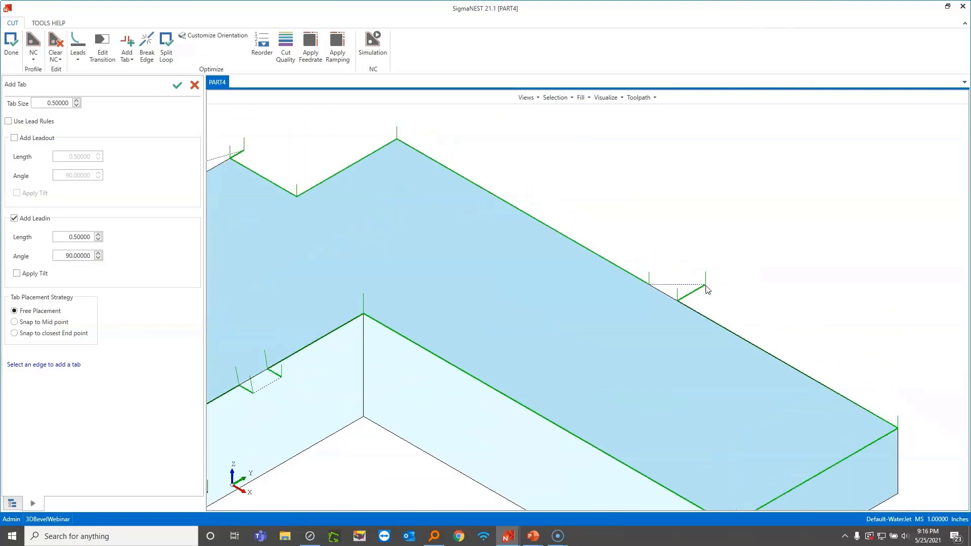
pyautogui.scroll(-2, 686, 302)
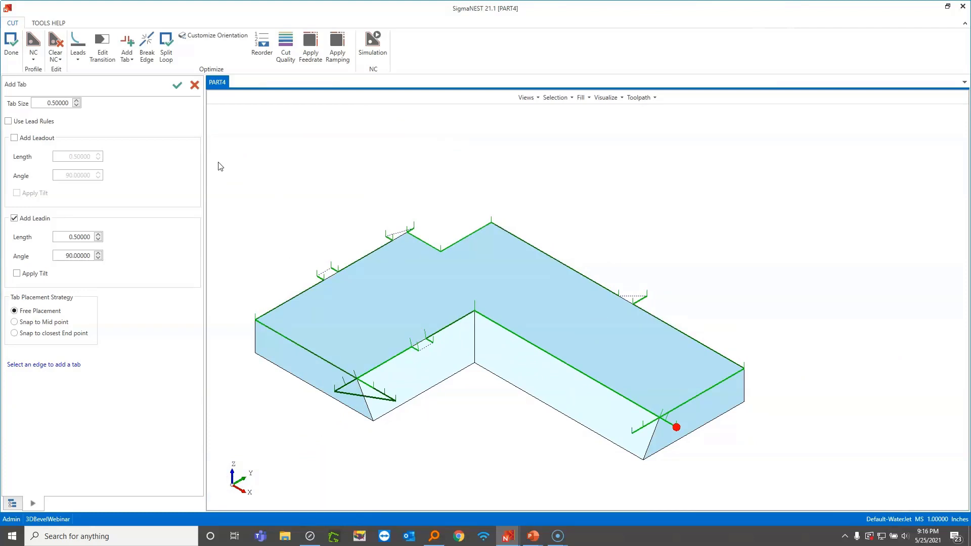
pyautogui.click(178, 85)
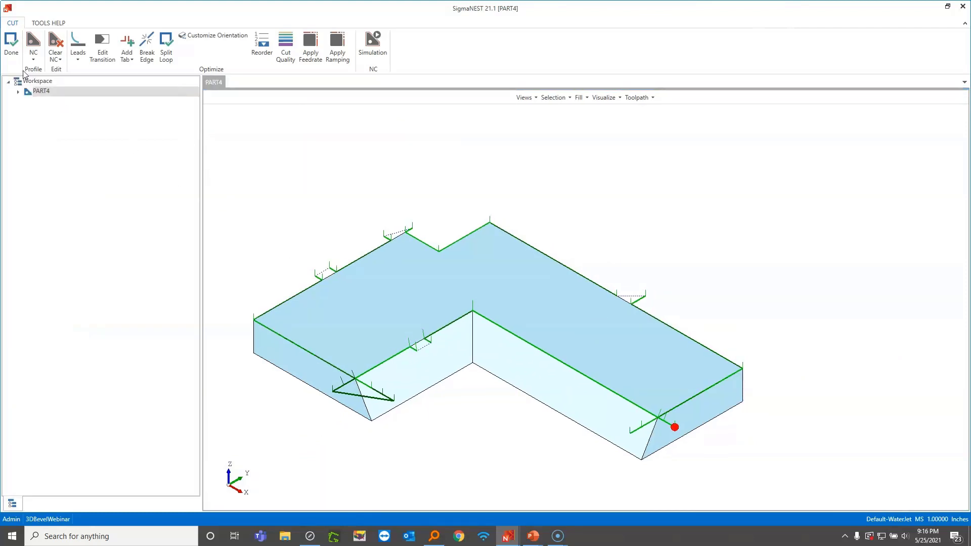
# - Finish the 3D toolpath editing of PART4 and inspect its tabs in the 2D part view
pyautogui.click(12, 44)
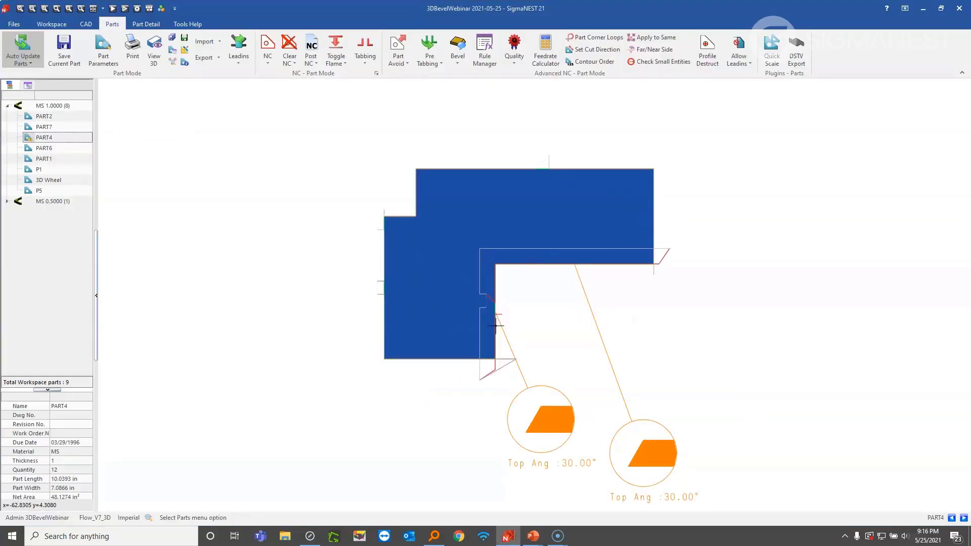
pyautogui.scroll(2, 496, 326)
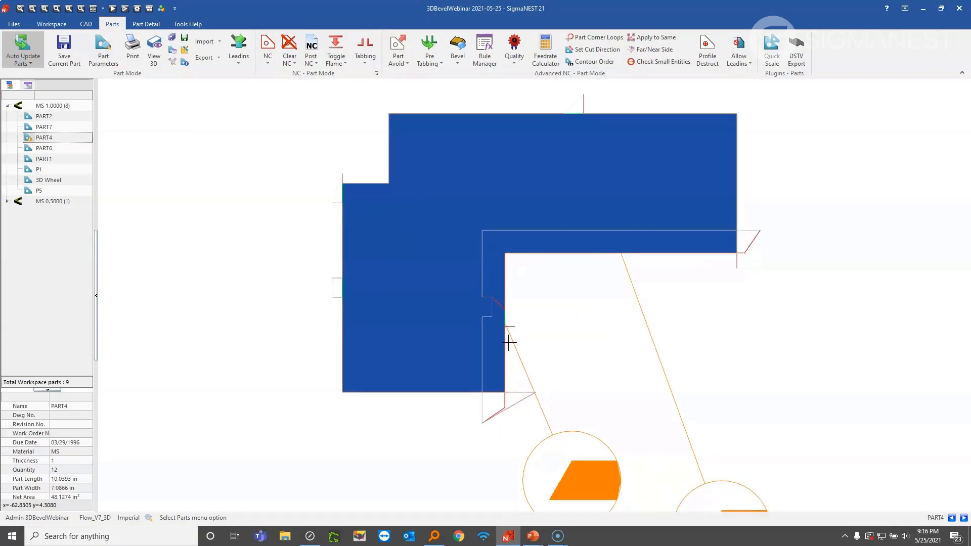
pyautogui.scroll(-1, 501, 296)
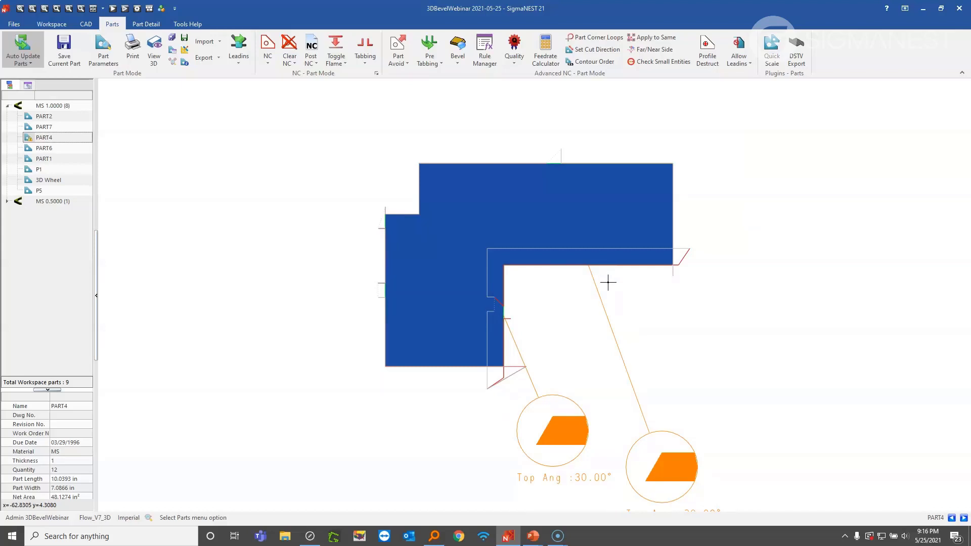
# - Switch to the PowerPoint presentation and advance to the Countersink Holes slide
pyautogui.hotkey('alt', 'Tab')
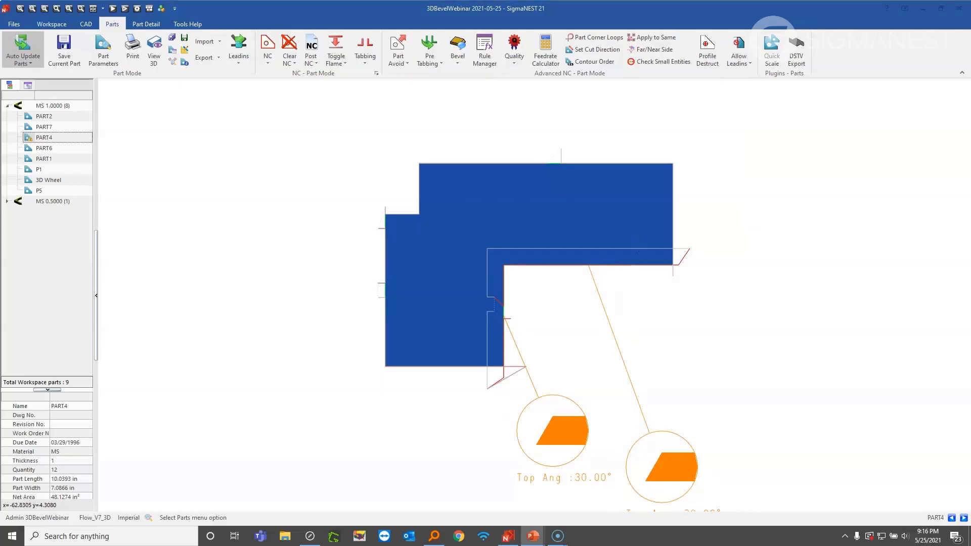
pyautogui.hotkey('alt', 'Tab')
pyautogui.hotkey('alt', 'Tab')
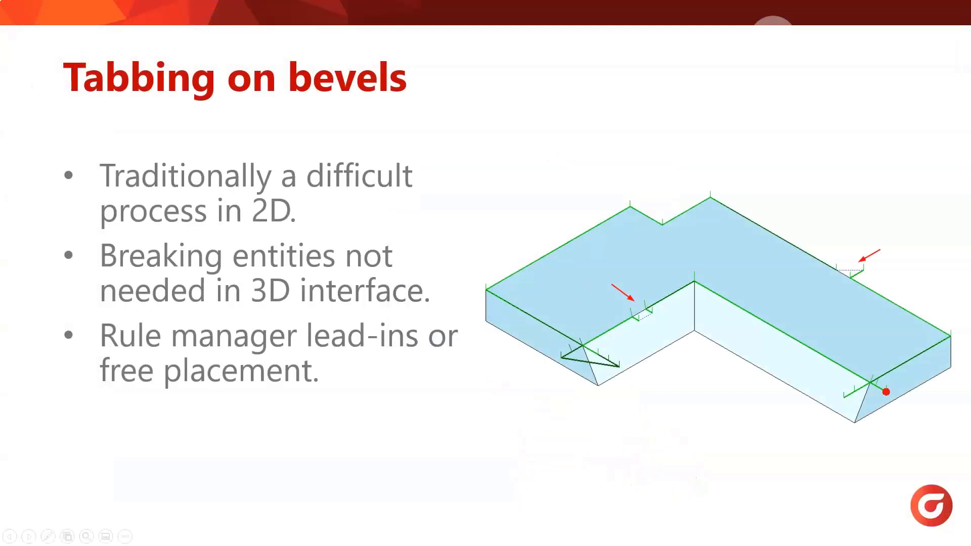
pyautogui.press('Right')
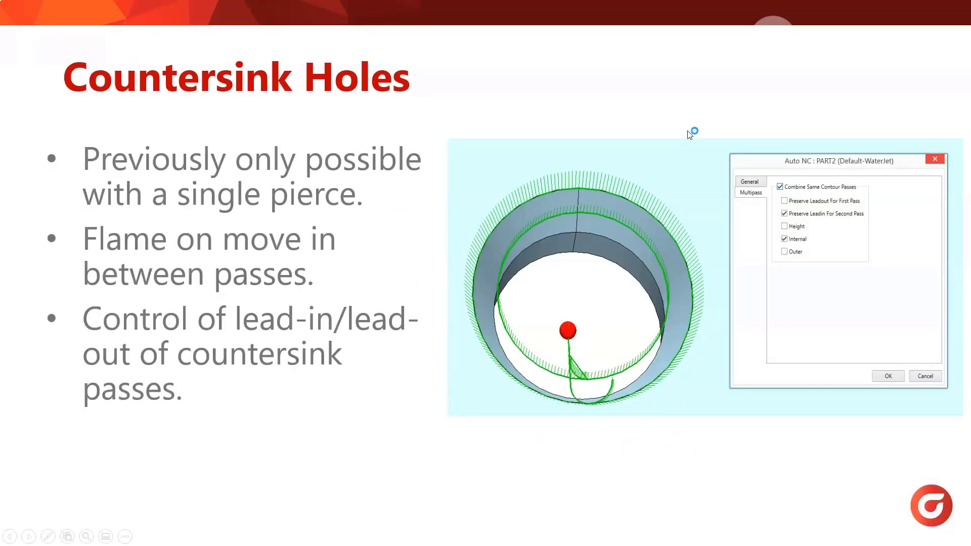
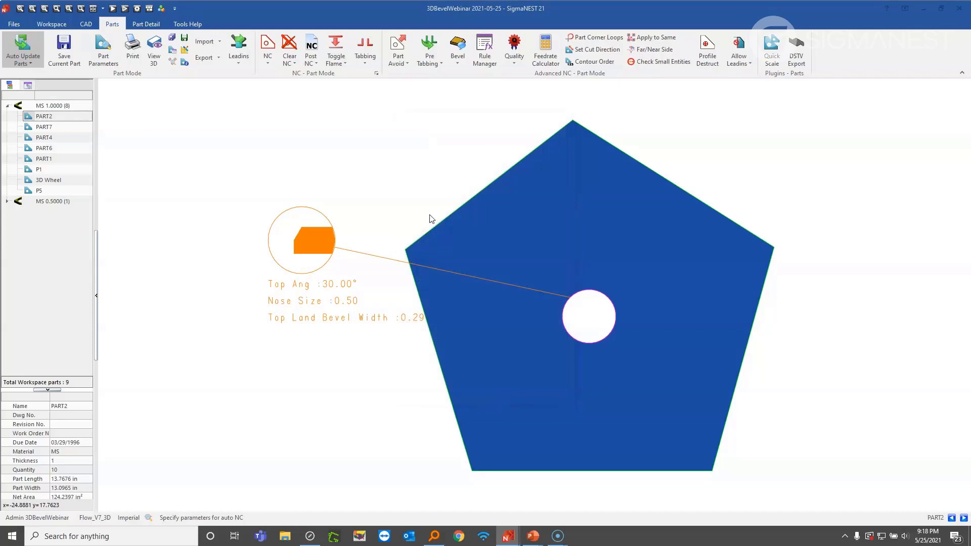
# - Generate PART2's 3D toolpath with Combine Same Contour Passes, Preserve Leadout For First Pass and Internal enabled, and inspect the countersink passes
pyautogui.click(42, 44)
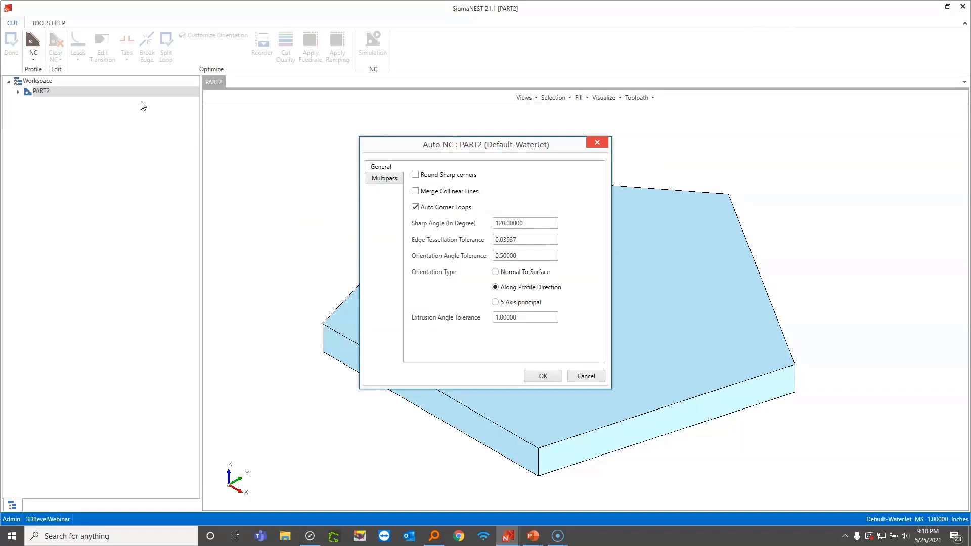
pyautogui.click(374, 180)
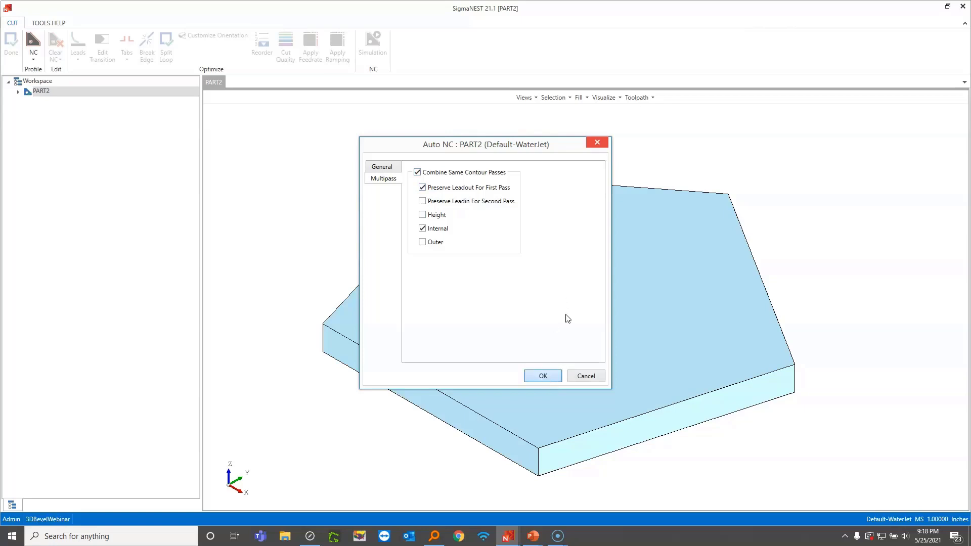
pyautogui.press('Return')
pyautogui.scroll(3, 569, 301)
pyautogui.scroll(2, 569, 301)
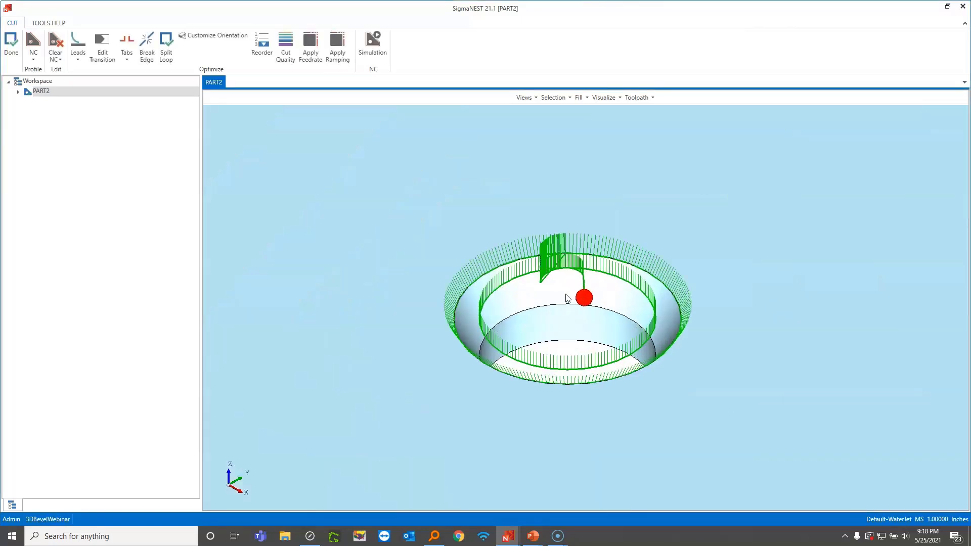
pyautogui.moveTo(562, 281); pyautogui.dragTo(566, 300, button='middle')
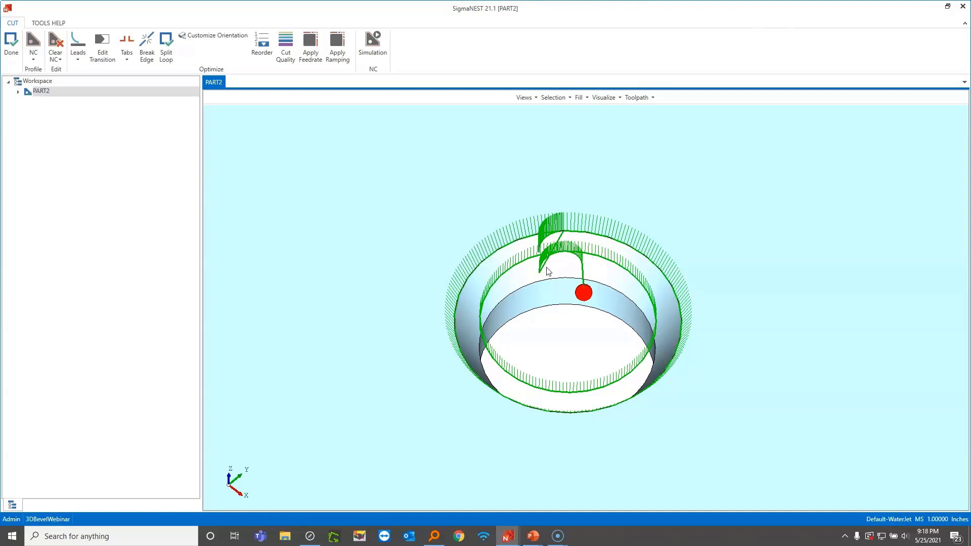
pyautogui.scroll(-3, 548, 272)
pyautogui.moveTo(626, 316); pyautogui.dragTo(631, 303, button='middle')
pyautogui.scroll(-1, 630, 303)
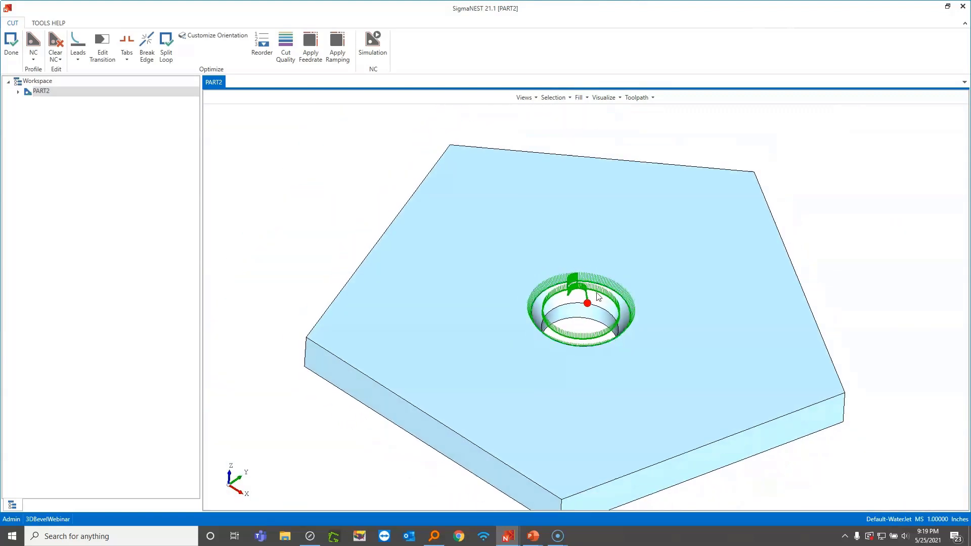
# - Simulate PART2's countersink toolpath from its start to the end, and close the simulation
pyautogui.click(377, 41)
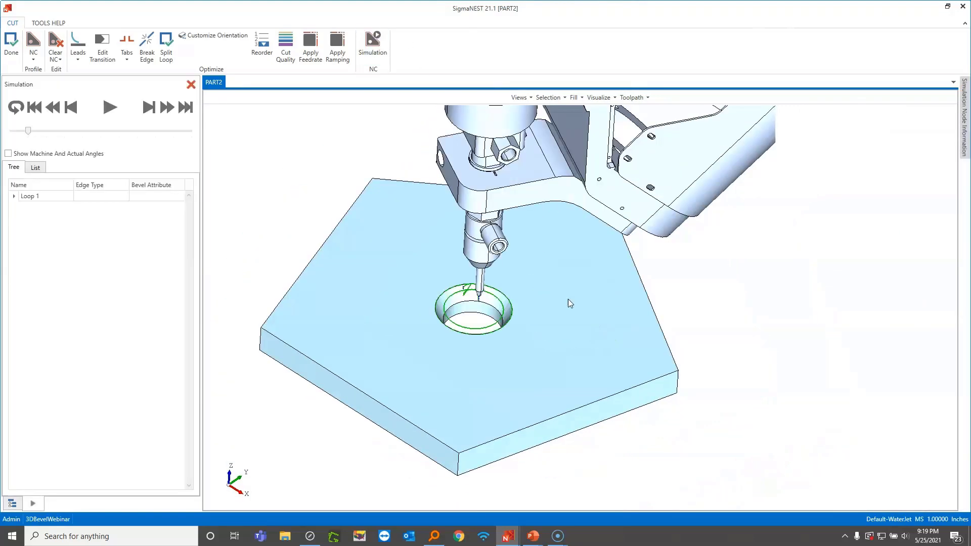
pyautogui.scroll(4, 483, 312)
pyautogui.scroll(2, 505, 316)
pyautogui.moveTo(544, 338); pyautogui.dragTo(566, 339, button='middle')
pyautogui.moveTo(28, 130); pyautogui.dragTo(9, 131)
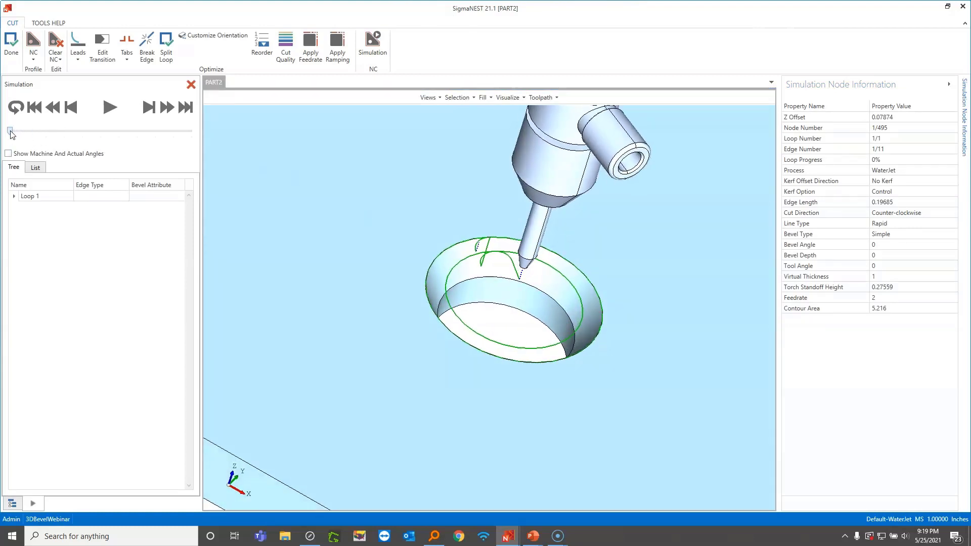
pyautogui.click(110, 107)
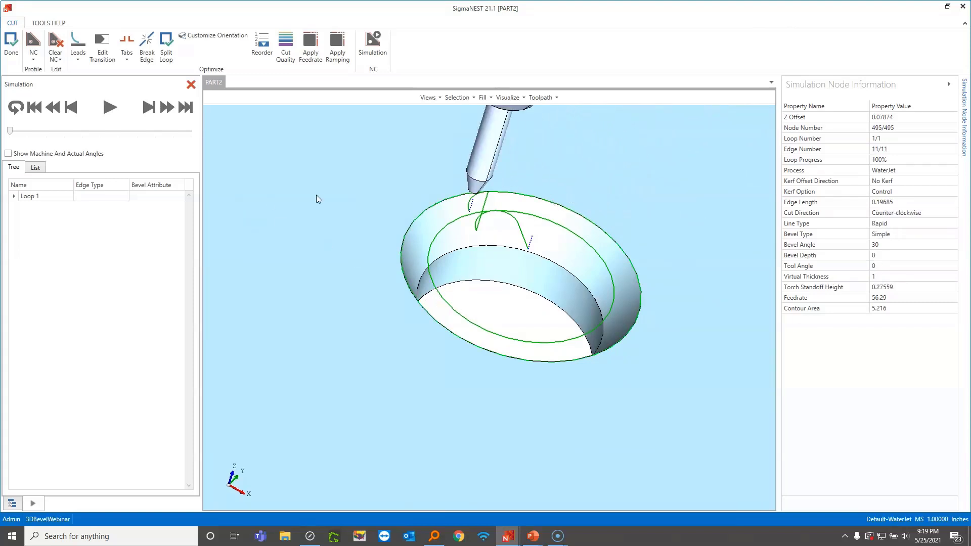
pyautogui.click(191, 84)
pyautogui.scroll(-2, 456, 275)
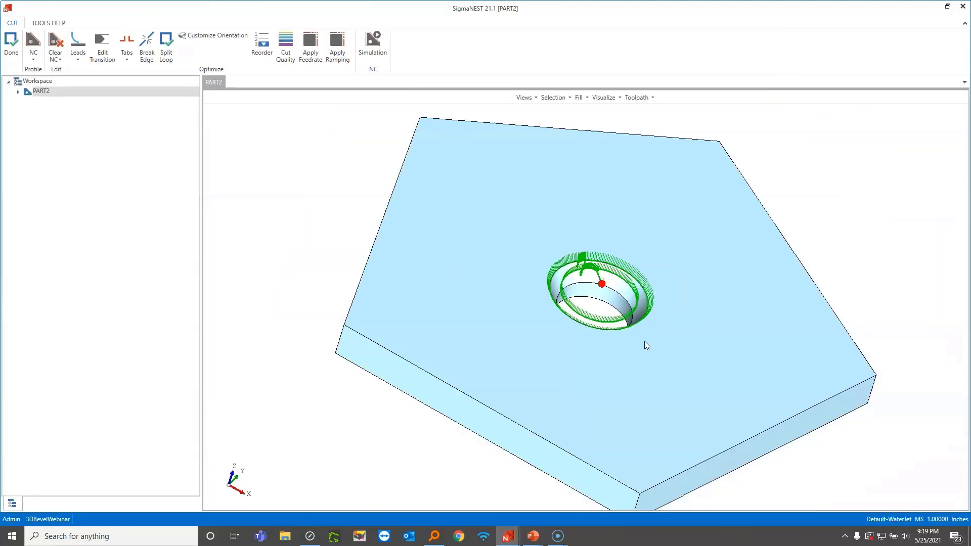
pyautogui.moveTo(644, 341); pyautogui.dragTo(627, 336, button='middle')
# - Clear PART2's NC and regenerate the toolpath with Combine Same Contour Passes, Preserve Leadin For Second Pass and Internal enabled
pyautogui.click(52, 43)
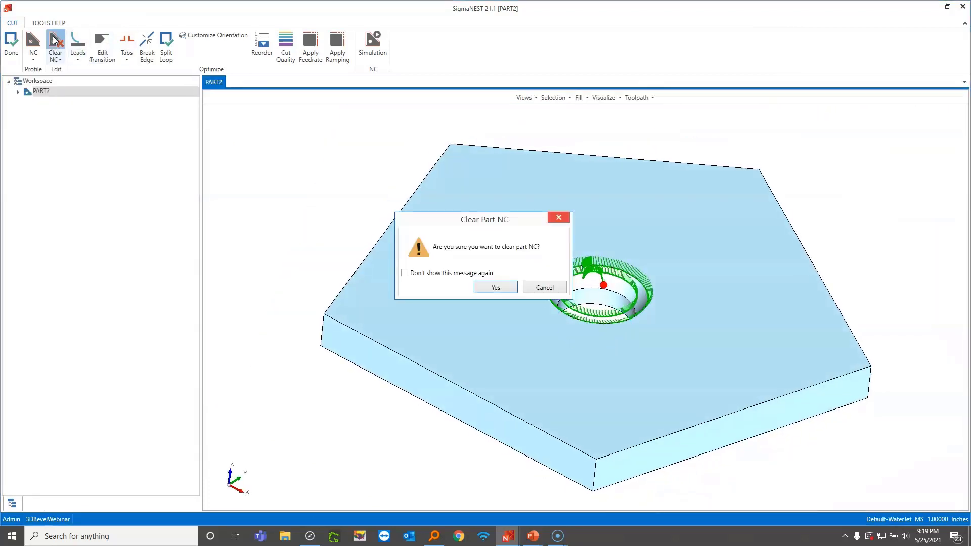
pyautogui.click(501, 287)
pyautogui.click(42, 52)
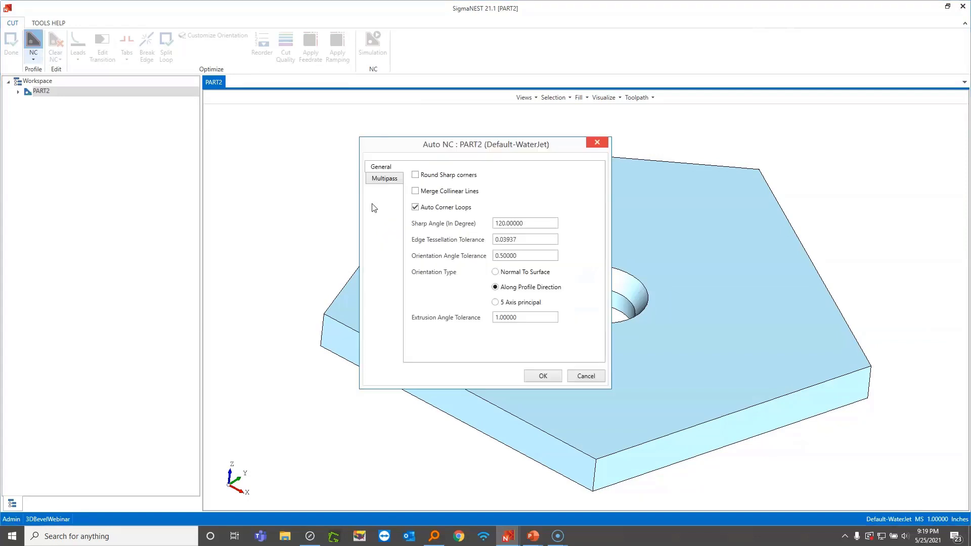
pyautogui.click(384, 179)
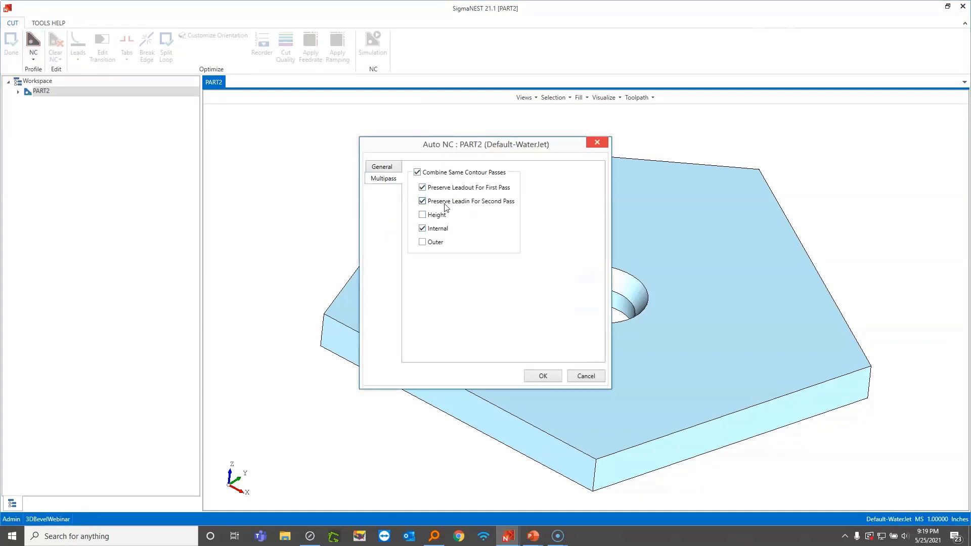
pyautogui.click(481, 188)
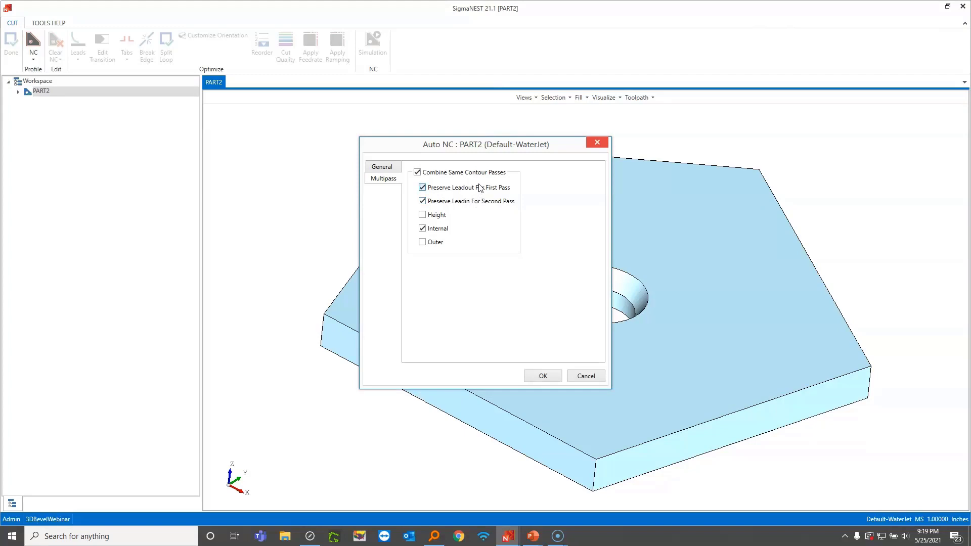
pyautogui.click(543, 377)
pyautogui.scroll(3, 604, 276)
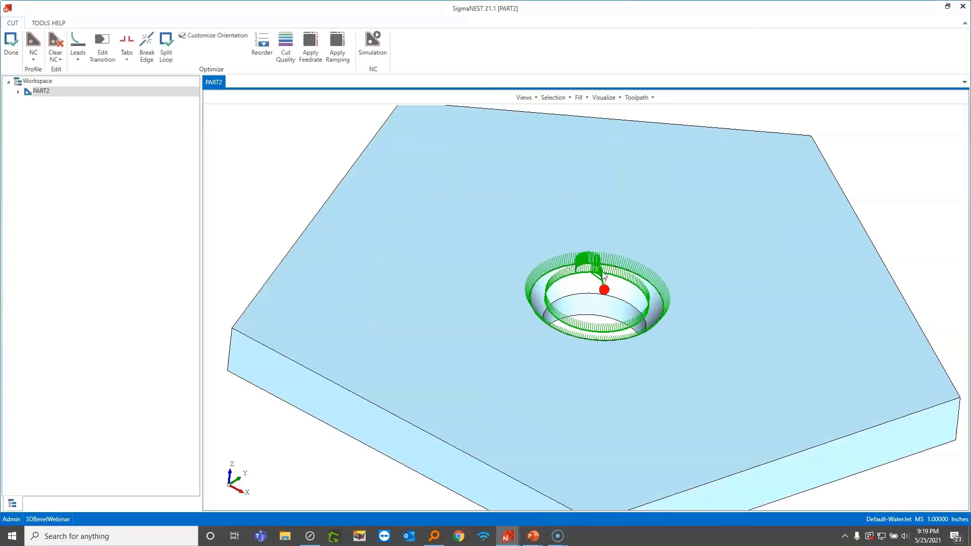
# - Examine the lead-in, lead-out and transition between the two passes on PART2's regenerated countersink toolpath
pyautogui.scroll(4, 605, 275)
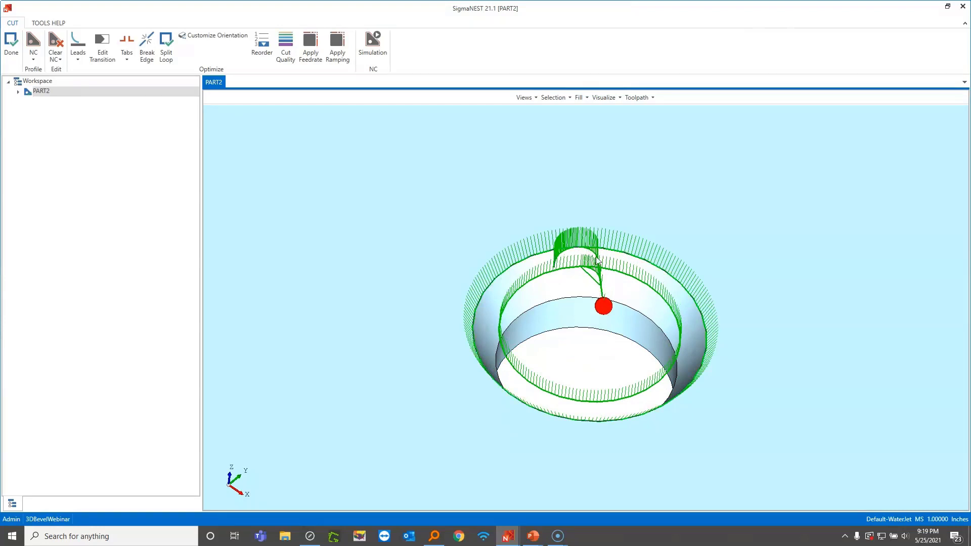
pyautogui.scroll(-2, 607, 304)
pyautogui.scroll(2, 608, 309)
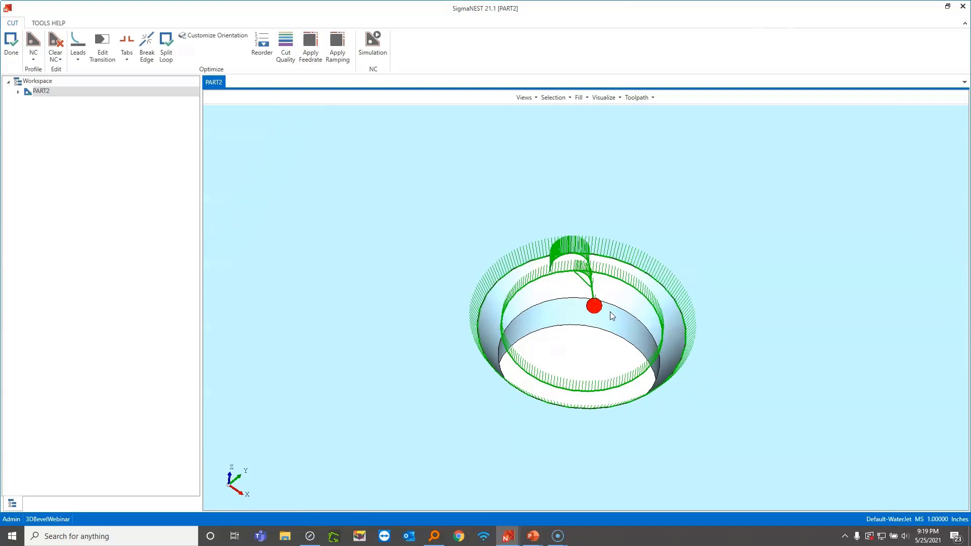
pyautogui.scroll(5, 612, 316)
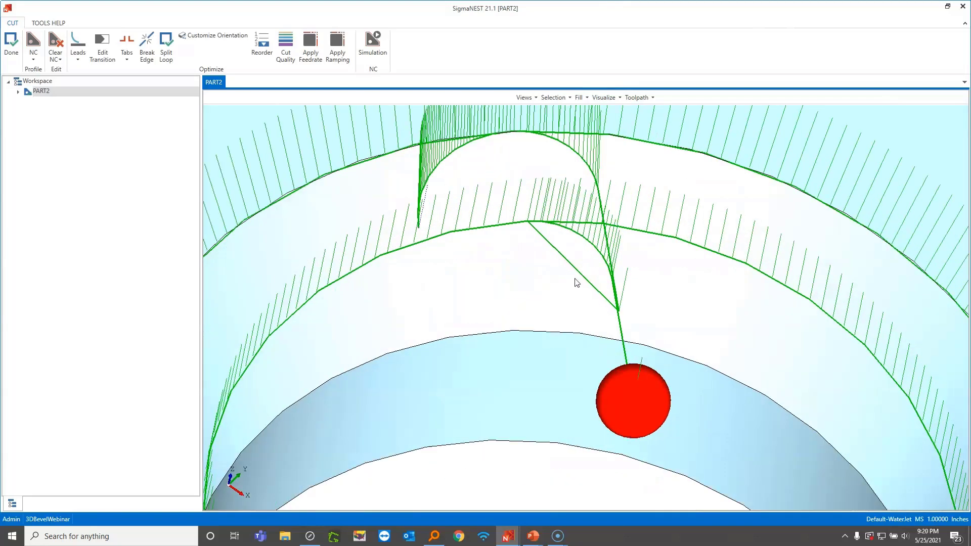
pyautogui.scroll(-5, 577, 282)
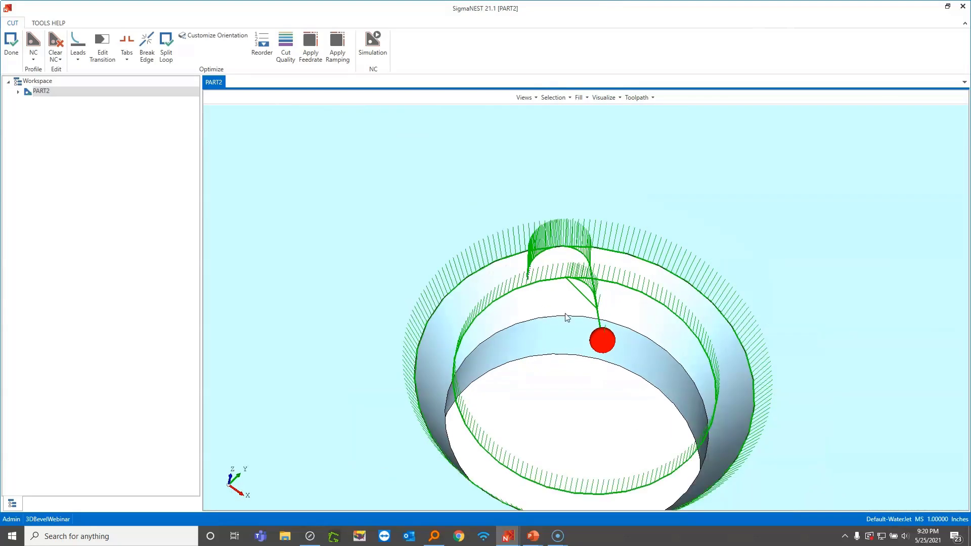
pyautogui.scroll(3, 566, 282)
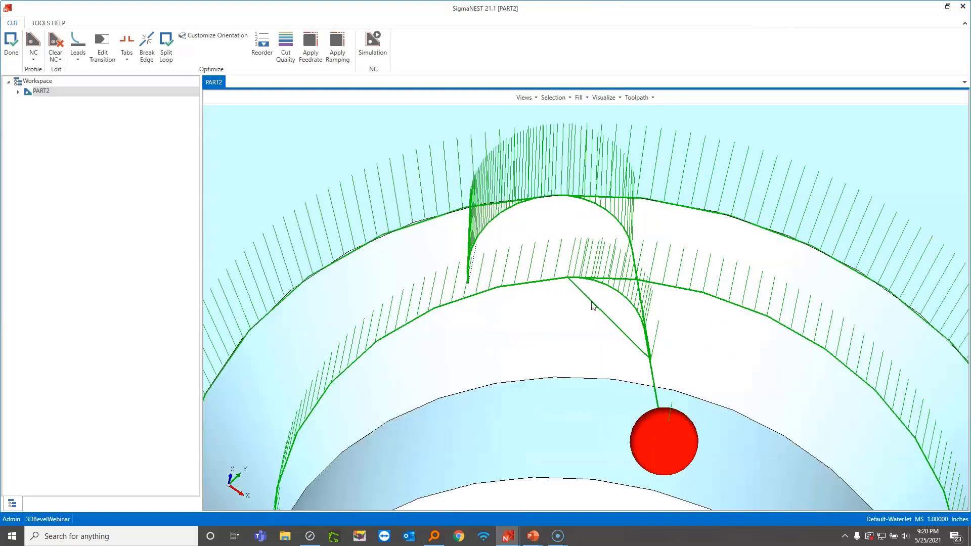
pyautogui.scroll(-2, 621, 340)
pyautogui.scroll(-4, 556, 303)
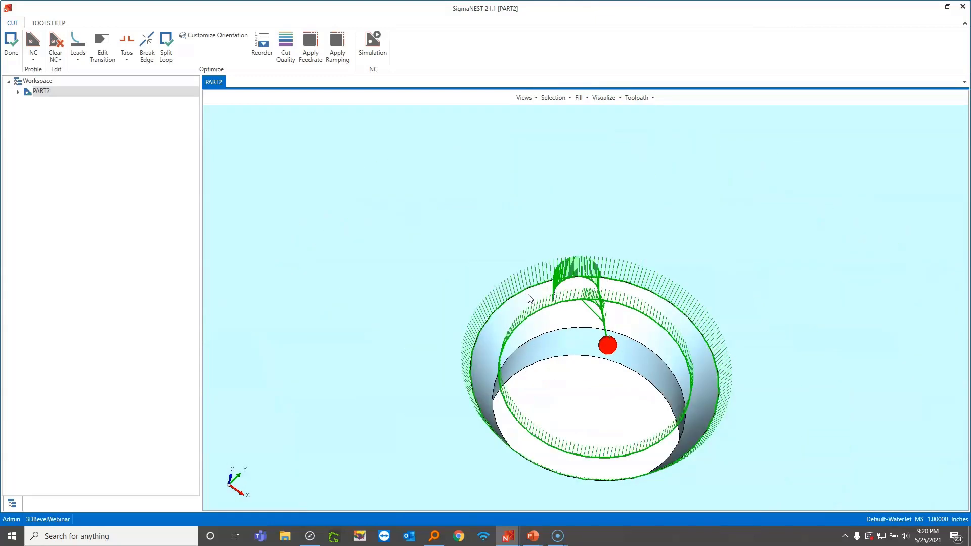
# - Start simulating PART2's regenerated countersink toolpath with a close, tilted view of the hole
pyautogui.click(378, 41)
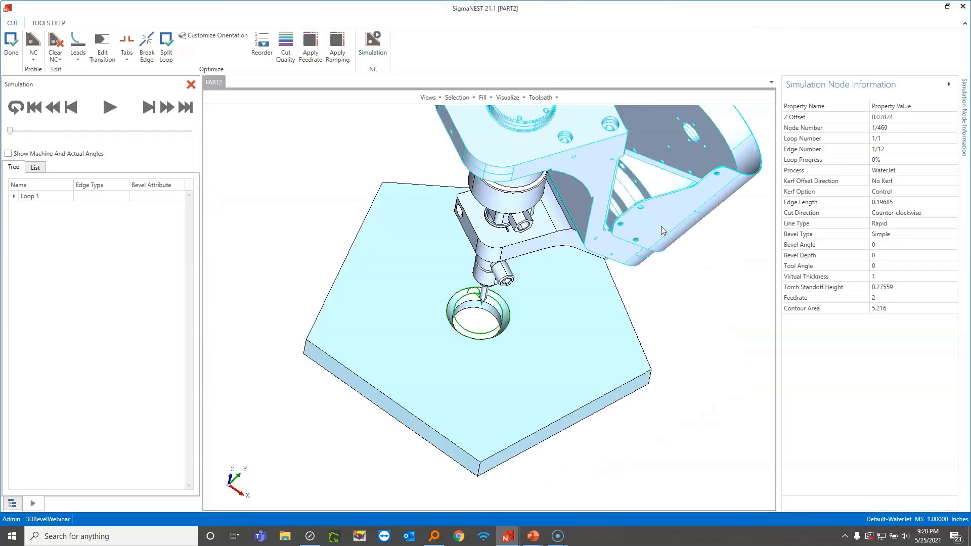
pyautogui.scroll(4, 495, 308)
pyautogui.moveTo(494, 308); pyautogui.dragTo(609, 365, button='middle')
pyautogui.scroll(4, 459, 288)
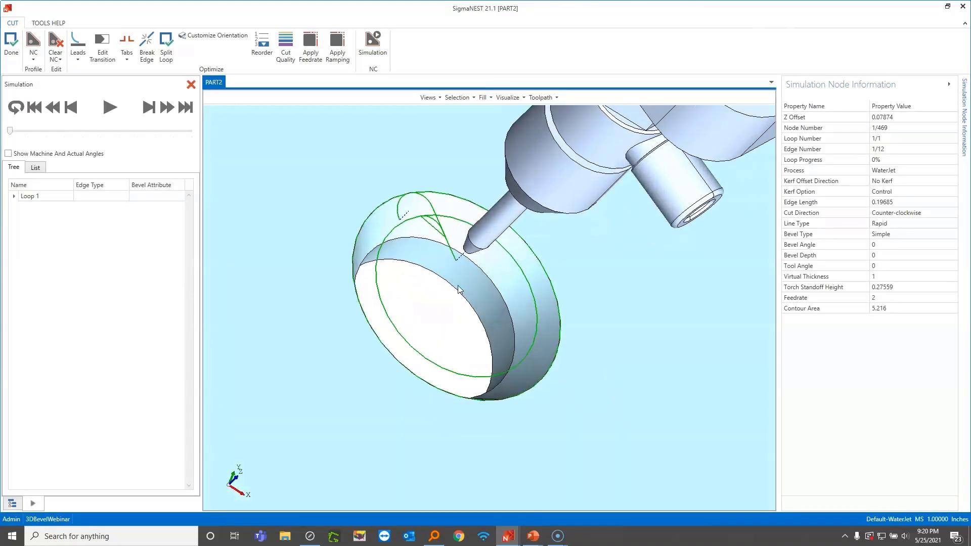
pyautogui.scroll(-1, 427, 265)
pyautogui.click(109, 108)
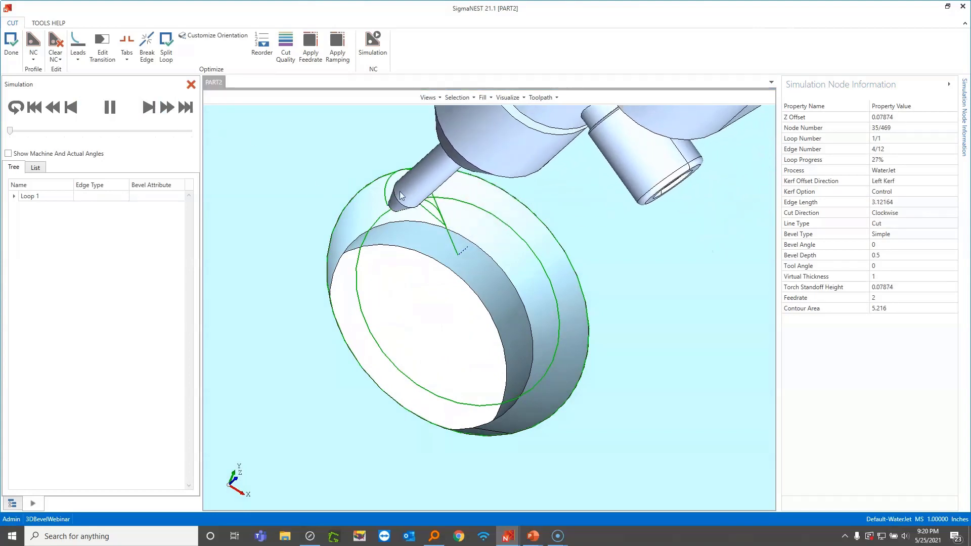
# - Follow the cutting head through both countersink passes to the end of the toolpath, and close the simulation
pyautogui.moveTo(349, 296); pyautogui.dragTo(335, 273, button='middle')
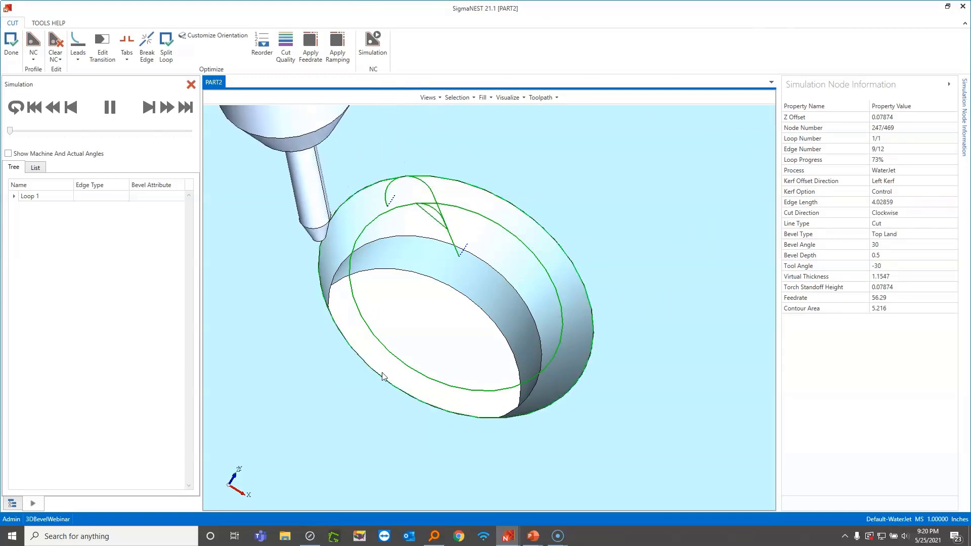
pyautogui.scroll(10, 412, 361)
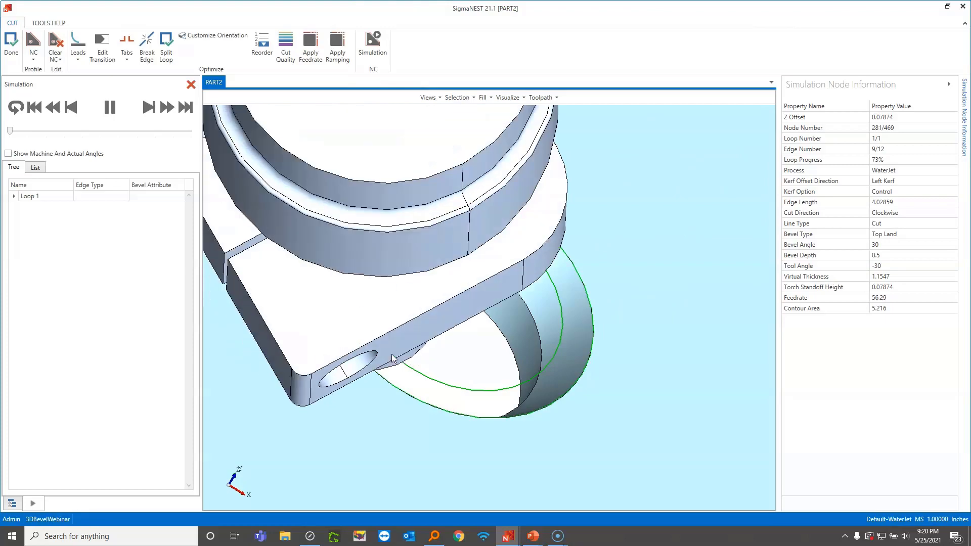
pyautogui.scroll(-10, 393, 358)
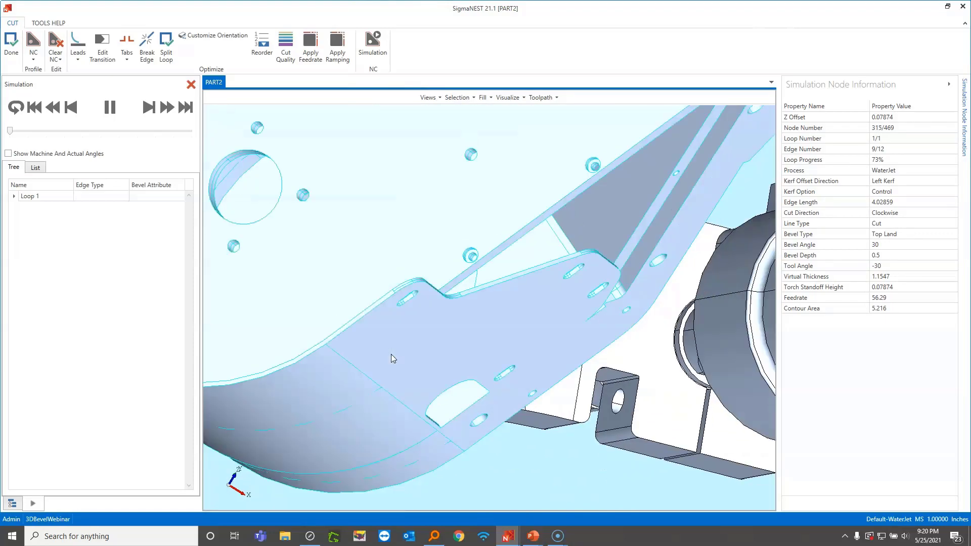
pyautogui.scroll(10, 382, 342)
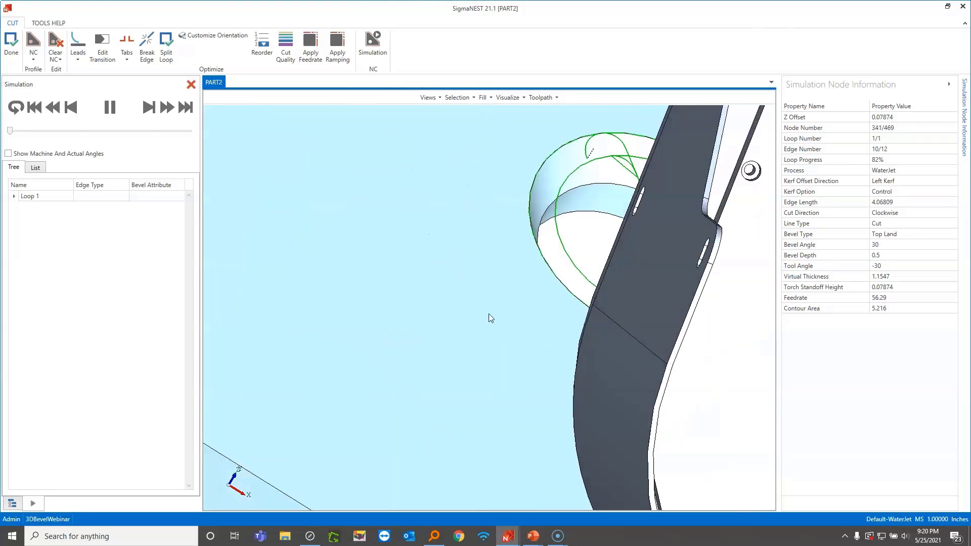
pyautogui.scroll(-3, 710, 235)
pyautogui.moveTo(712, 208); pyautogui.dragTo(696, 187, button='middle')
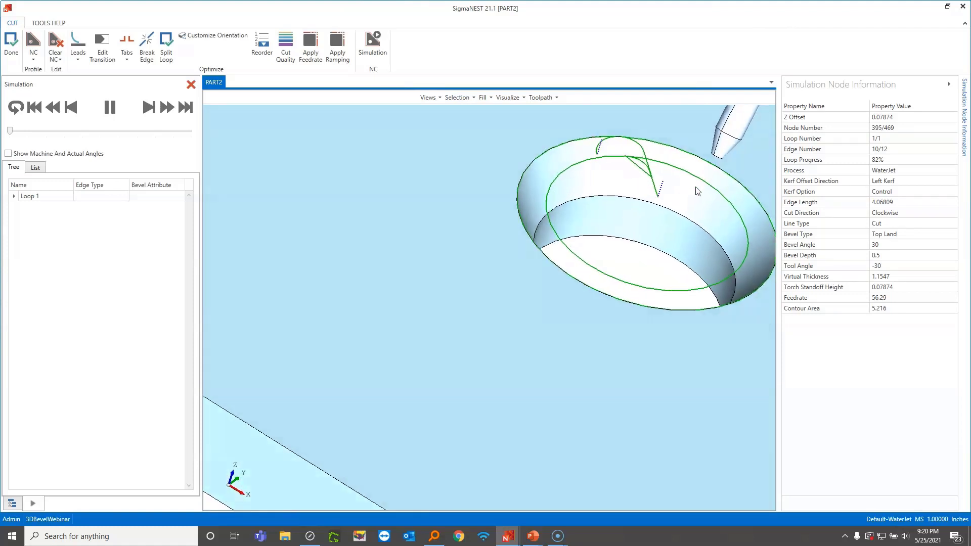
pyautogui.scroll(2, 628, 137)
pyautogui.scroll(5, 628, 137)
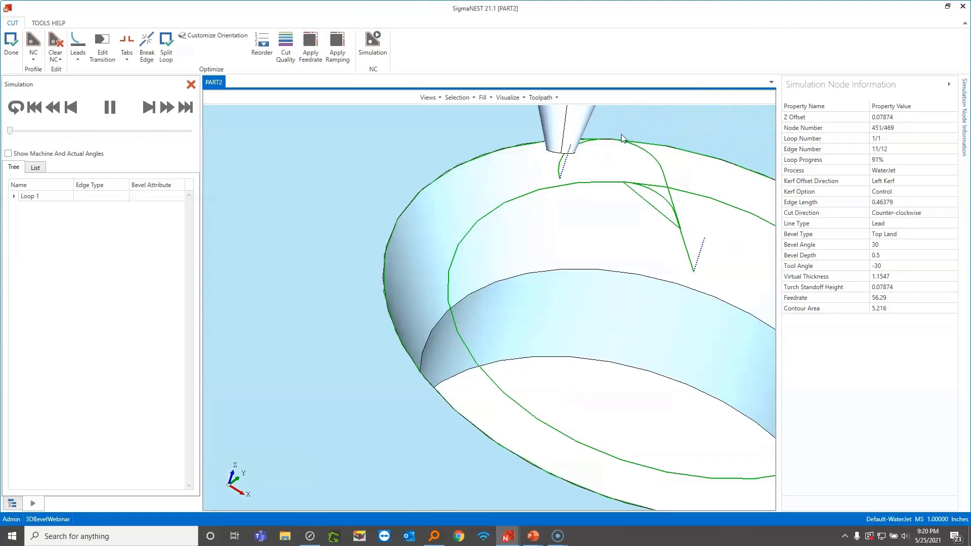
pyautogui.scroll(-1, 681, 187)
pyautogui.scroll(-5, 684, 202)
pyautogui.moveTo(687, 213); pyautogui.dragTo(663, 232, button='middle')
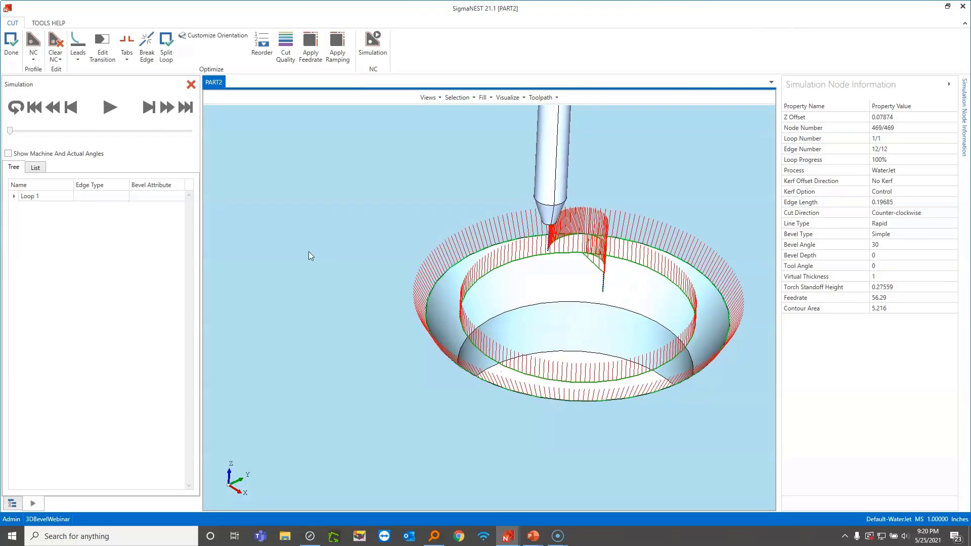
pyautogui.click(191, 85)
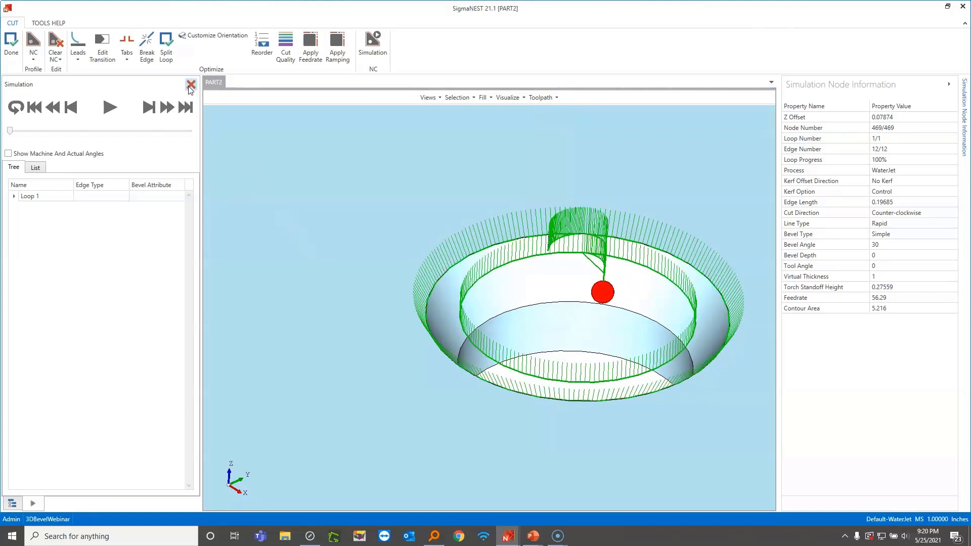
# - Finish the 3D toolpath work on PART2 and return to its 2D view in part mode
pyautogui.scroll(-2, 642, 291)
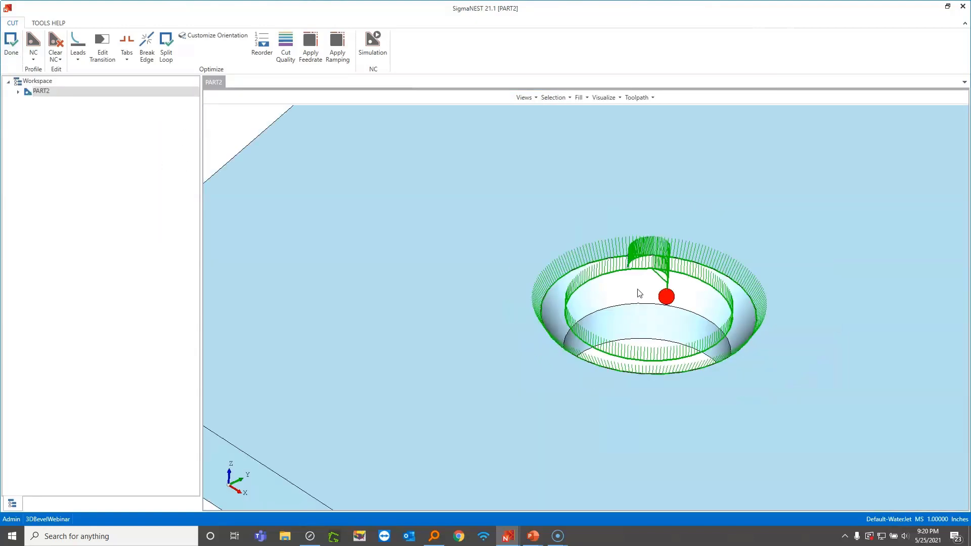
pyautogui.click(12, 43)
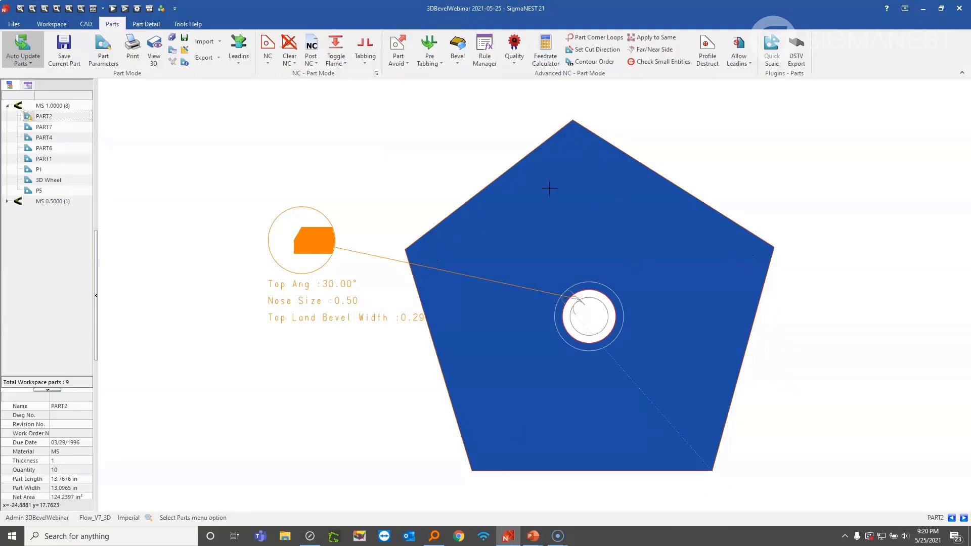
pyautogui.scroll(-1, 582, 318)
pyautogui.scroll(1, 582, 319)
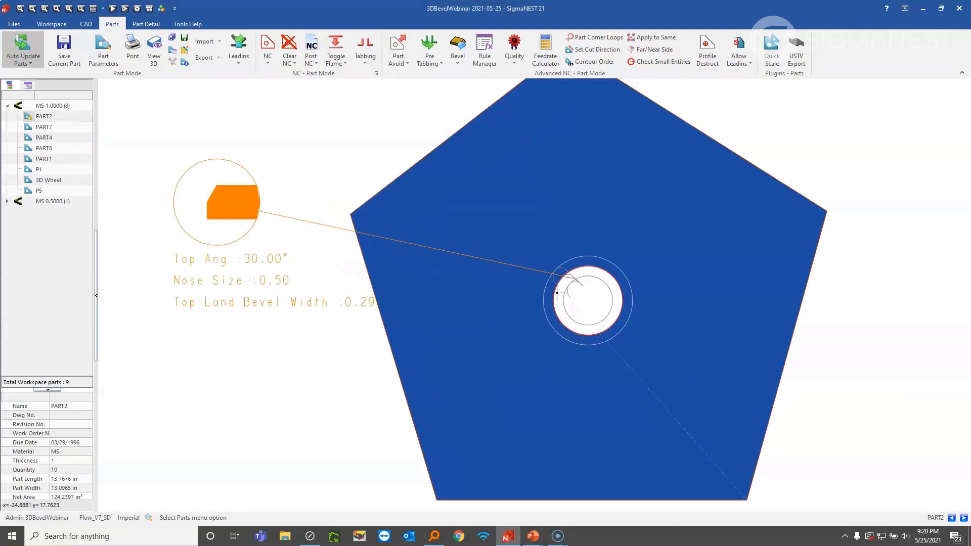
pyautogui.scroll(-1, 566, 319)
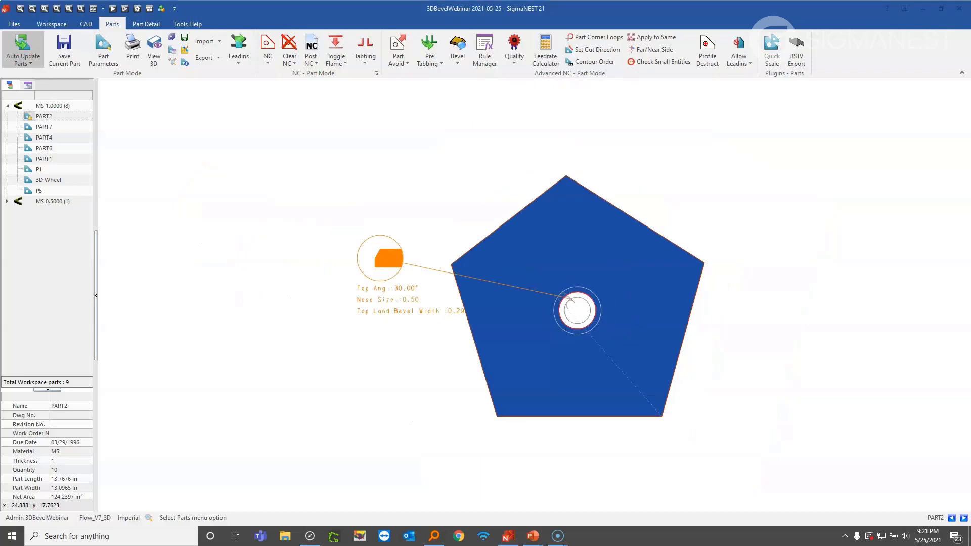
# - Switch to the PowerPoint presentation, advance to the Ramping slide, and return to SigmaNEST
pyautogui.hotkey('alt', 'Tab')
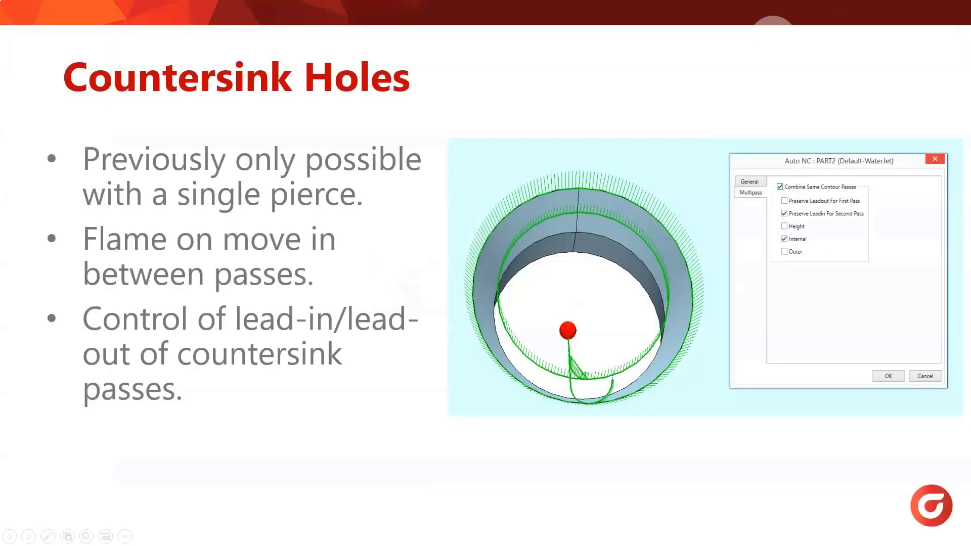
pyautogui.press('Right')
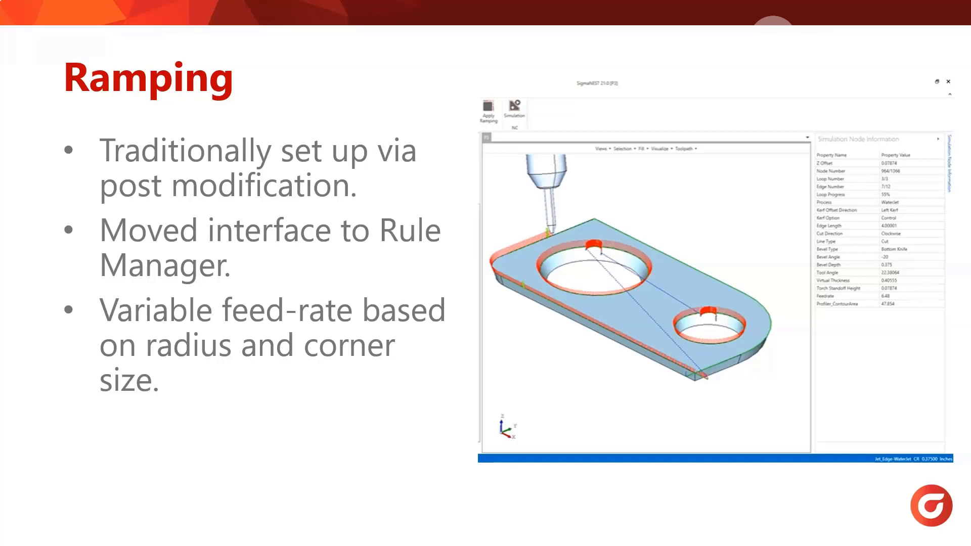
pyautogui.hotkey('alt', 'Tab')
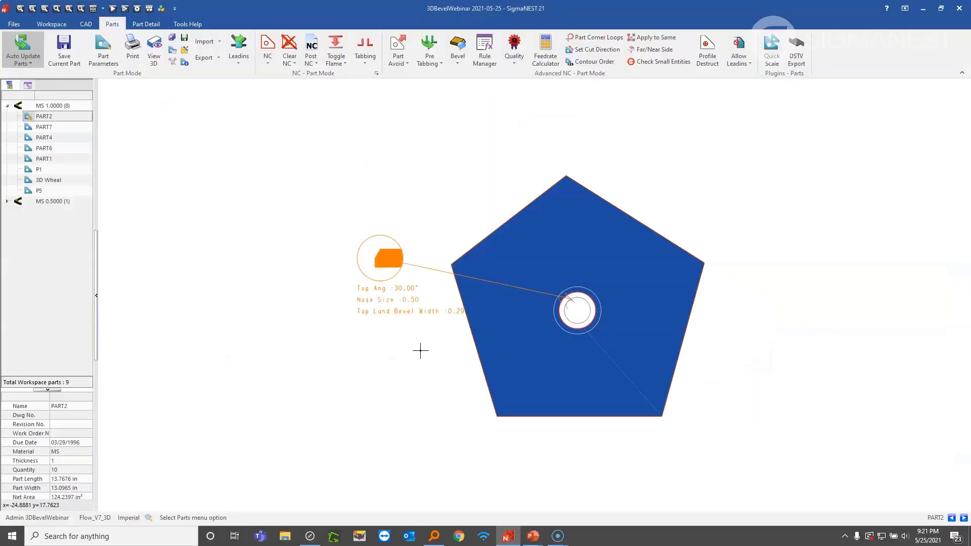
# - Open part P5 from the workspace and examine its corner radii, hole diameters and bevel labels
pyautogui.click(53, 25)
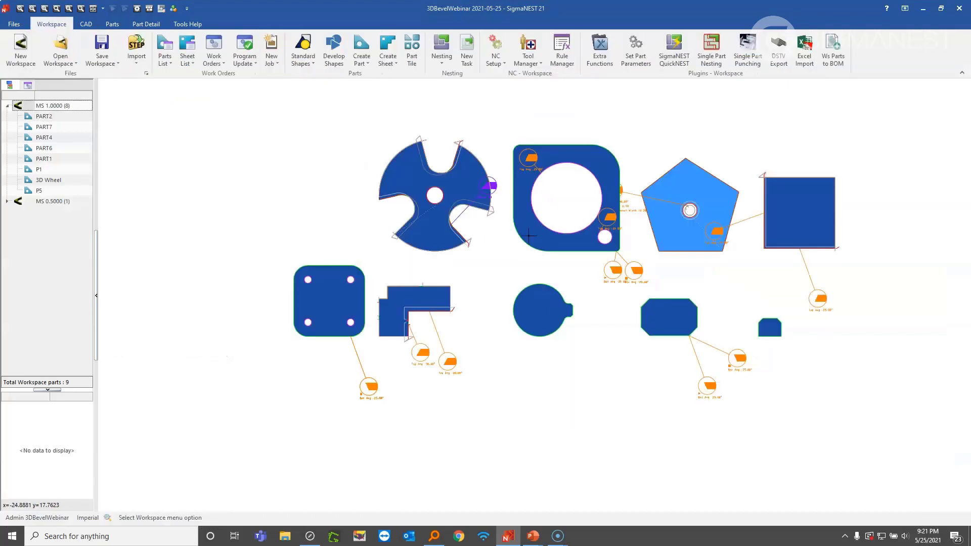
pyautogui.doubleClick(536, 206)
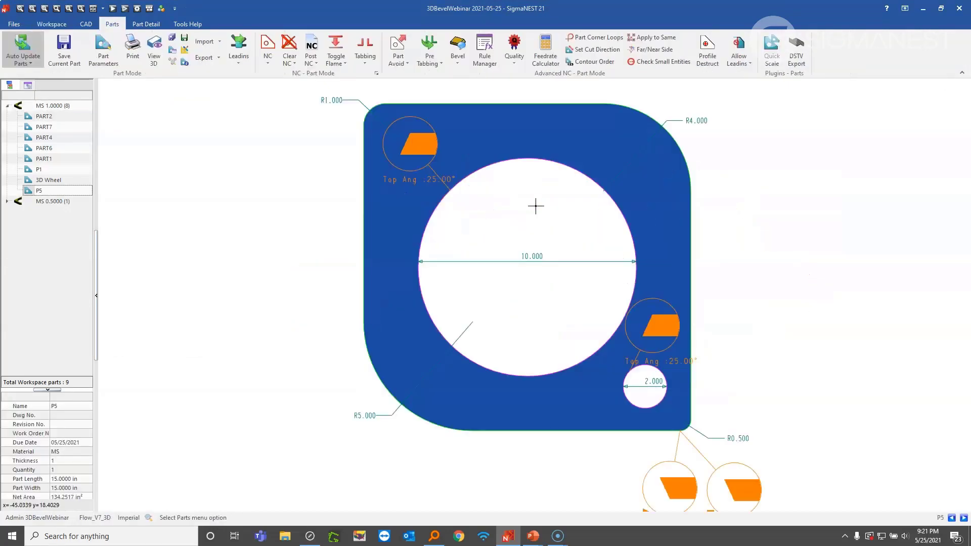
pyautogui.scroll(-1, 539, 253)
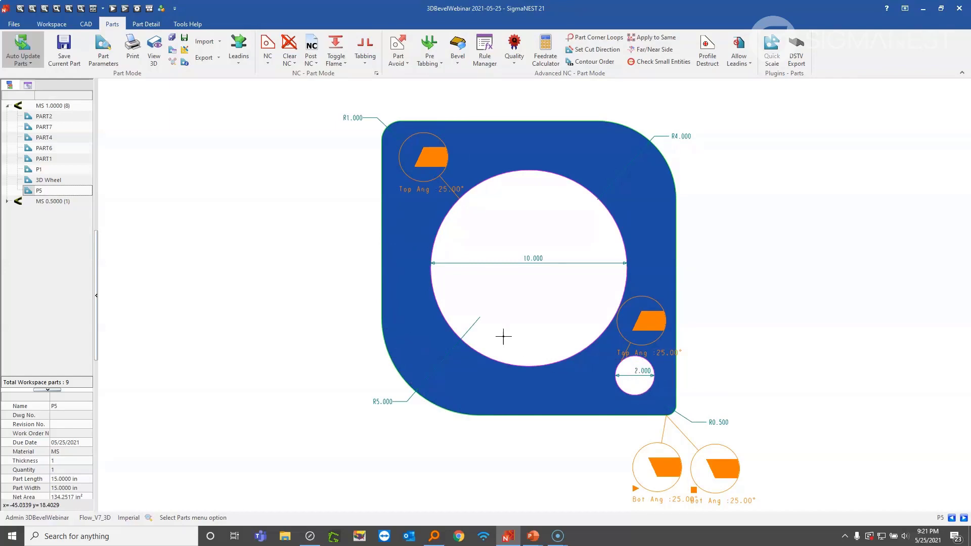
pyautogui.scroll(-1, 623, 273)
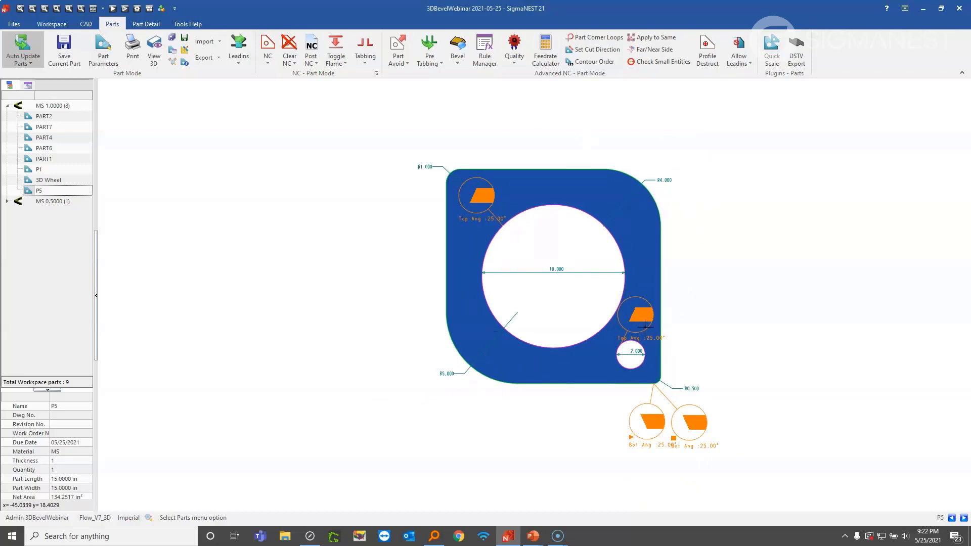
pyautogui.scroll(1, 636, 330)
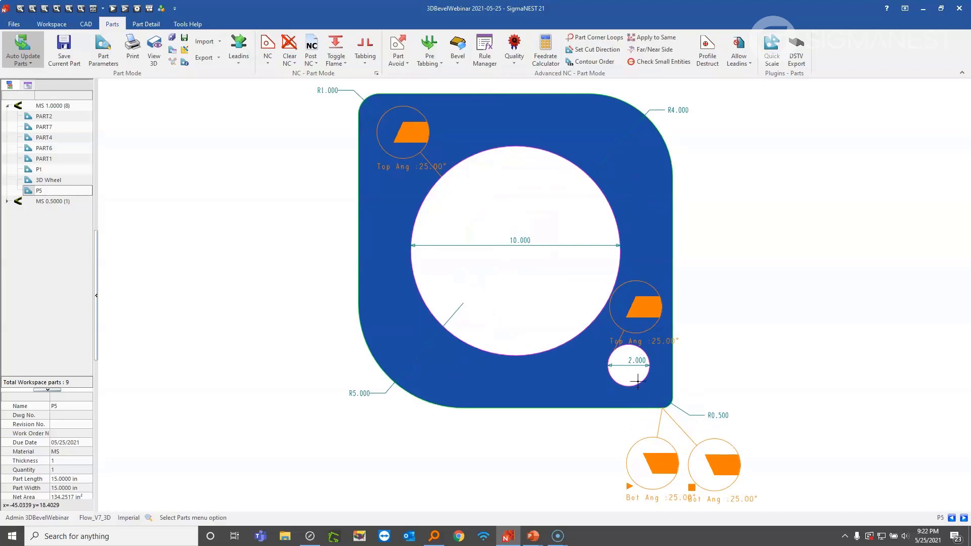
pyautogui.scroll(-1, 644, 299)
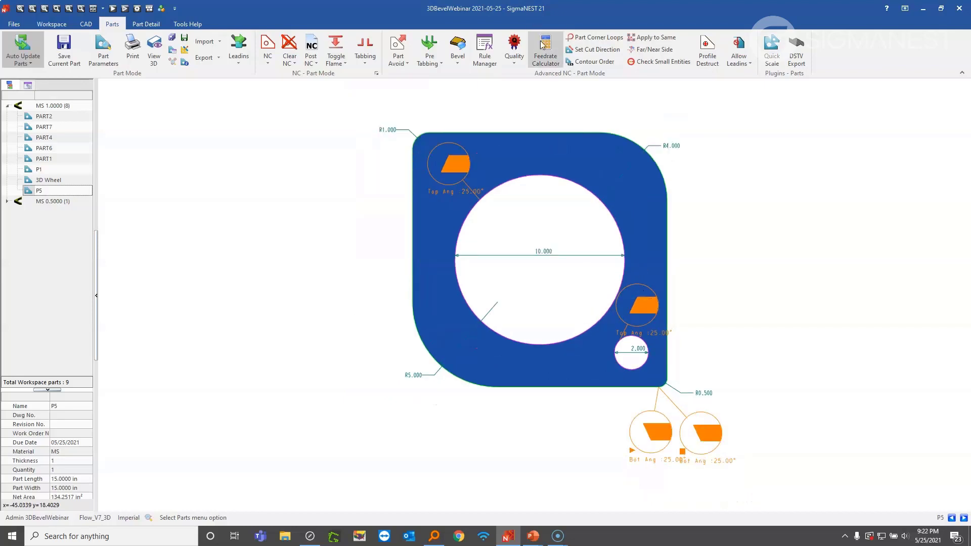
# - Open the Default-WaterJet RampingRule from the Rule Manager and bring up its ramp up, ramp down and general parameters
pyautogui.click(485, 51)
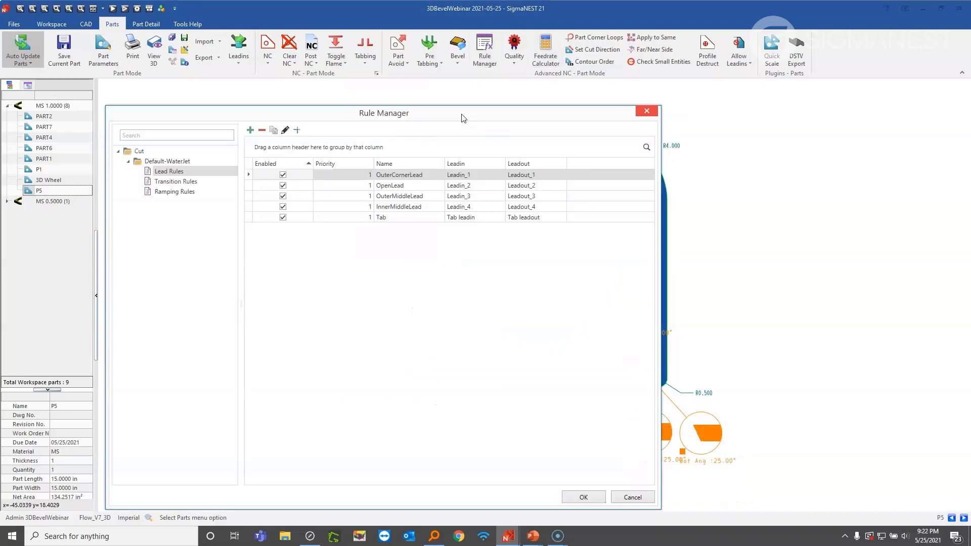
pyautogui.moveTo(447, 113); pyautogui.dragTo(616, 92)
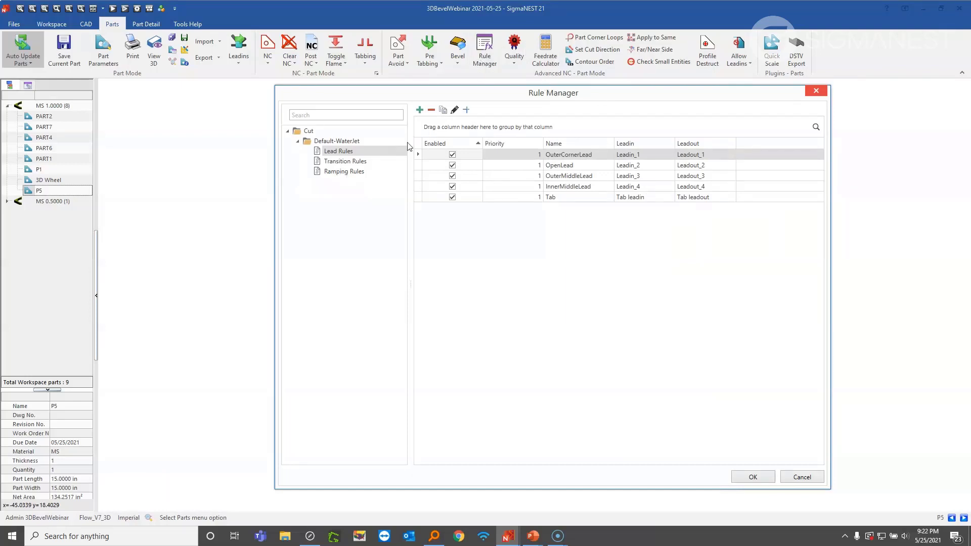
pyautogui.click(352, 172)
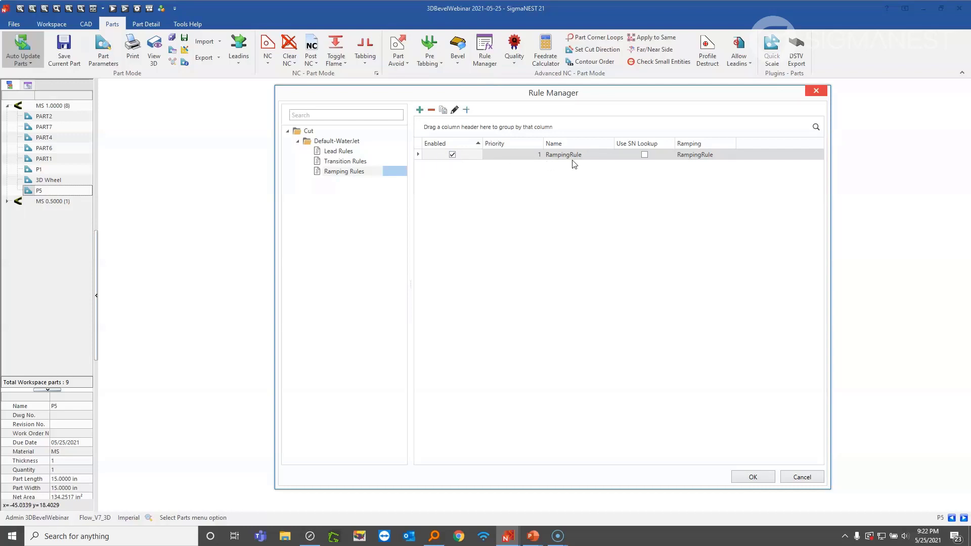
pyautogui.click(454, 110)
pyautogui.moveTo(387, 127); pyautogui.dragTo(616, 163)
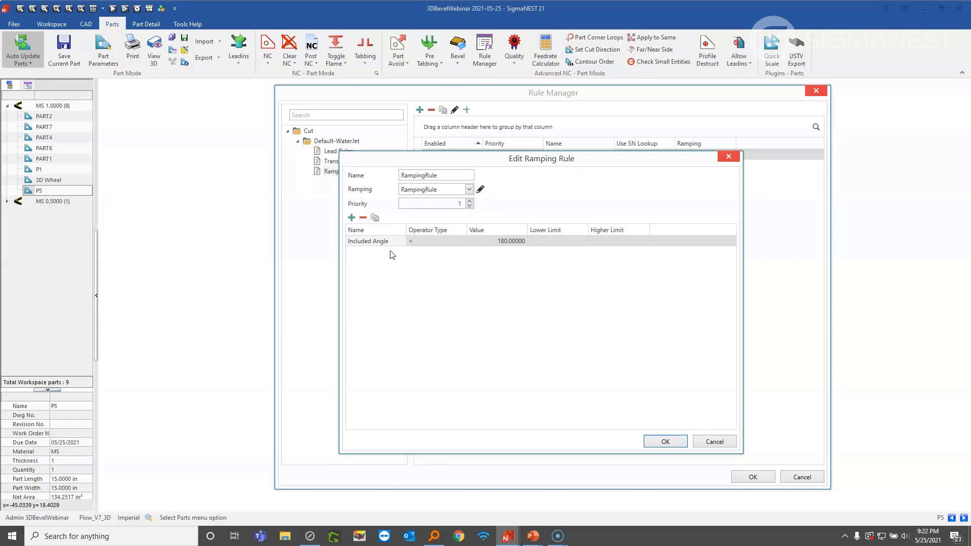
pyautogui.click(480, 190)
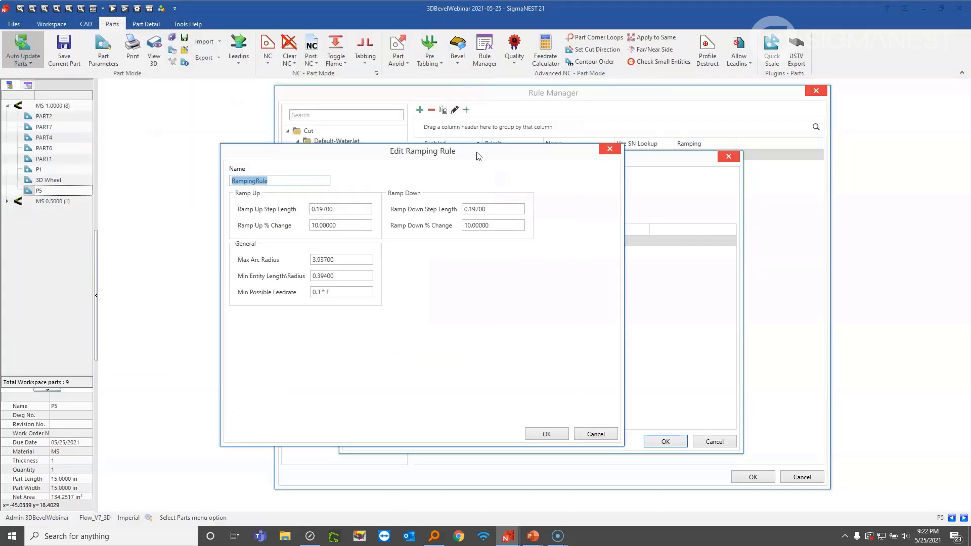
# - Examine the RampingRule's ramp up and ramp down percent changes and minimum possible feedrate, accept the rule as it stands and close the Rule Manager
pyautogui.moveTo(478, 155); pyautogui.dragTo(659, 182)
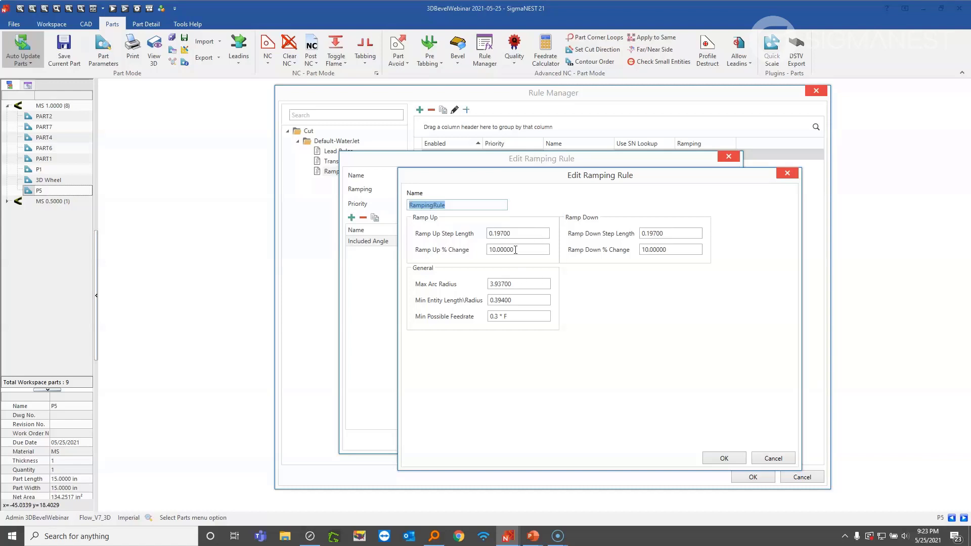
pyautogui.doubleClick(516, 250)
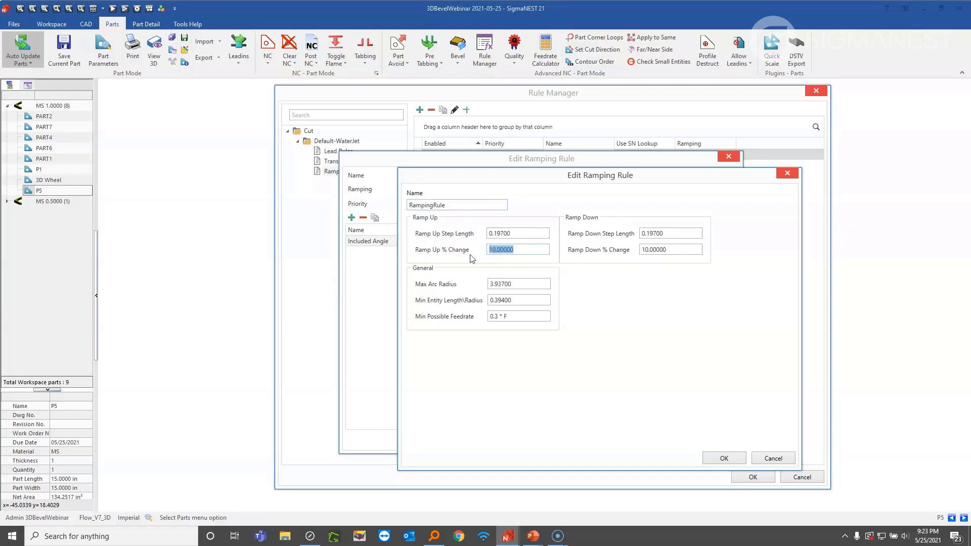
pyautogui.click(662, 250)
pyautogui.doubleClick(663, 250)
pyautogui.click(548, 316)
pyautogui.click(527, 320)
pyautogui.click(715, 459)
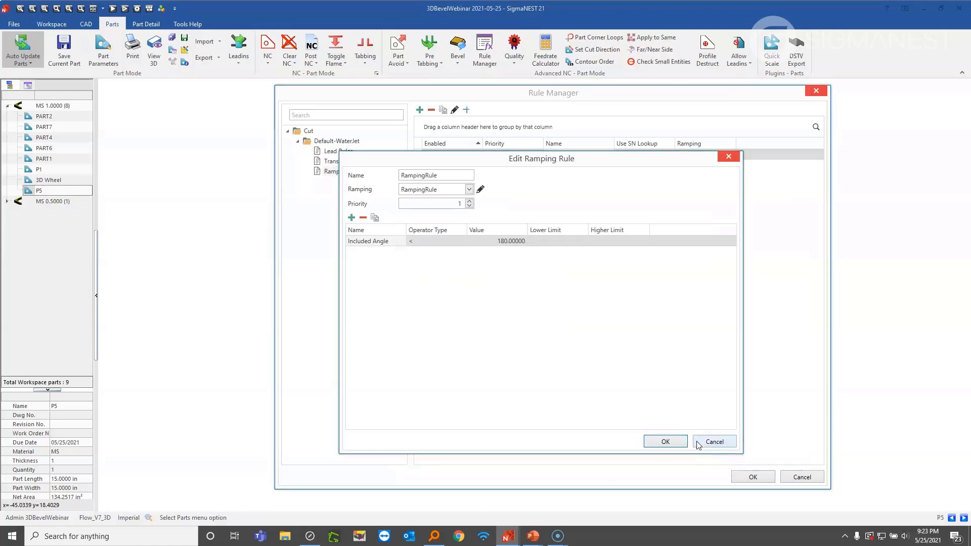
pyautogui.click(666, 442)
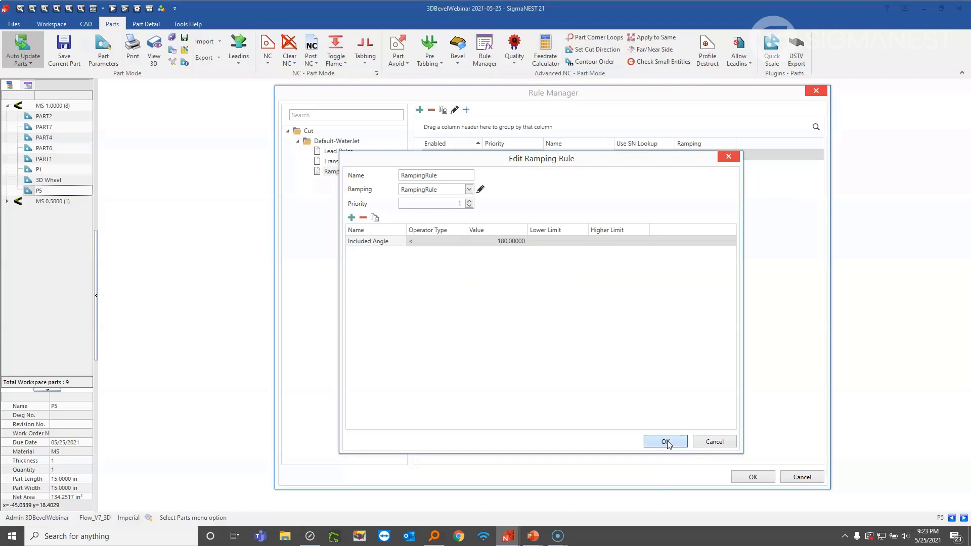
pyautogui.click(749, 474)
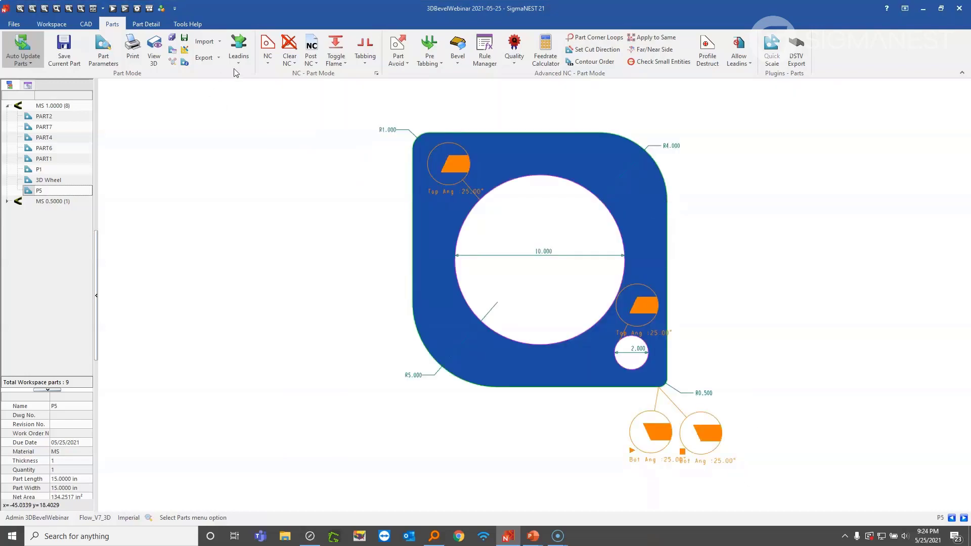
# - Run Auto NC on P5 for the Flow_V7_3D machine with 3D Interactive on, and generate the 3D toolpath with Auto Corner Loops
pyautogui.click(268, 51)
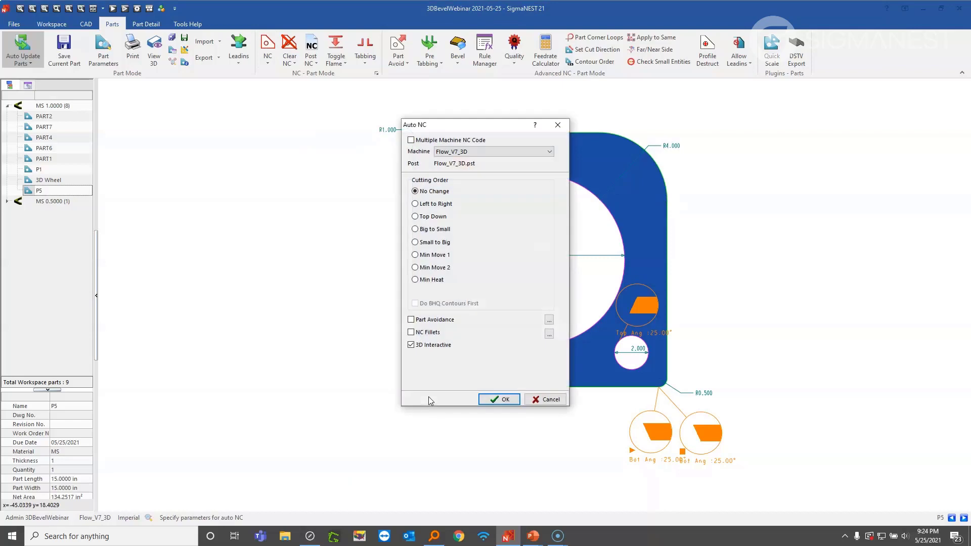
pyautogui.click(496, 400)
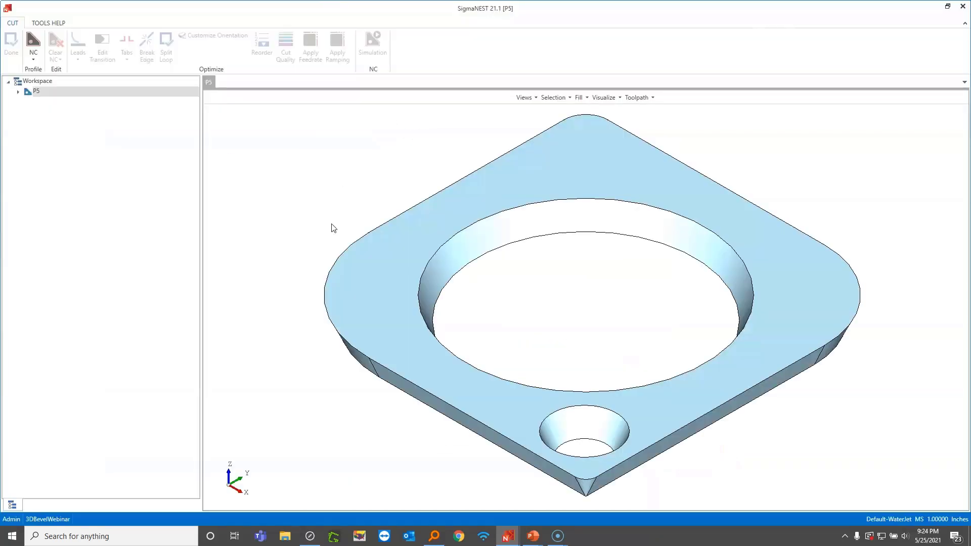
pyautogui.click(34, 41)
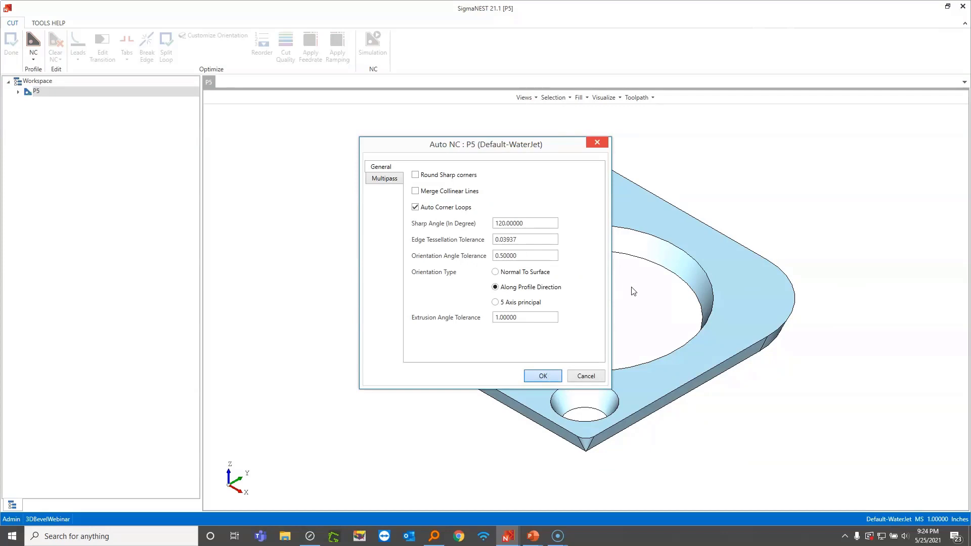
pyautogui.press('Return')
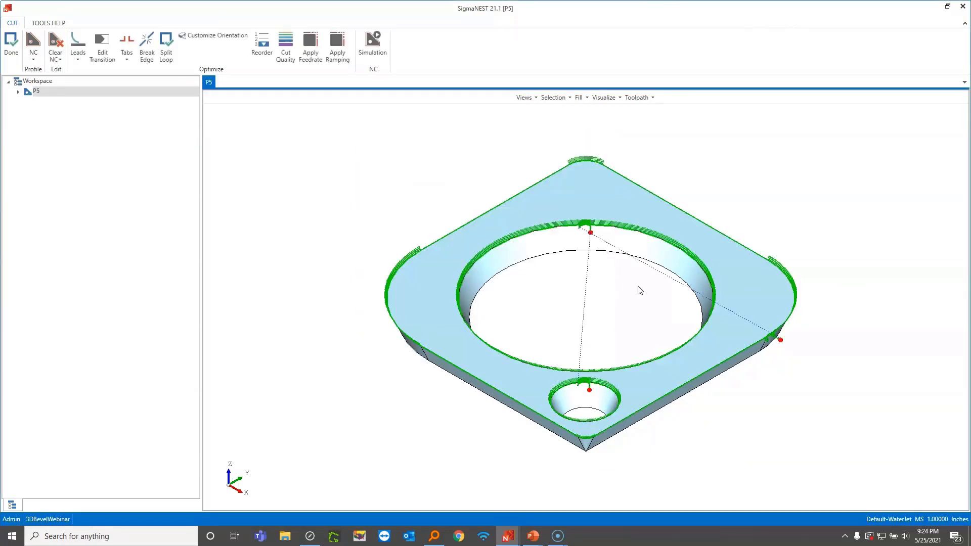
# - Apply the RampingRule to P5's entire toolpath with the Toolpath selection type
pyautogui.click(337, 43)
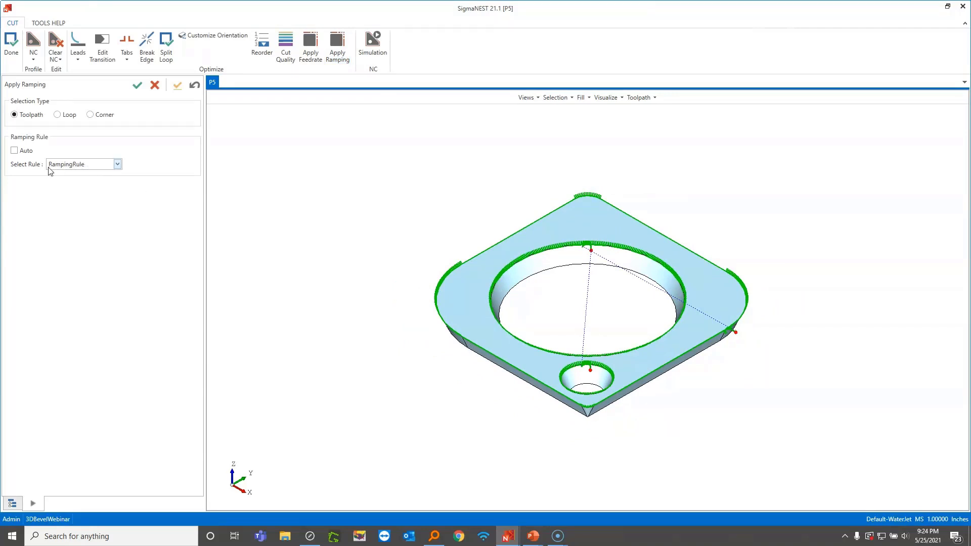
pyautogui.click(177, 85)
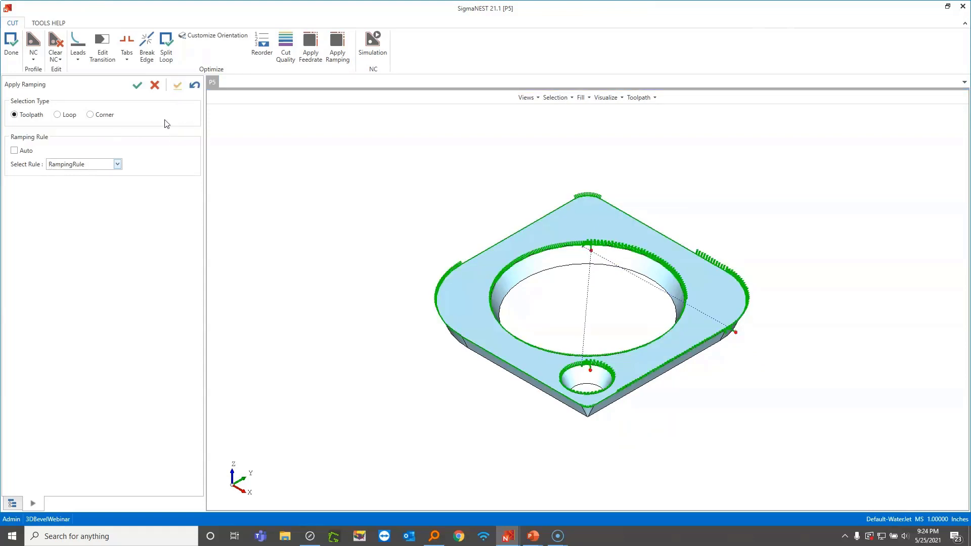
pyautogui.click(140, 86)
pyautogui.scroll(2, 633, 338)
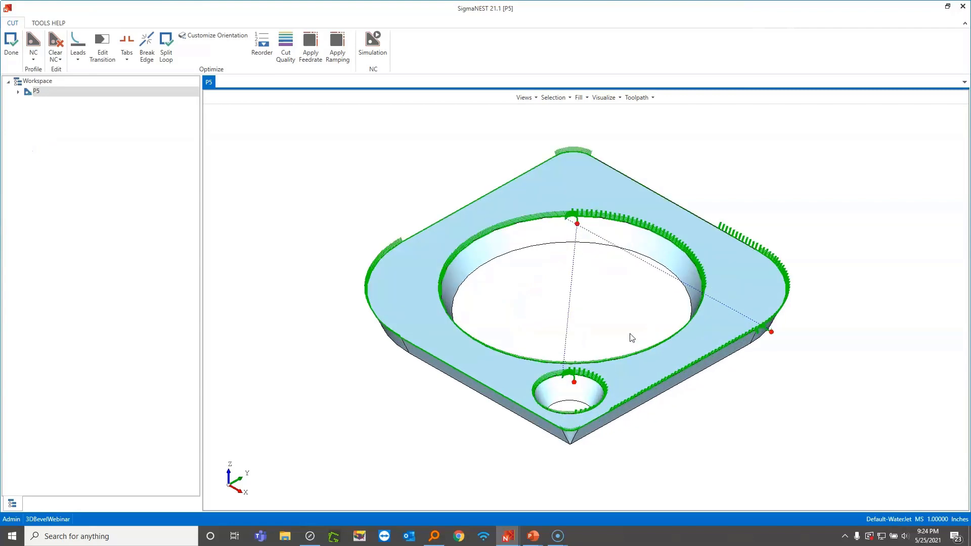
pyautogui.moveTo(836, 355); pyautogui.dragTo(842, 349, button='middle')
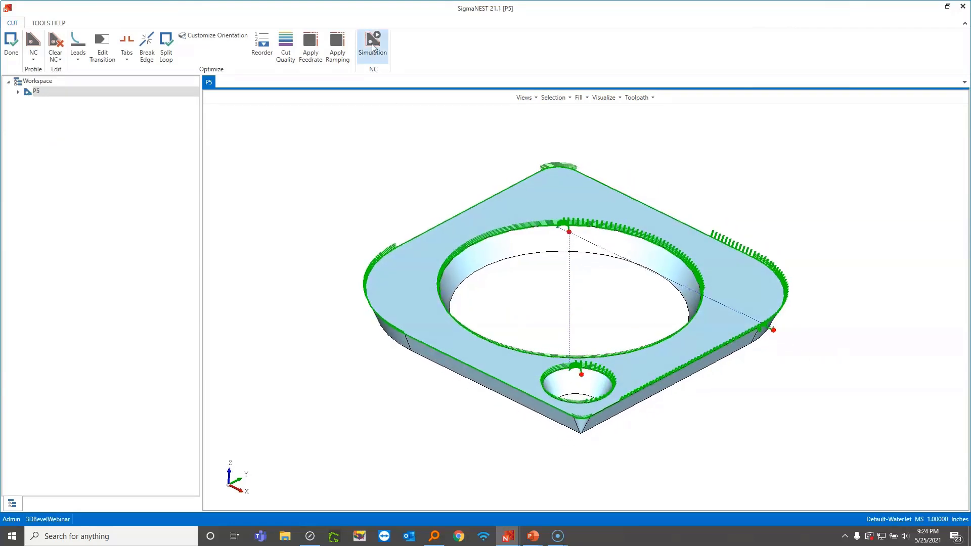
# - Open the cutting simulation for P5 and examine the starting node's feedrate and the waterjet head's position over the small hole
pyautogui.click(378, 50)
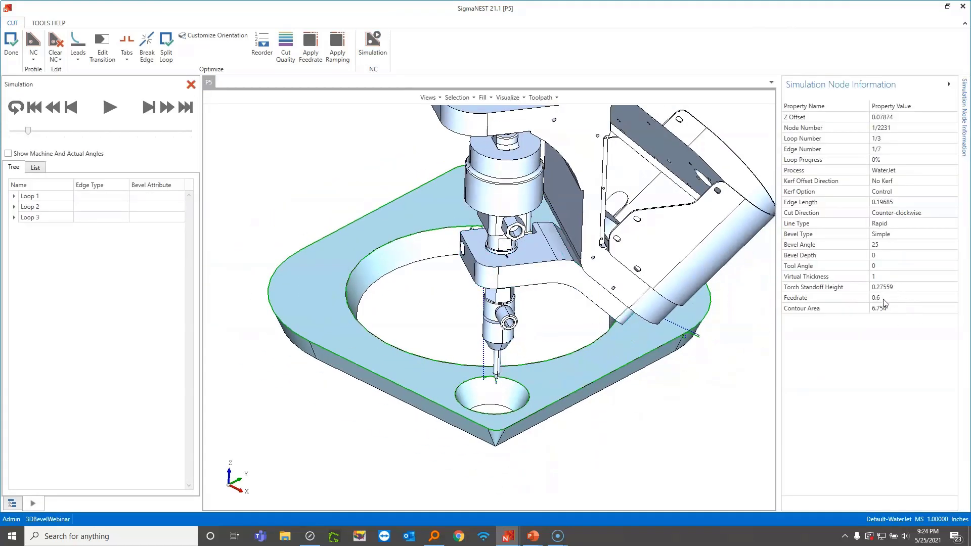
pyautogui.click(594, 384)
pyautogui.moveTo(595, 383); pyautogui.dragTo(611, 384, button='middle')
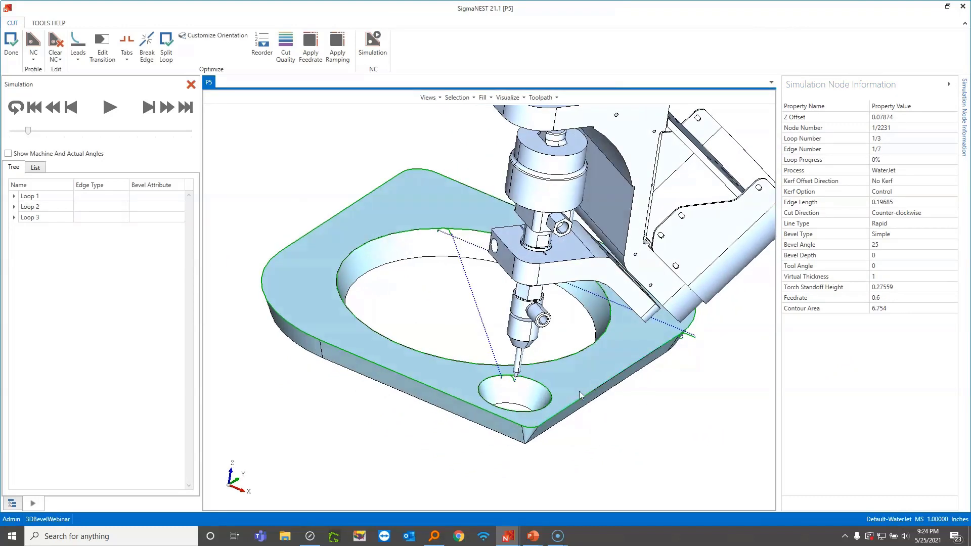
pyautogui.moveTo(524, 392); pyautogui.dragTo(472, 255, button='middle')
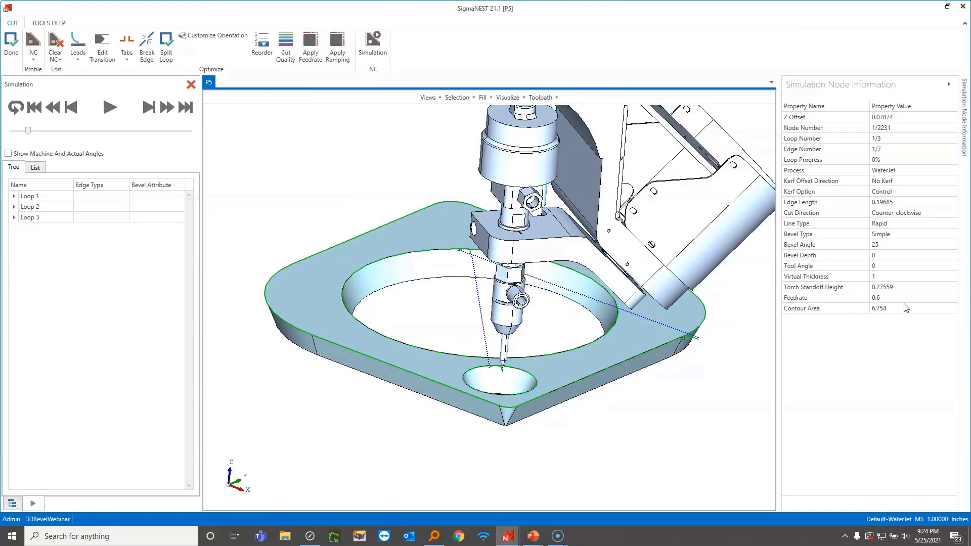
pyautogui.moveTo(457, 361); pyautogui.dragTo(470, 392, button='middle')
pyautogui.moveTo(642, 404); pyautogui.dragTo(644, 392, button='middle')
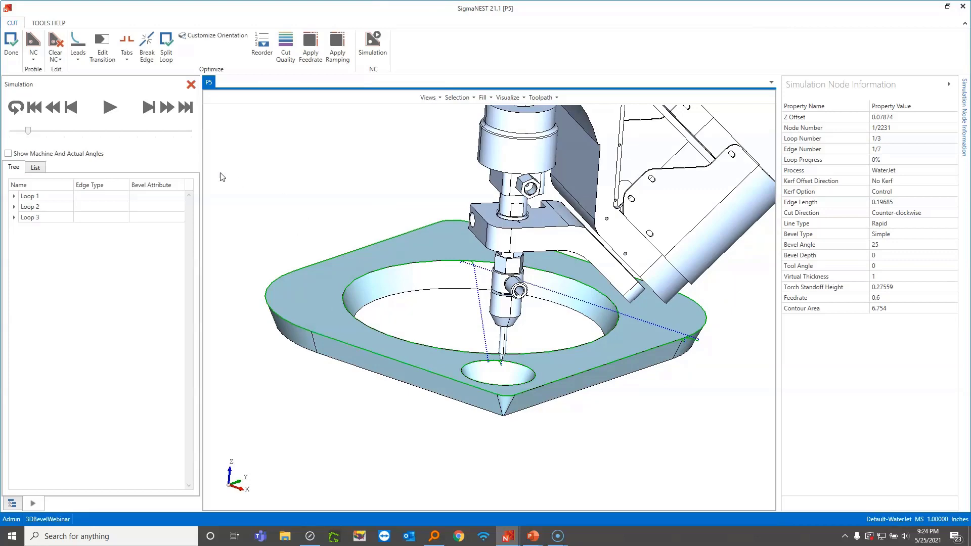
# - Play the simulation through all three loops, varying the playback speed to follow the feedrate changes, and close it
pyautogui.click(110, 108)
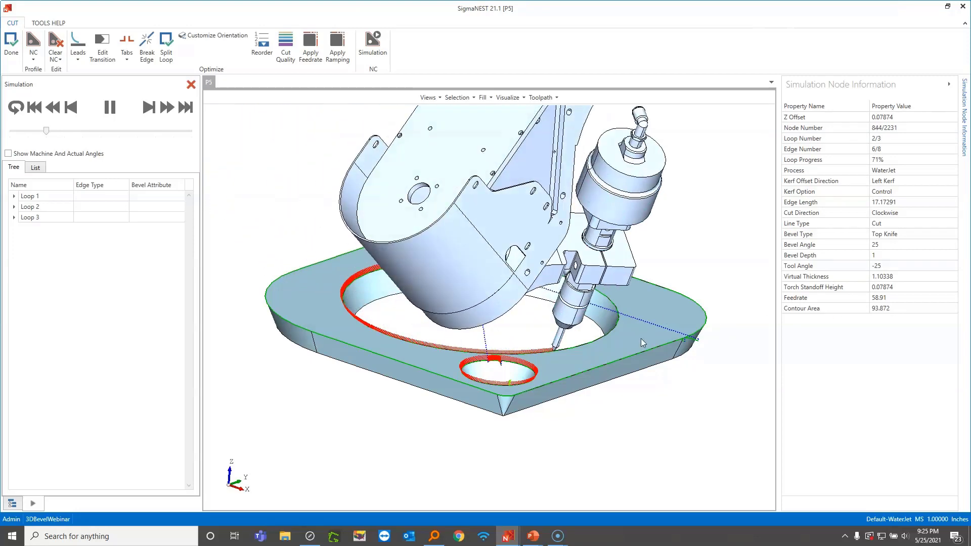
pyautogui.moveTo(47, 131); pyautogui.dragTo(79, 136)
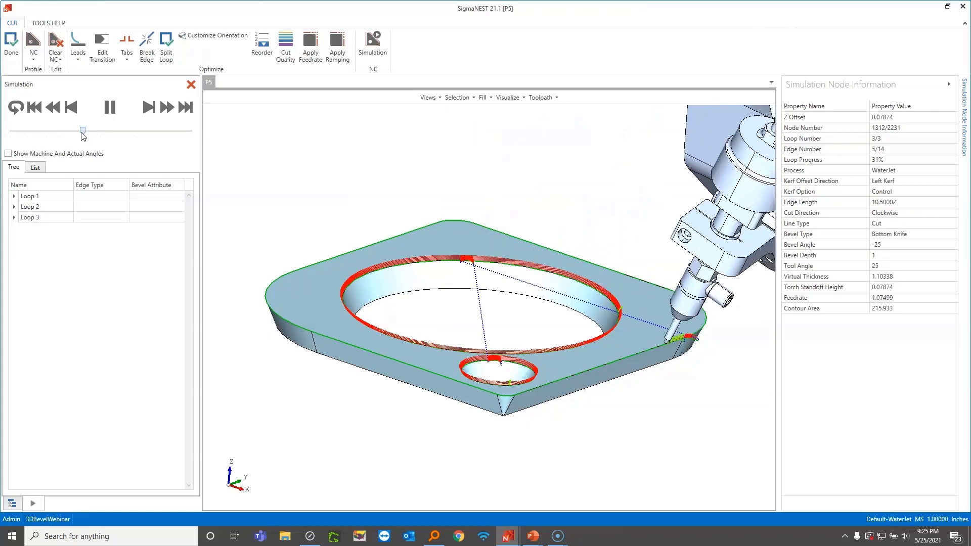
pyautogui.moveTo(83, 135); pyautogui.dragTo(69, 134)
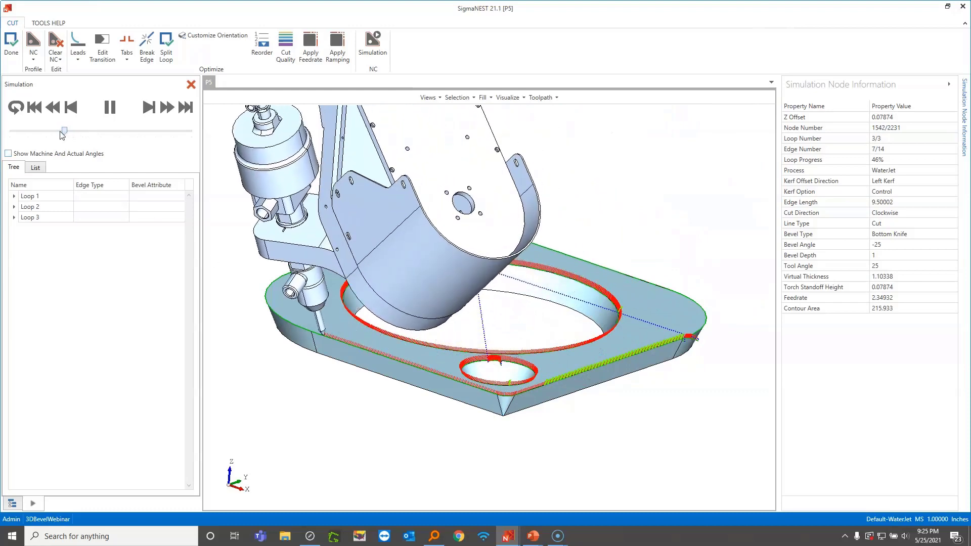
pyautogui.moveTo(65, 132); pyautogui.dragTo(51, 132)
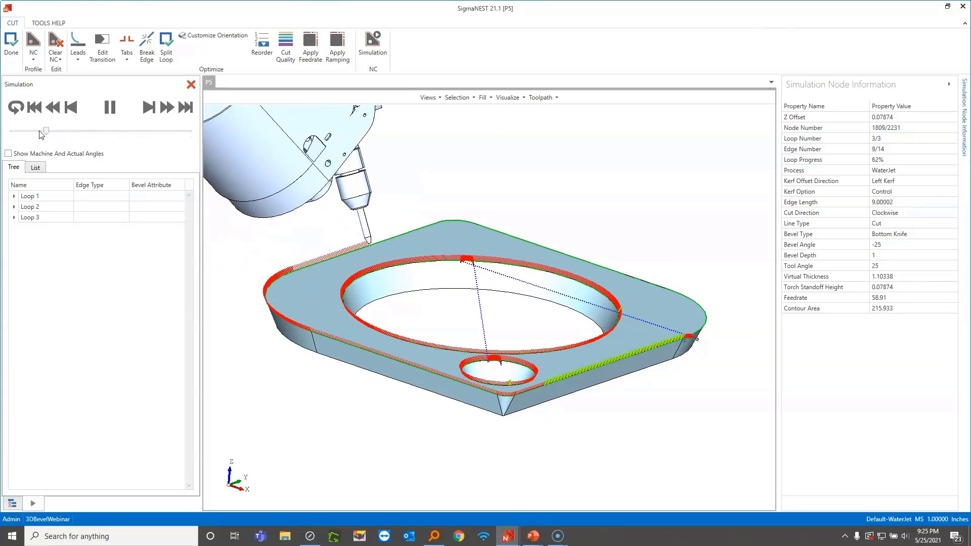
pyautogui.moveTo(47, 132); pyautogui.dragTo(83, 132)
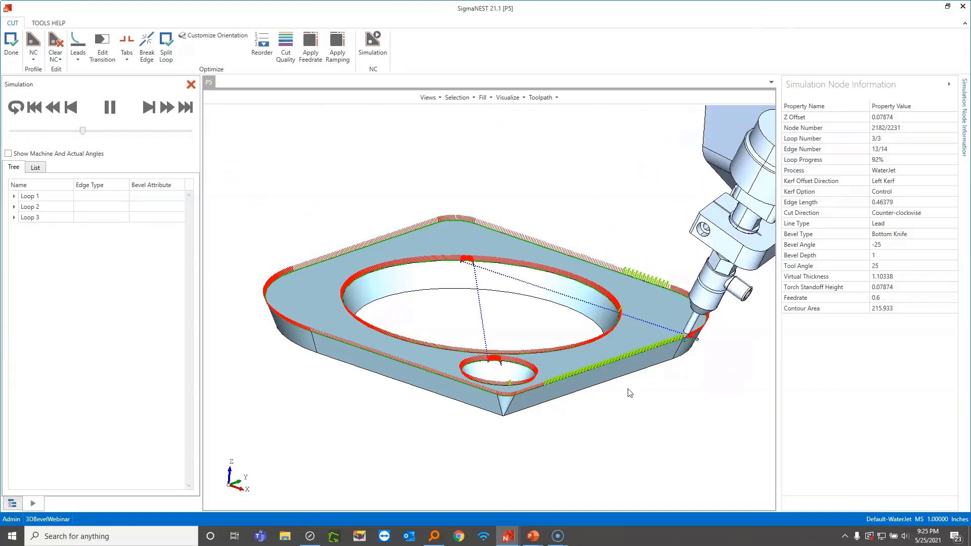
pyautogui.scroll(-1, 616, 353)
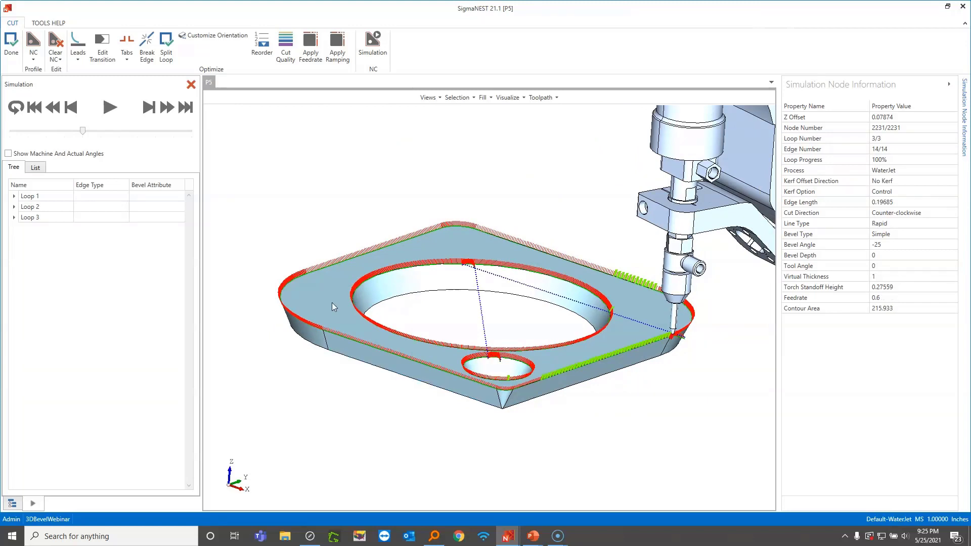
pyautogui.click(191, 85)
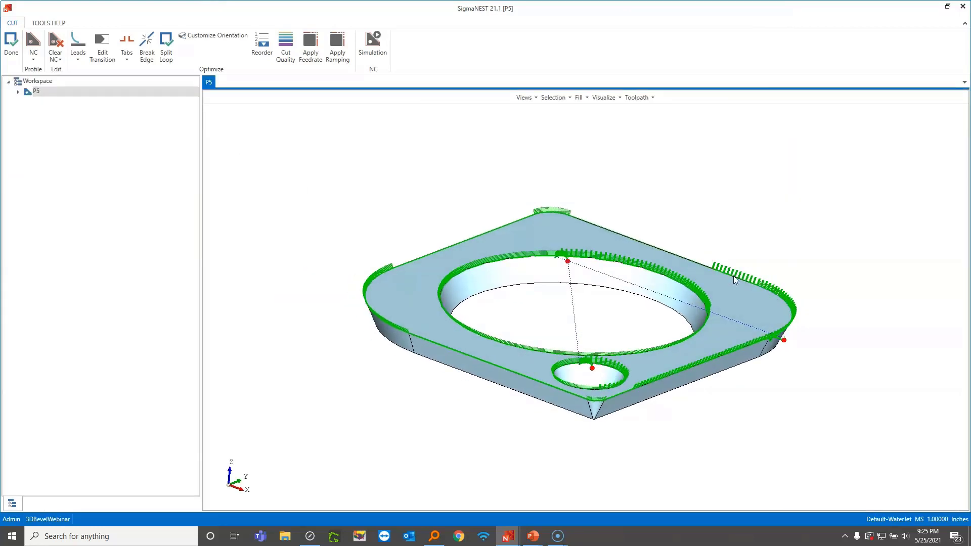
# - Examine the spacing of the ramped toolpath vectors around P5's corners and both holes
pyautogui.scroll(4, 584, 262)
pyautogui.scroll(-2, 540, 291)
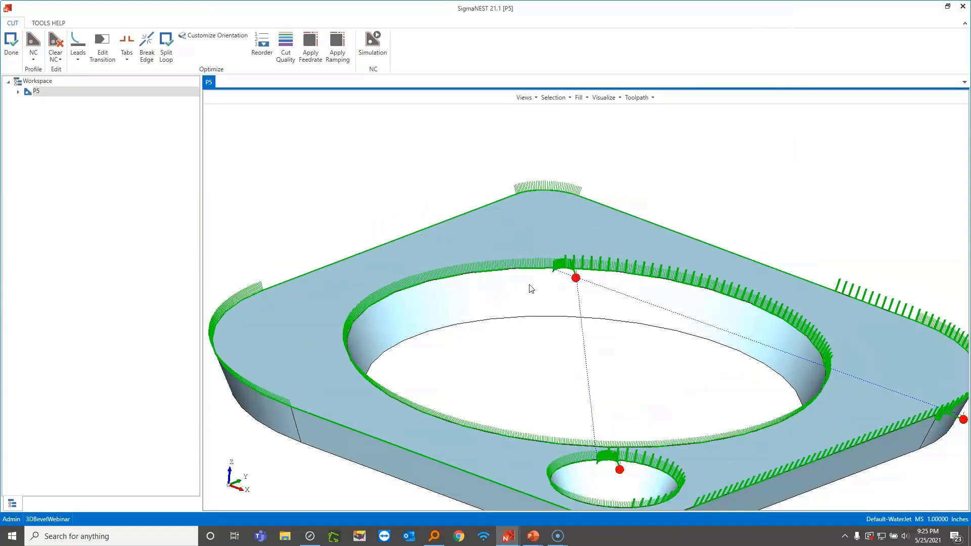
pyautogui.scroll(-2, 562, 319)
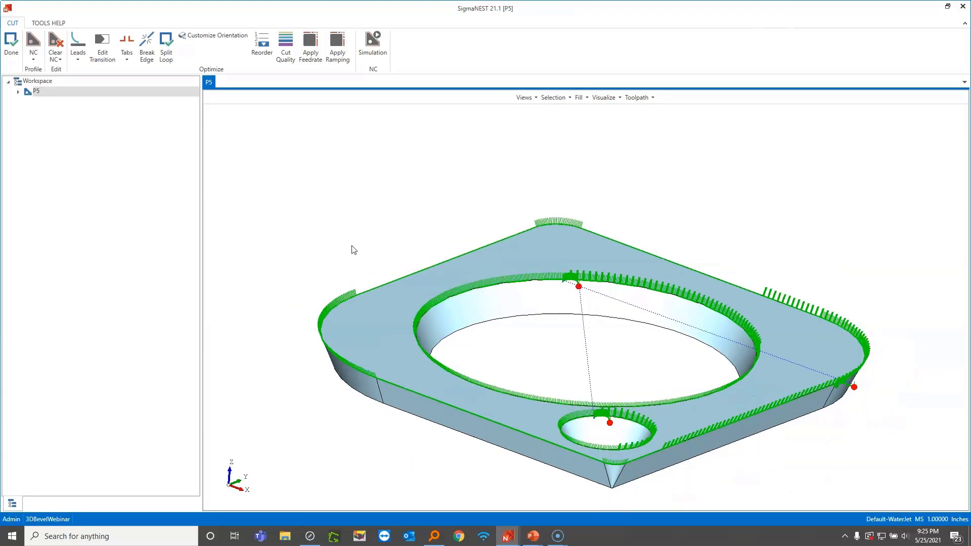
pyautogui.scroll(-3, 667, 389)
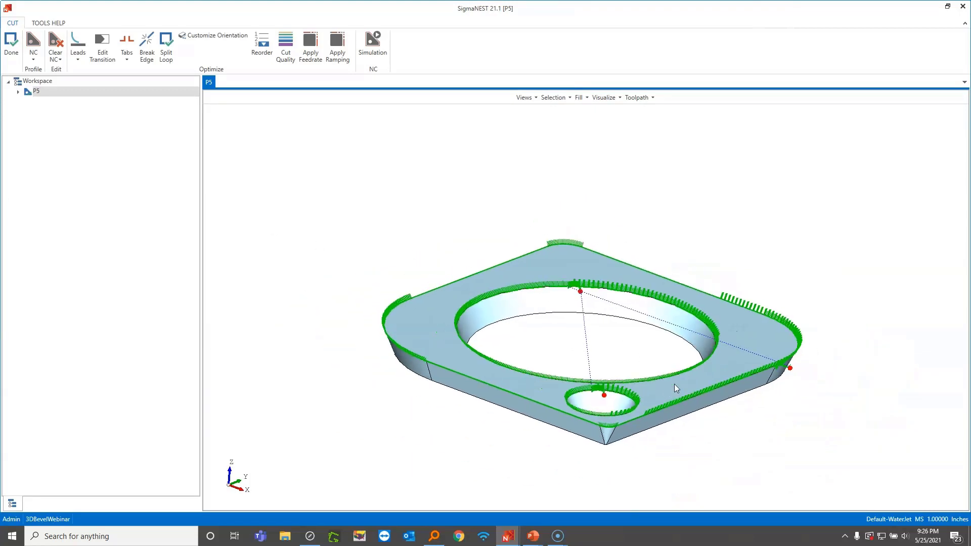
pyautogui.moveTo(675, 384); pyautogui.dragTo(673, 407, button='middle')
pyautogui.moveTo(733, 367); pyautogui.dragTo(798, 378, button='middle')
pyautogui.scroll(2, 701, 362)
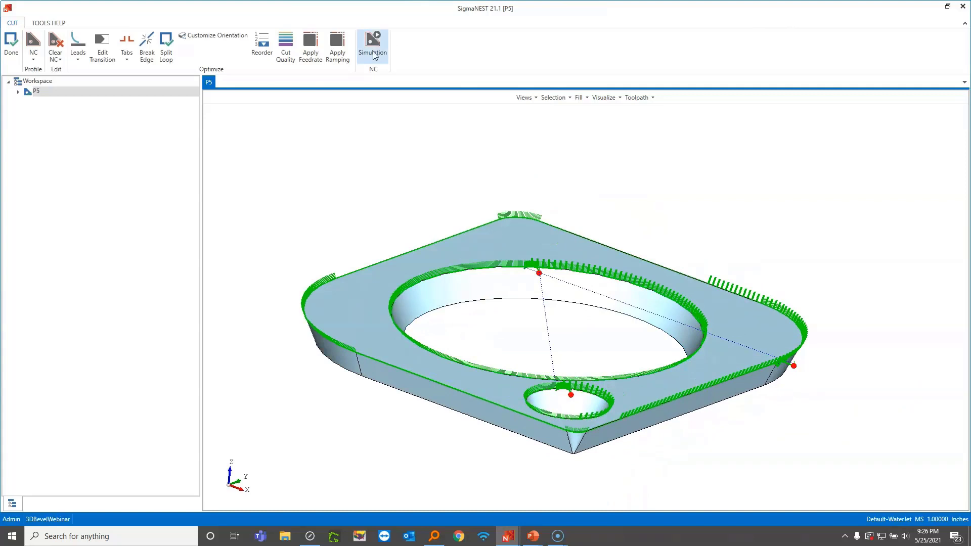
# - Finish the 3D toolpath work on P5, switch to the PowerPoint presentation and advance to the Questions and Answers slide
pyautogui.click(10, 43)
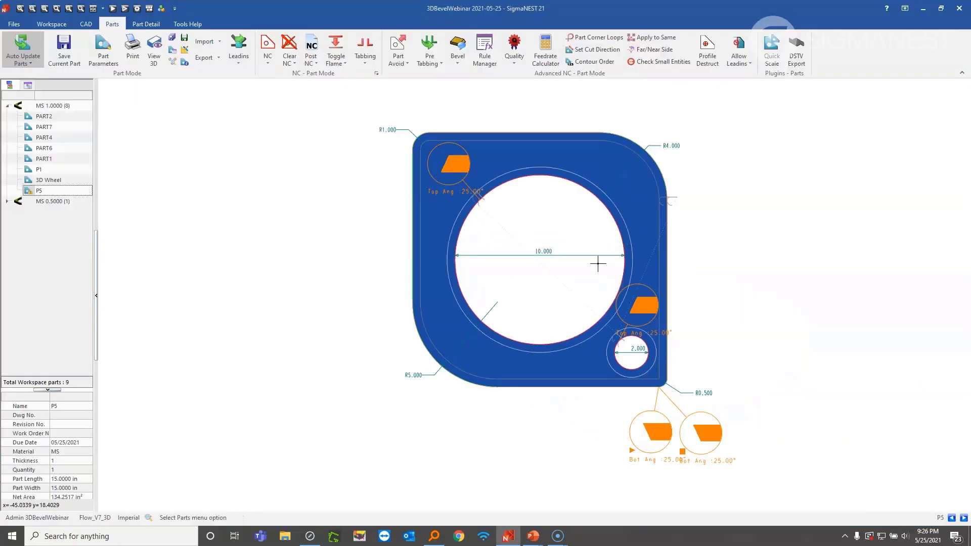
pyautogui.scroll(1, 524, 253)
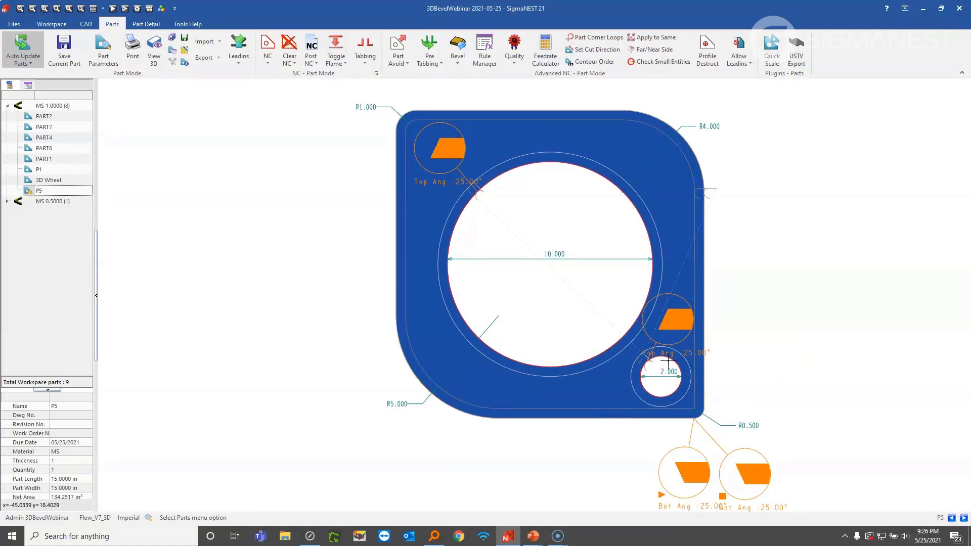
pyautogui.scroll(-1, 617, 277)
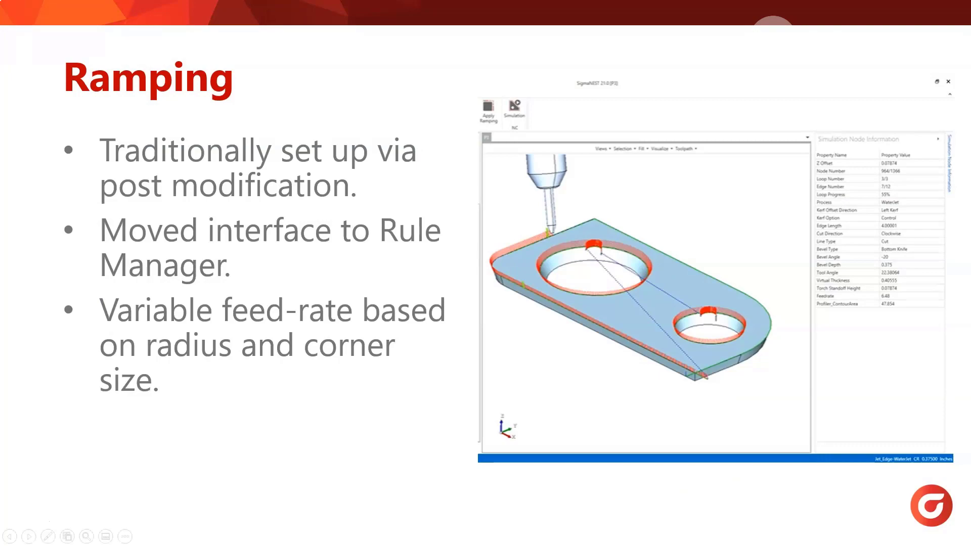
pyautogui.press('Right')
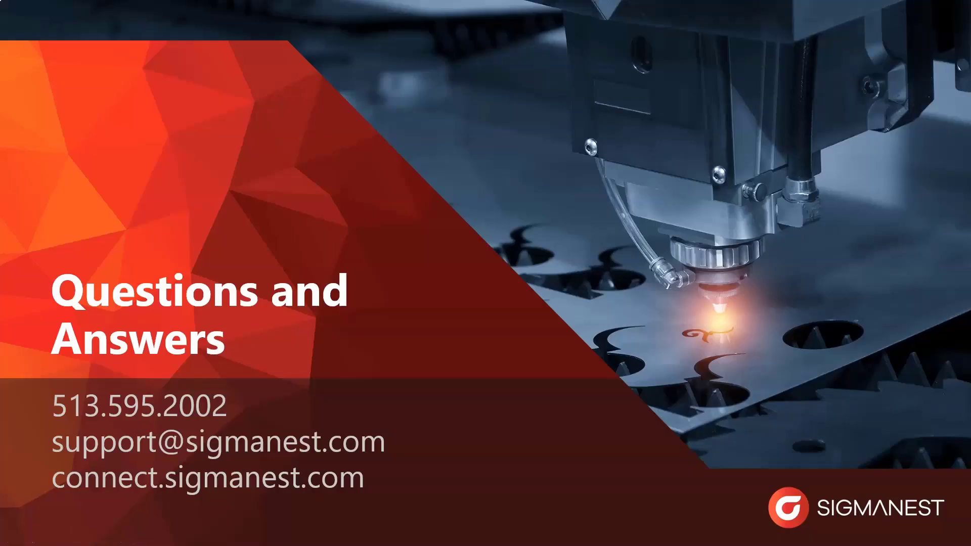